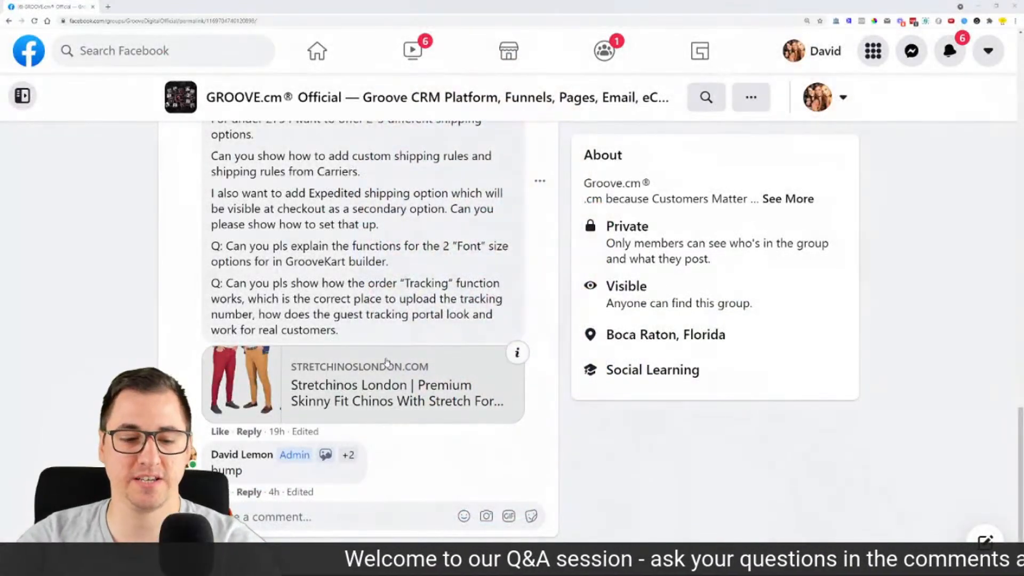
Step: Scroll up the Facebook Q&A post to the comment asking about GrooveKart shipping rules
{"action": "scroll", "coordinate": [387, 363], "scroll_direction": "up", "scroll_amount": 8}
Step: Zoom the Facebook post in twice to read the shipping question, then open GrooveFunnels in a new tab
{"action": "scroll", "coordinate": [371, 323], "scroll_direction": "up", "scroll_amount": 6}
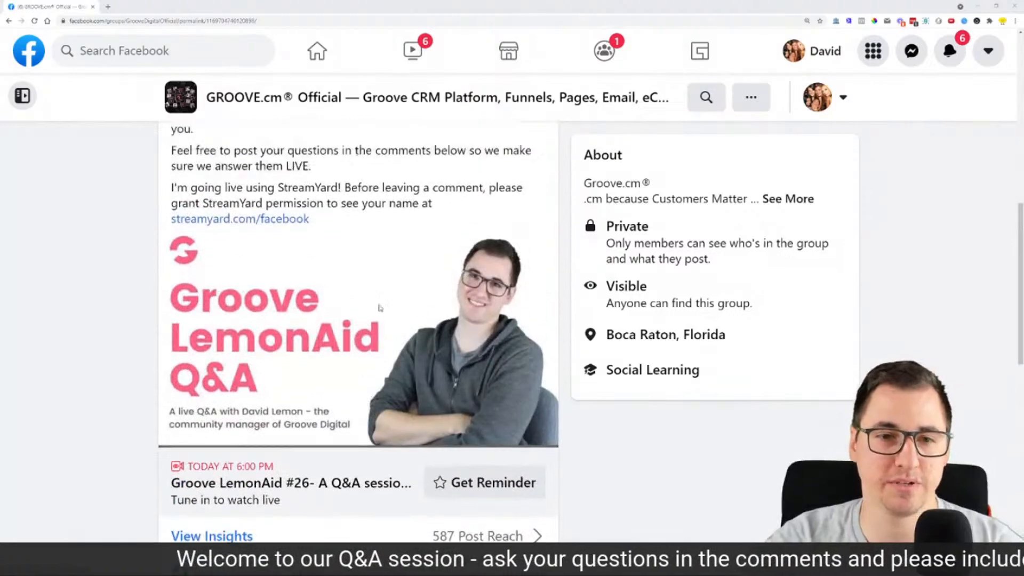
{"action": "scroll", "coordinate": [131, 310], "scroll_direction": "down", "scroll_amount": 13}
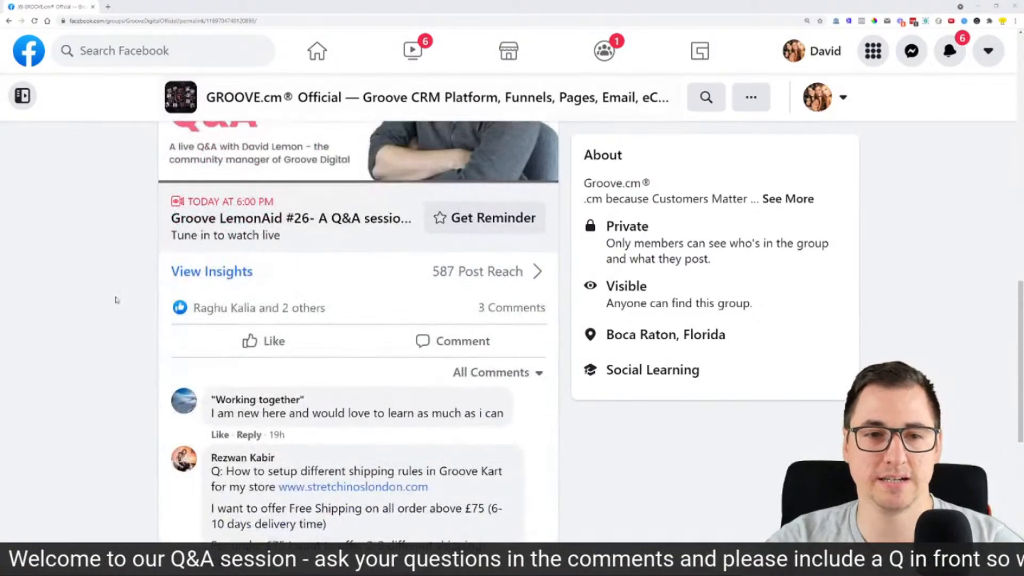
{"action": "scroll", "coordinate": [102, 277], "scroll_direction": "down", "scroll_amount": 1}
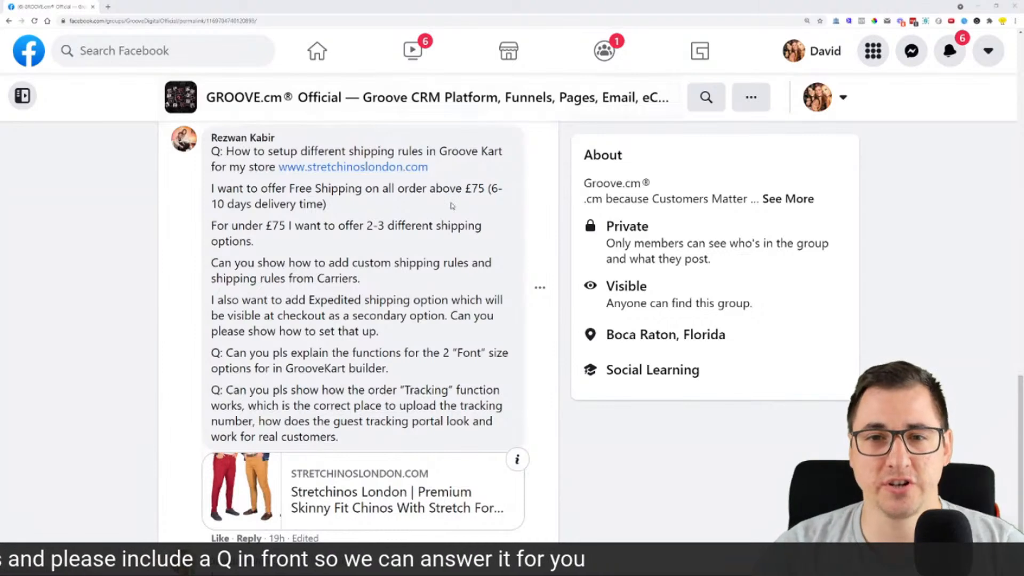
{"action": "key", "text": "ctrl+plus"}
{"action": "key", "text": "ctrl+plus"}
{"action": "key", "text": "ctrl+plus"}
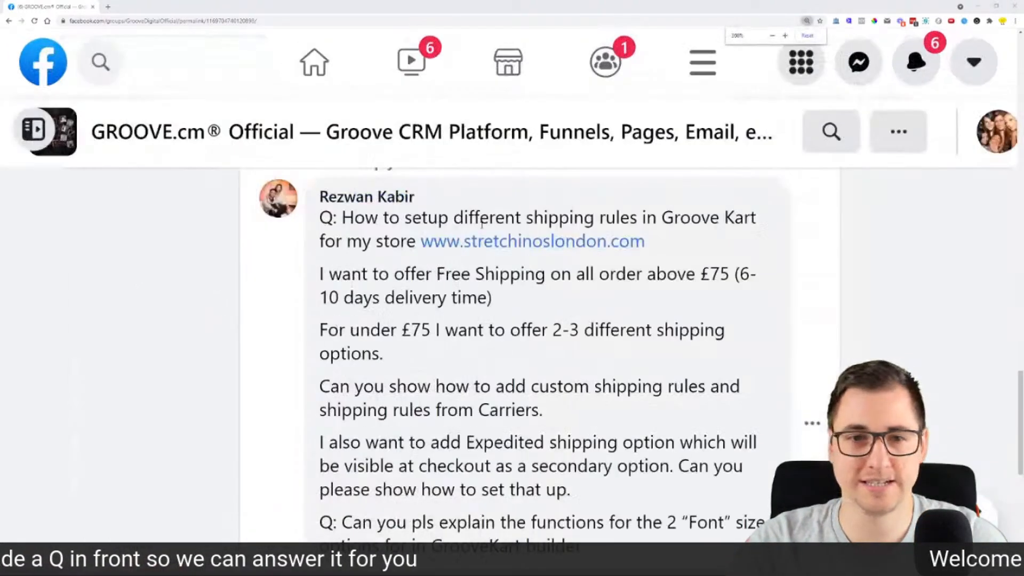
{"action": "key", "text": "ctrl+plus"}
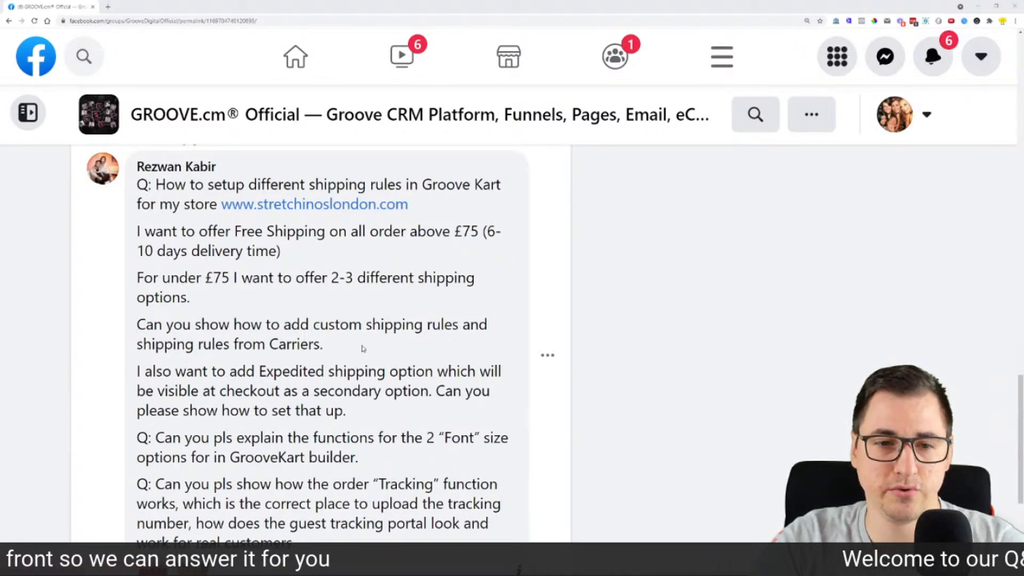
{"action": "key", "text": "ctrl+t"}
{"action": "left_click", "coordinate": [332, 385]}
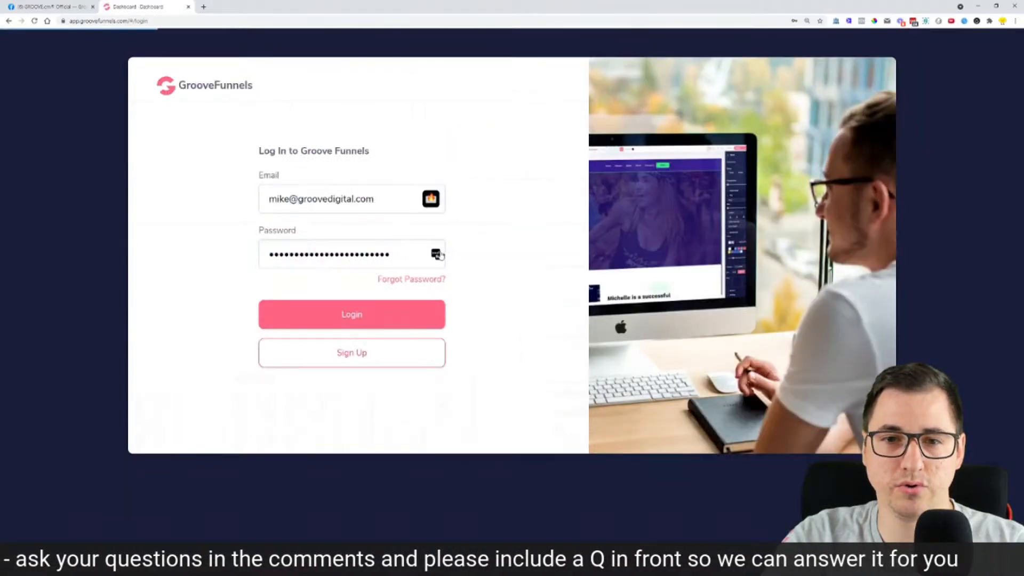
Step: Log out of GrooveFunnels and sign back in with a different saved account
{"action": "left_click", "coordinate": [380, 256]}
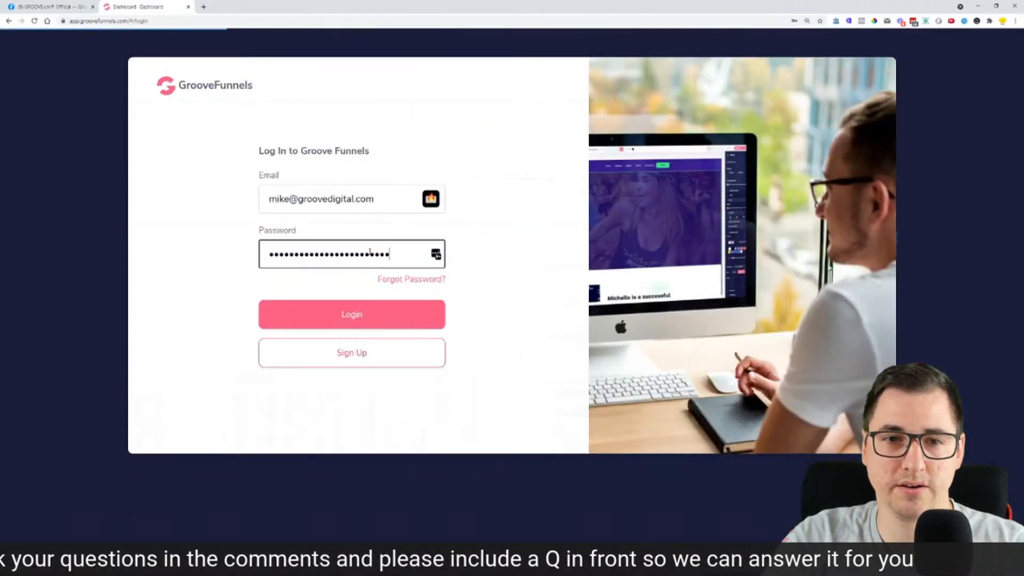
{"action": "left_click", "coordinate": [331, 459]}
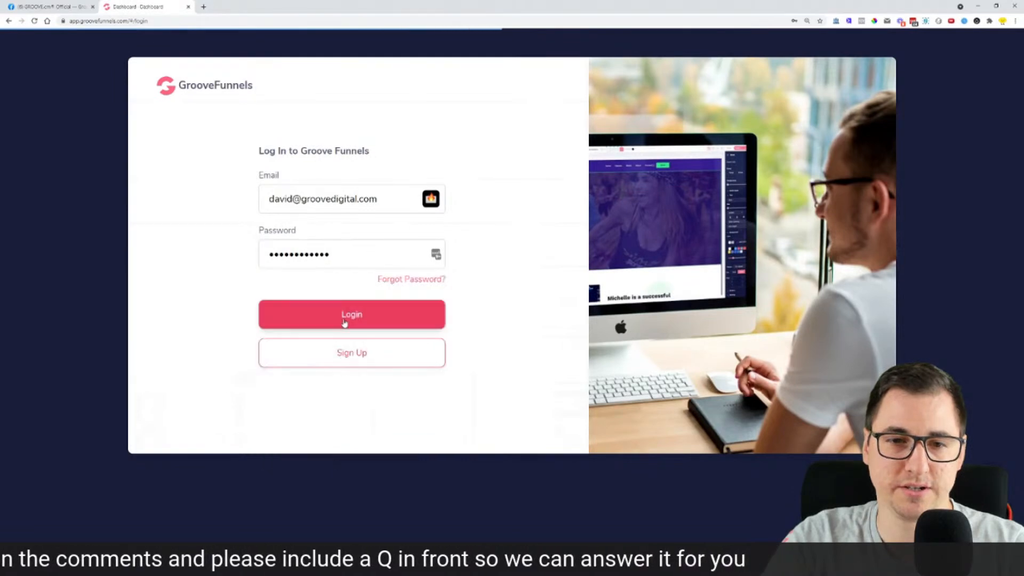
{"action": "left_click", "coordinate": [345, 320]}
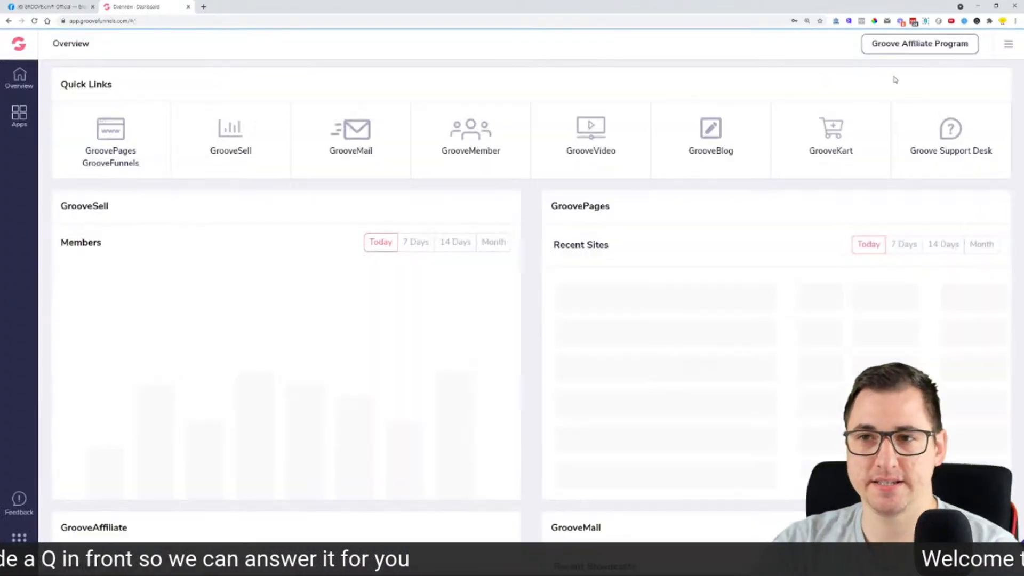
Step: Open the Loopslick store's GrooveKart admin dashboard and collapse its setup checklist
{"action": "left_click", "coordinate": [817, 117]}
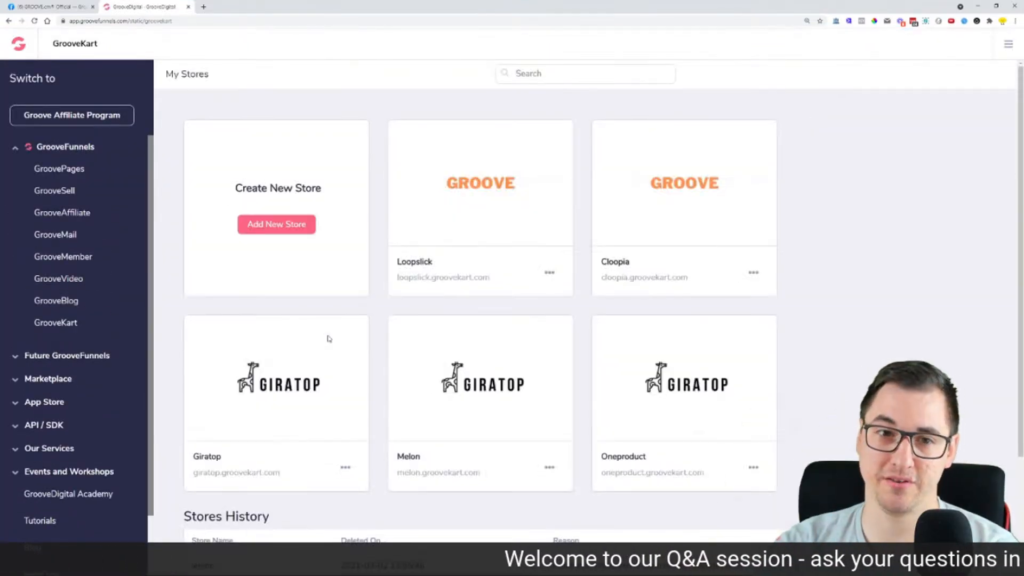
{"action": "mouse_move", "coordinate": [423, 151]}
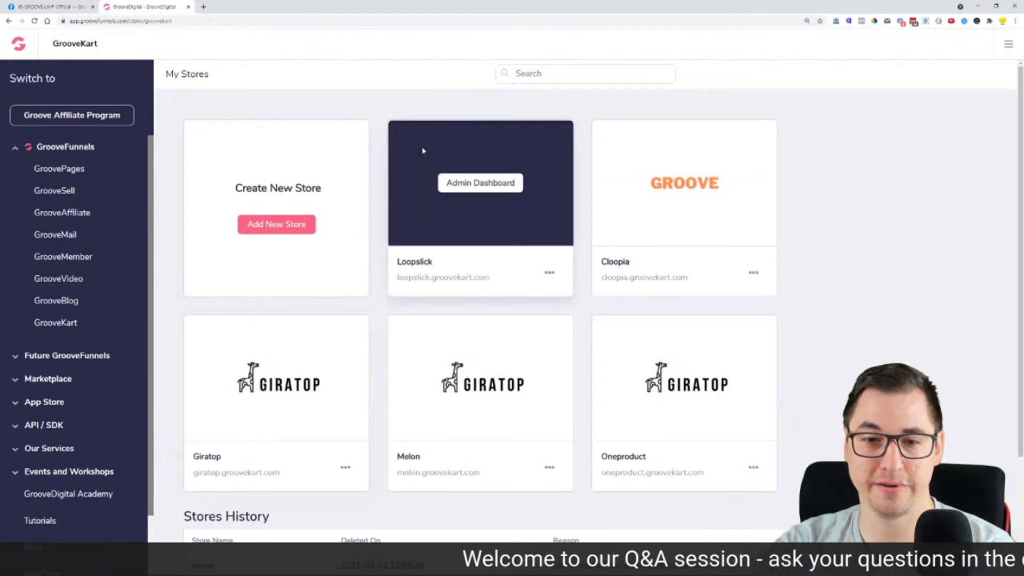
{"action": "left_click", "coordinate": [483, 184]}
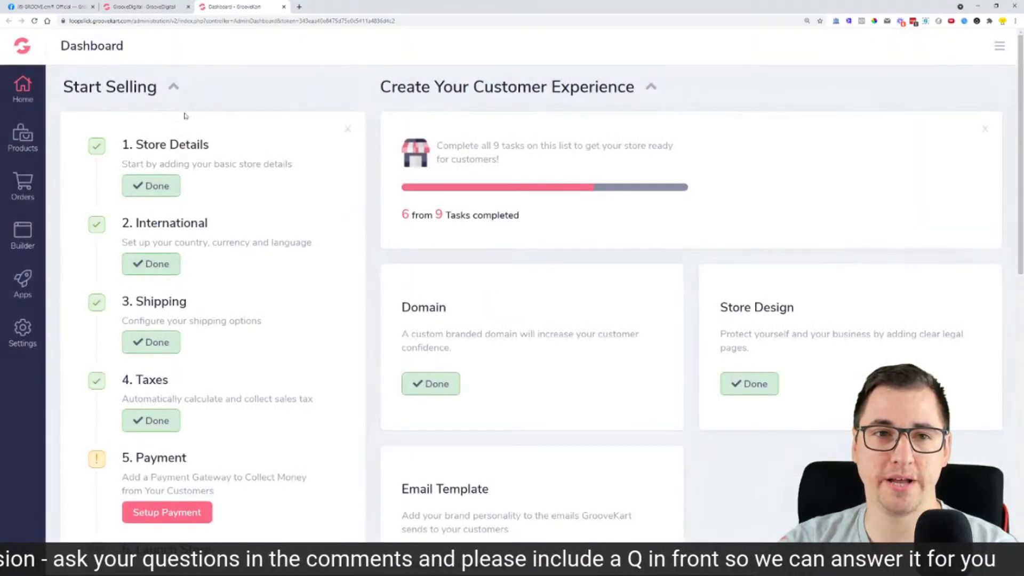
{"action": "left_click", "coordinate": [652, 87]}
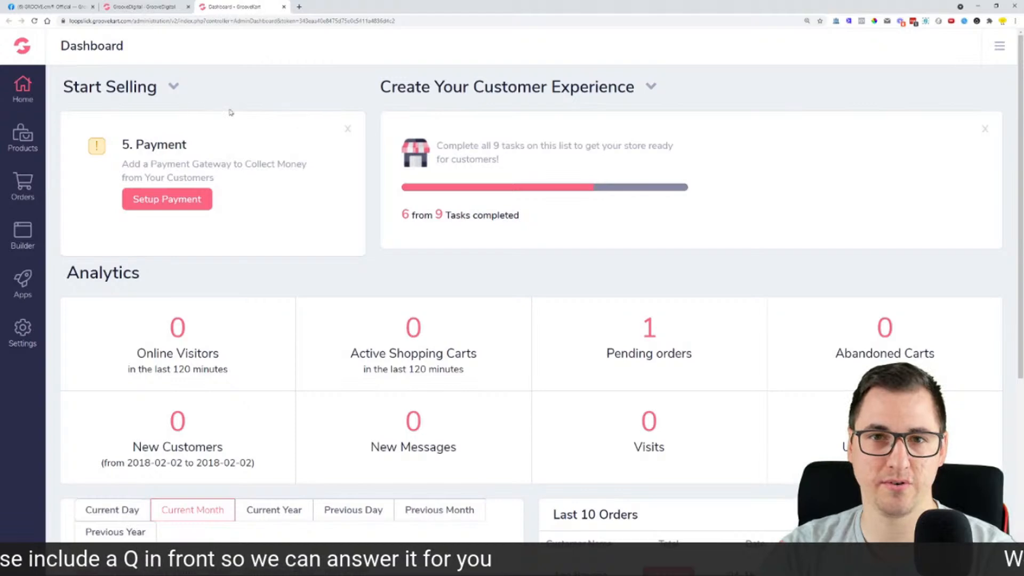
Step: Expand and re-collapse the setup checklist, then open the store Settings for shipping
{"action": "left_click", "coordinate": [173, 87]}
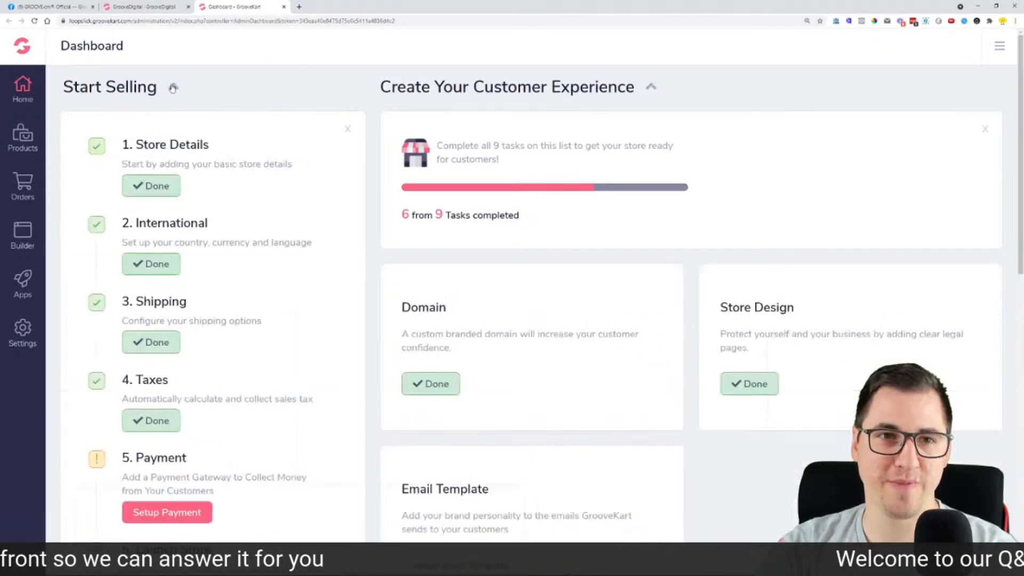
{"action": "left_click", "coordinate": [173, 88]}
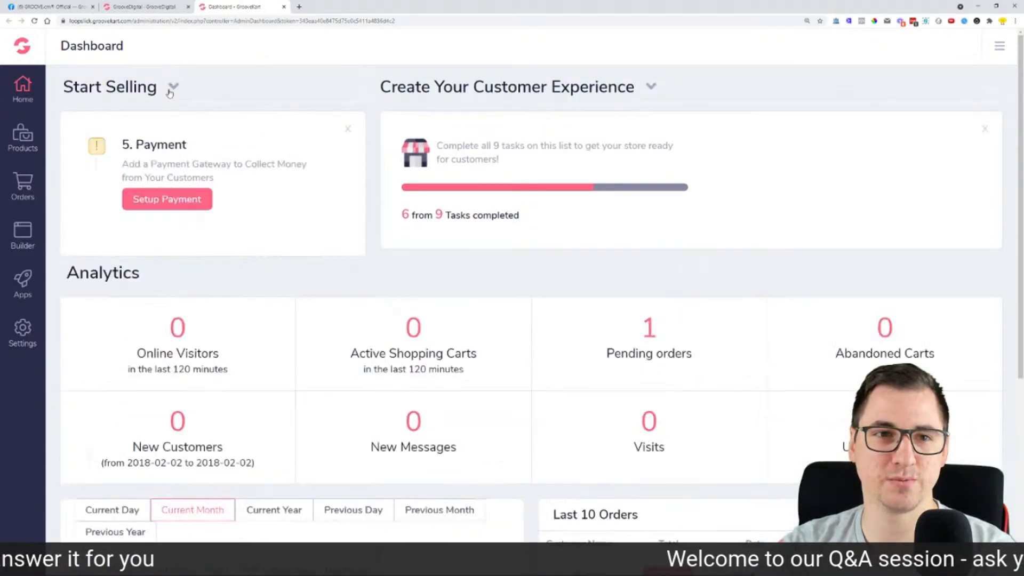
{"action": "scroll", "coordinate": [240, 201], "scroll_direction": "down", "scroll_amount": 1}
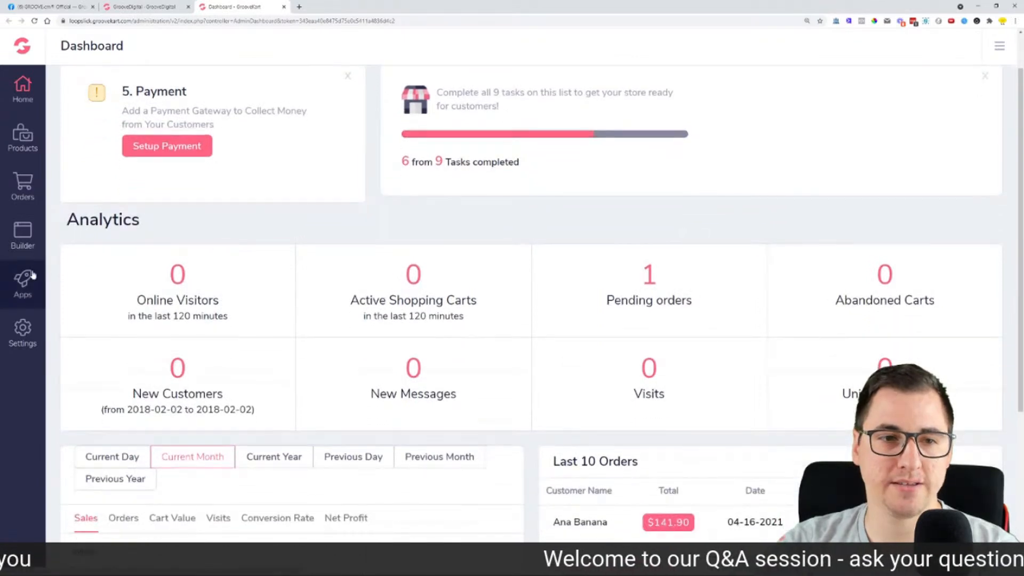
{"action": "left_click", "coordinate": [33, 351]}
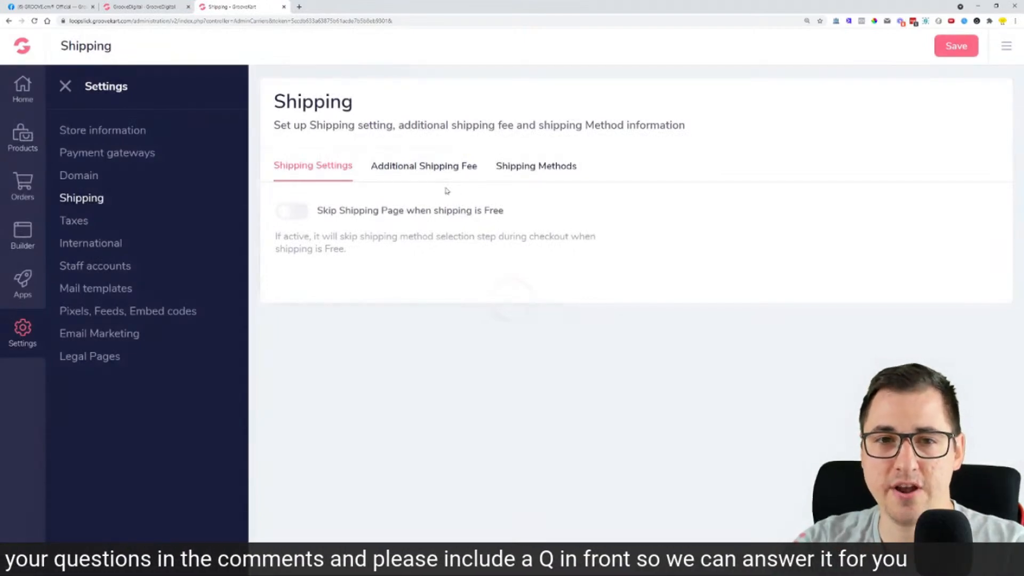
Step: Delete the Free Shipping method from the Shipping Methods list
{"action": "left_click", "coordinate": [536, 170]}
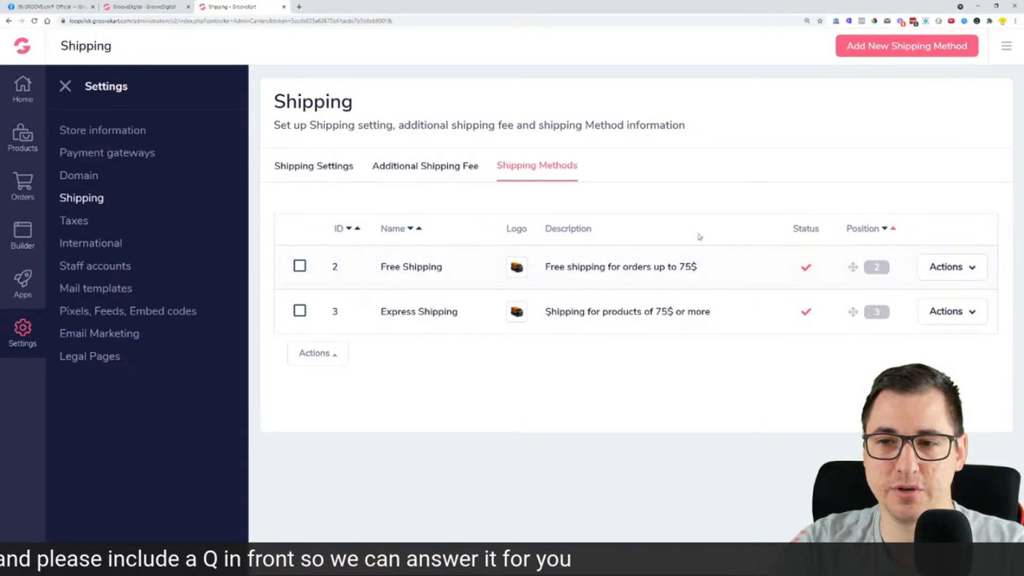
{"action": "left_click", "coordinate": [946, 266]}
{"action": "left_click", "coordinate": [911, 314]}
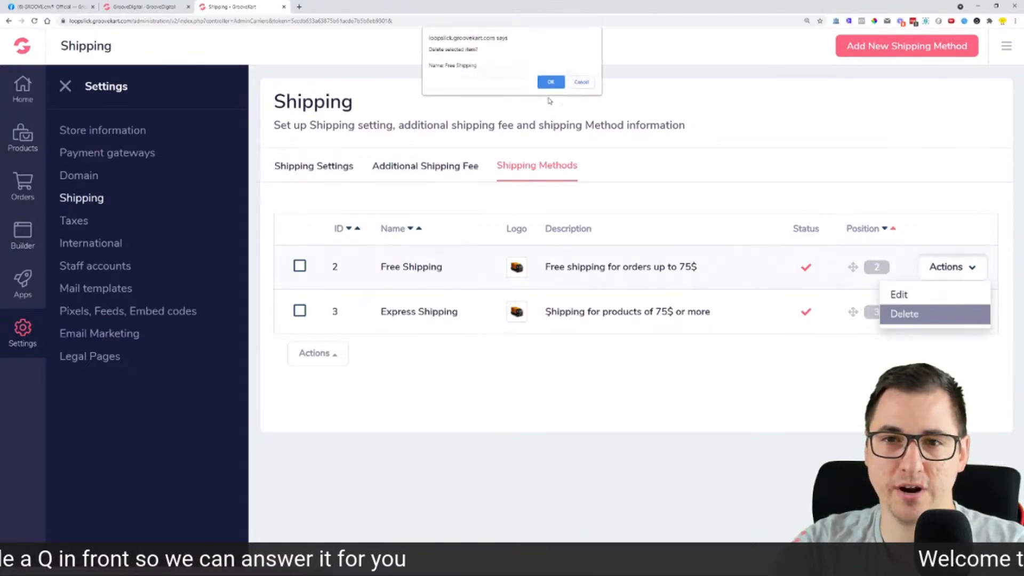
{"action": "left_click", "coordinate": [551, 82]}
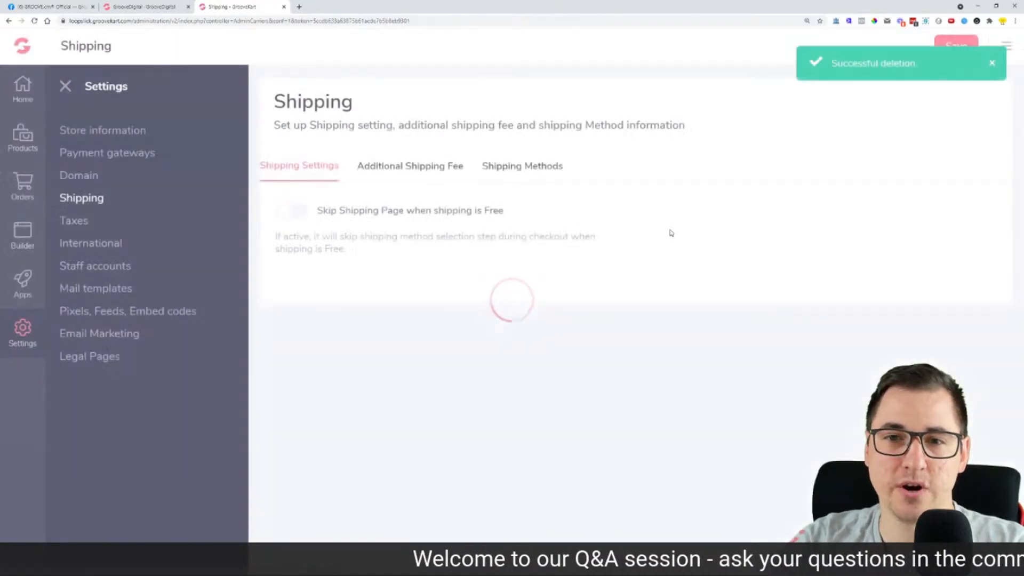
Step: Delete the Express Shipping method, then return to Facebook and highlight the free shipping request
{"action": "left_click", "coordinate": [523, 166]}
{"action": "left_click", "coordinate": [950, 268]}
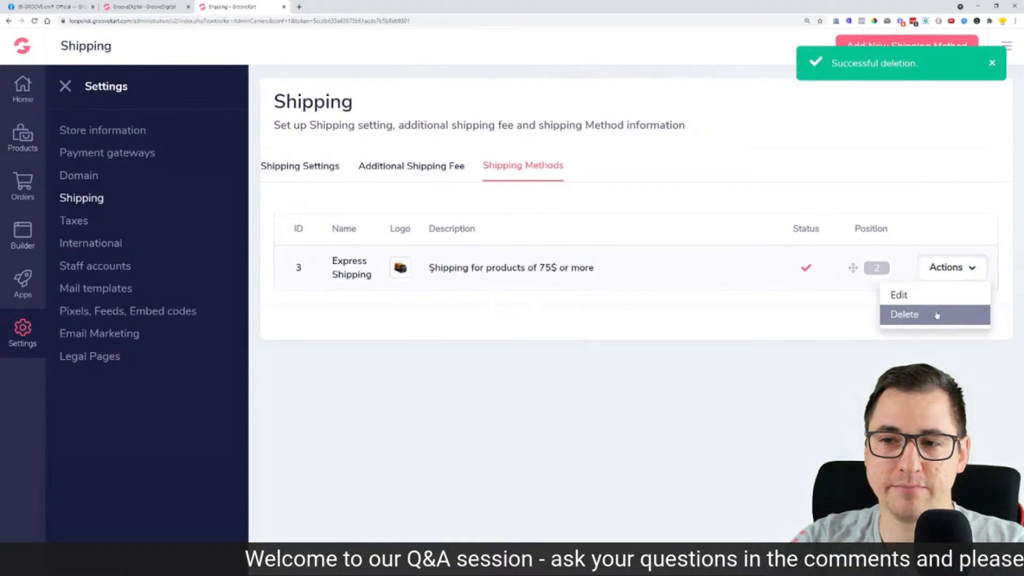
{"action": "left_click", "coordinate": [937, 315]}
{"action": "left_click", "coordinate": [552, 83]}
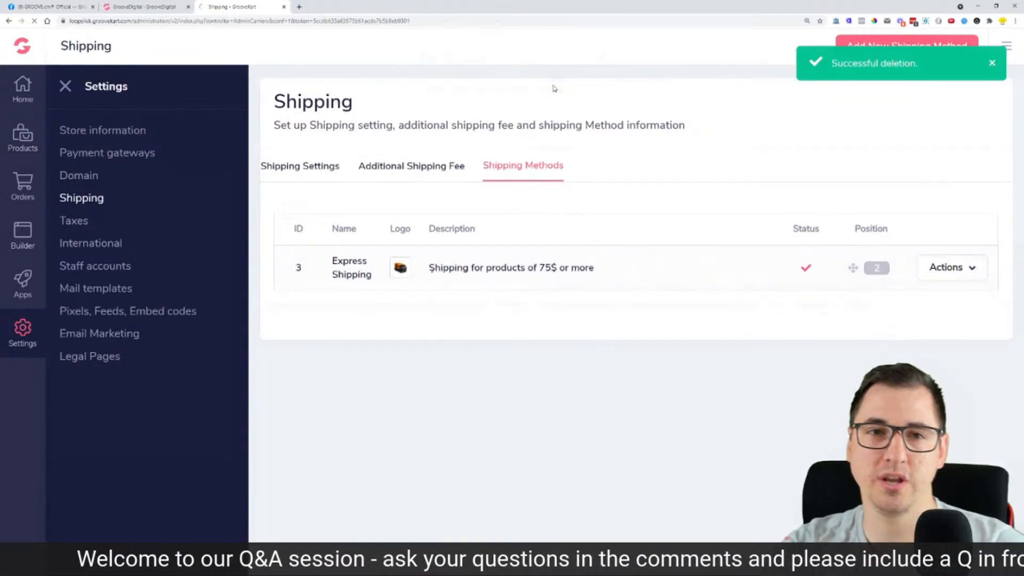
{"action": "left_click", "coordinate": [53, 7]}
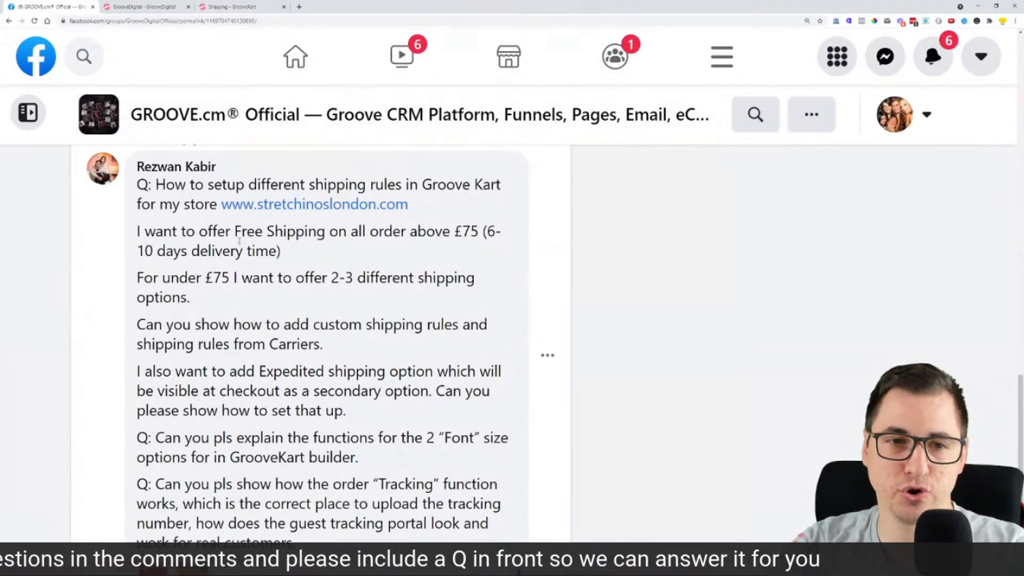
{"action": "left_click_drag", "start_coordinate": [224, 232], "coordinate": [483, 233]}
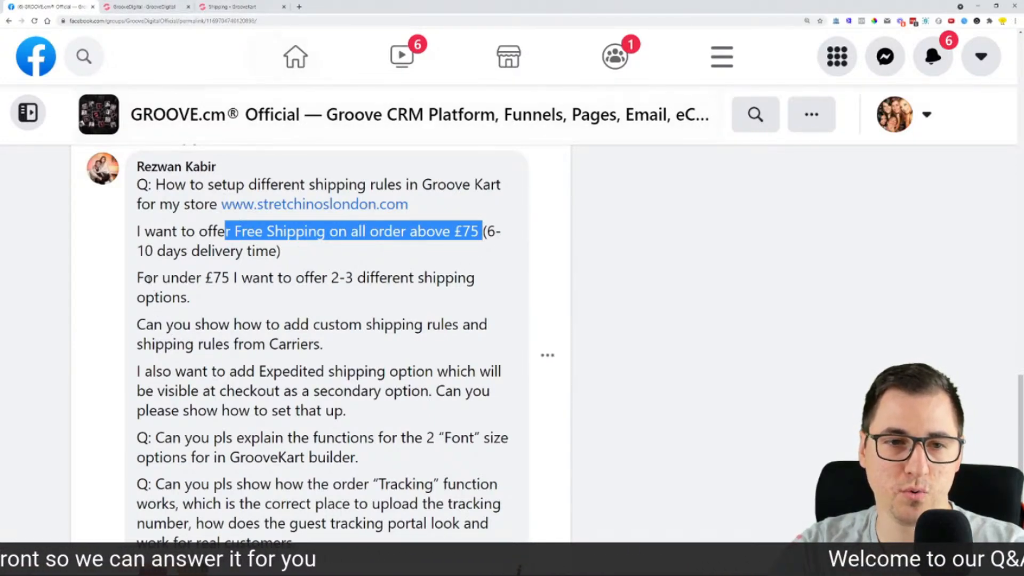
Step: Highlight the under-£75 and free-above-£75 requests, then start a new GrooveKart shipping method
{"action": "left_click_drag", "start_coordinate": [145, 277], "coordinate": [386, 278]}
{"action": "left_click_drag", "start_coordinate": [225, 232], "coordinate": [472, 223]}
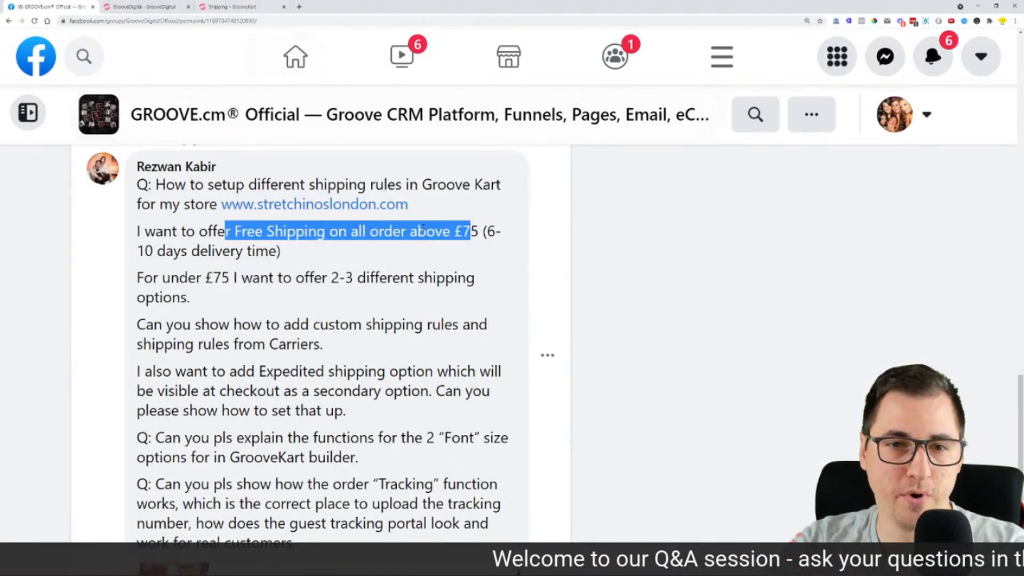
{"action": "left_click", "coordinate": [228, 6]}
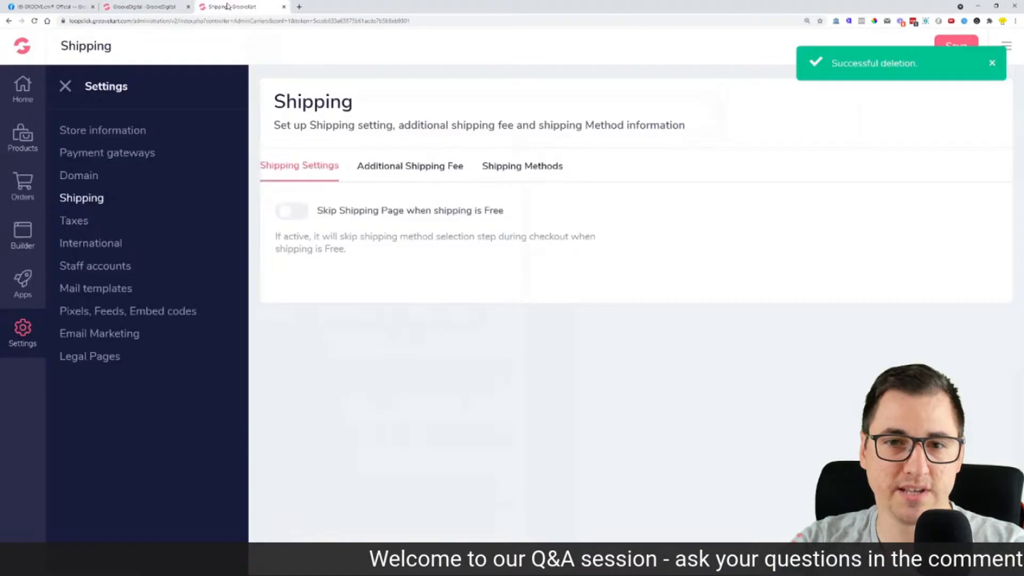
{"action": "left_click", "coordinate": [560, 179]}
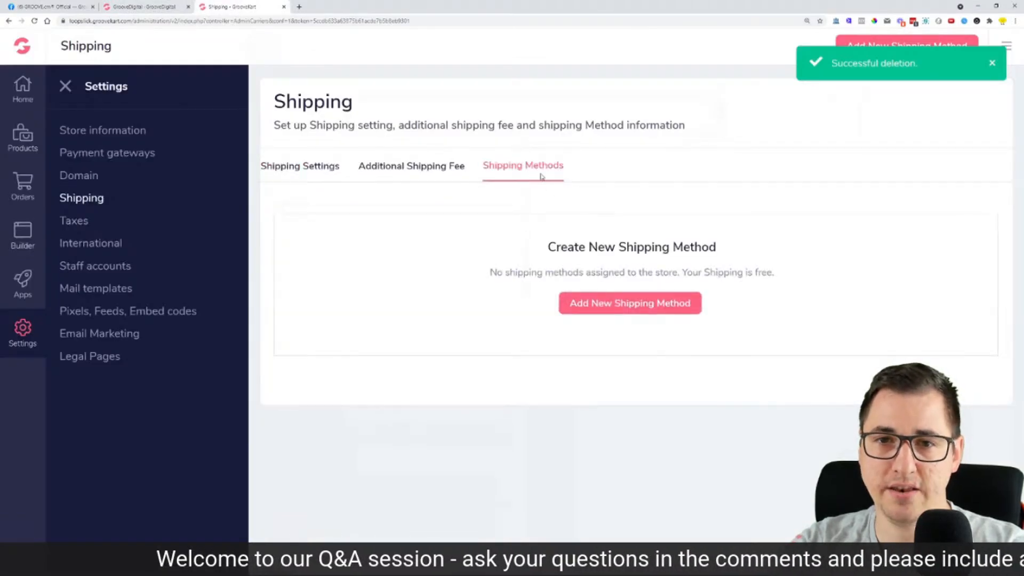
{"action": "left_click", "coordinate": [622, 303]}
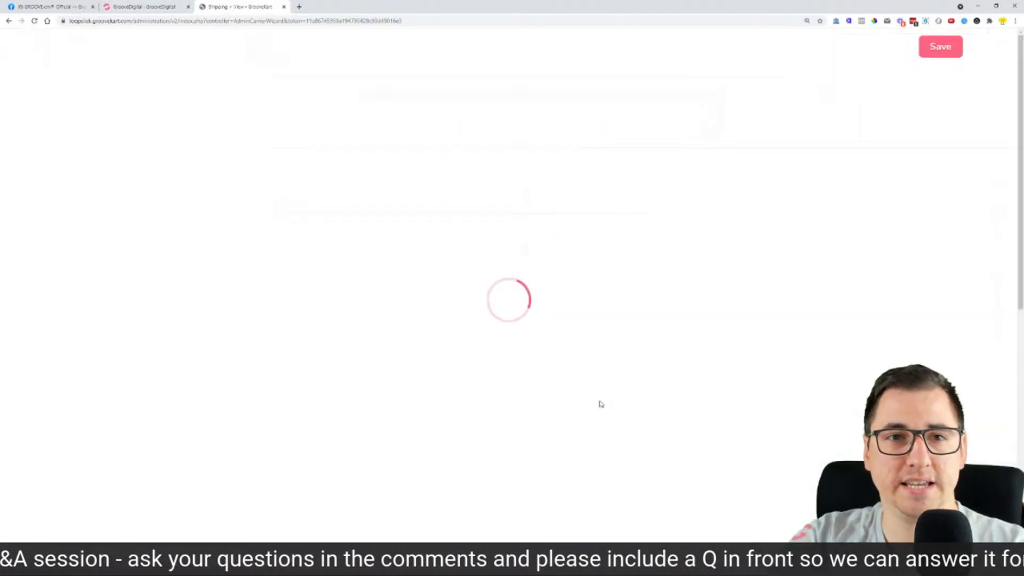
Step: Title the method 'Free Shipping' with the description 'Free shipping for orders up to 75$'
{"action": "left_click", "coordinate": [296, 133]}
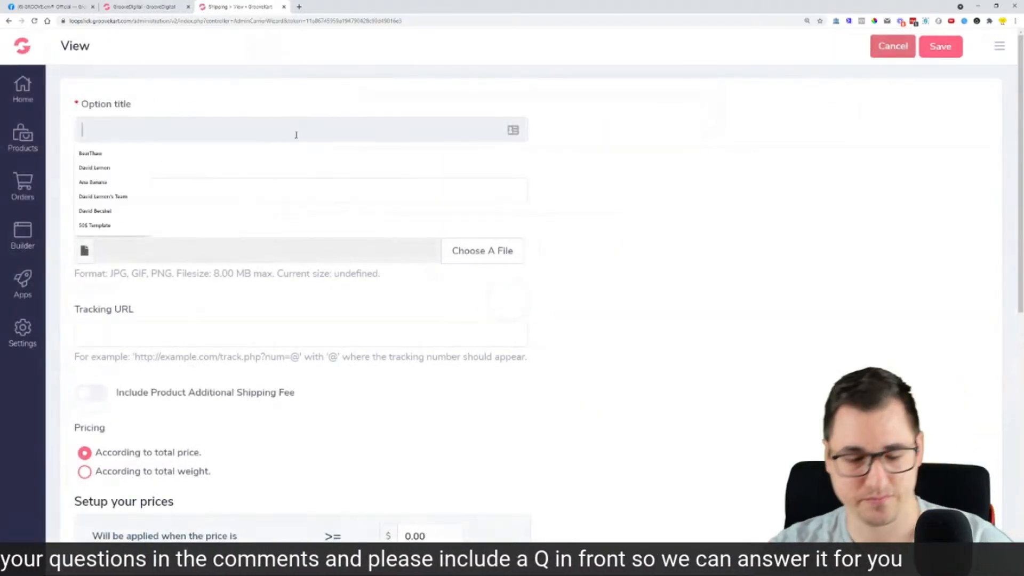
{"action": "type", "text": "Free Shipping"}
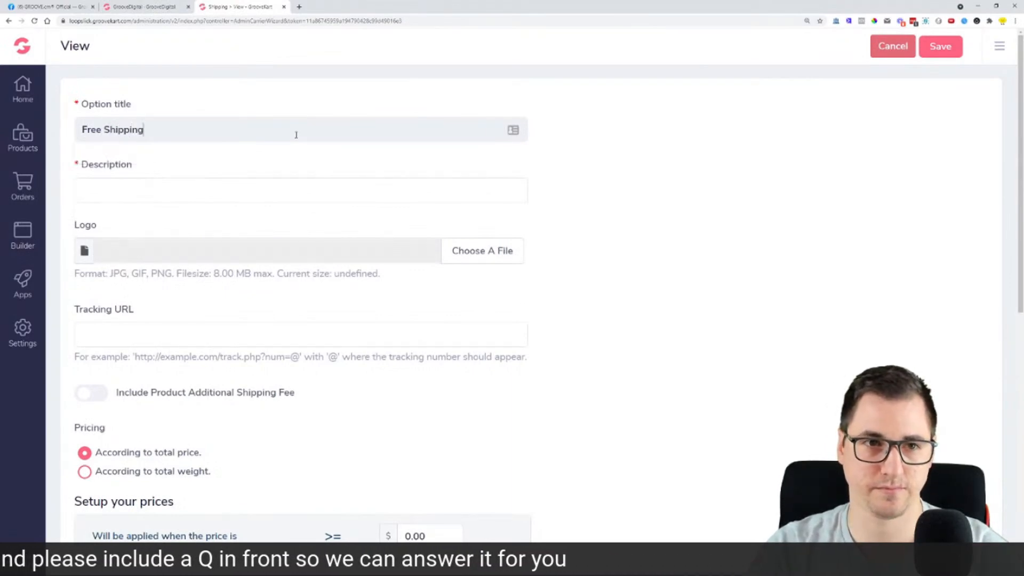
{"action": "key", "text": "Tab"}
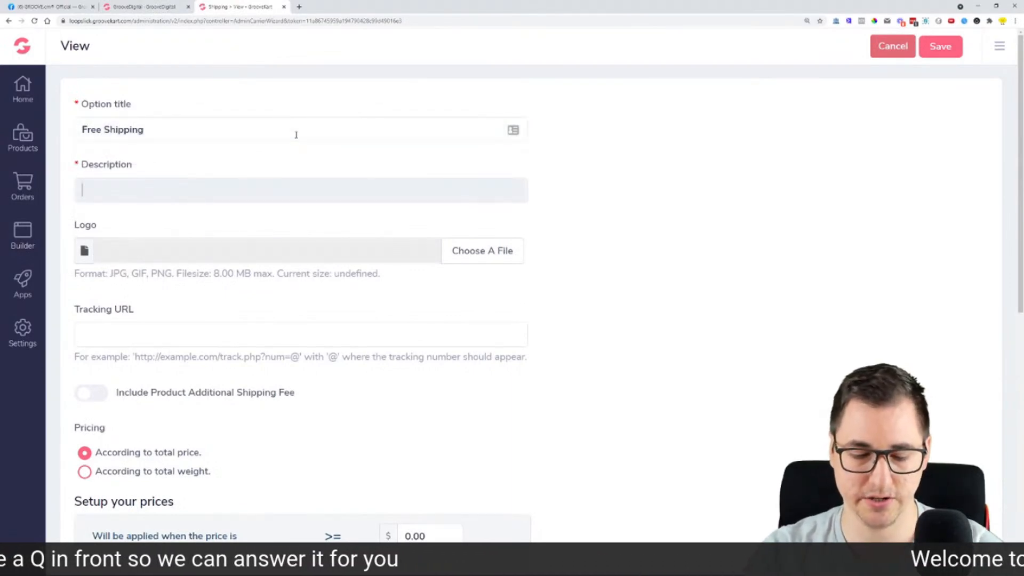
{"action": "type", "text": "Free"}
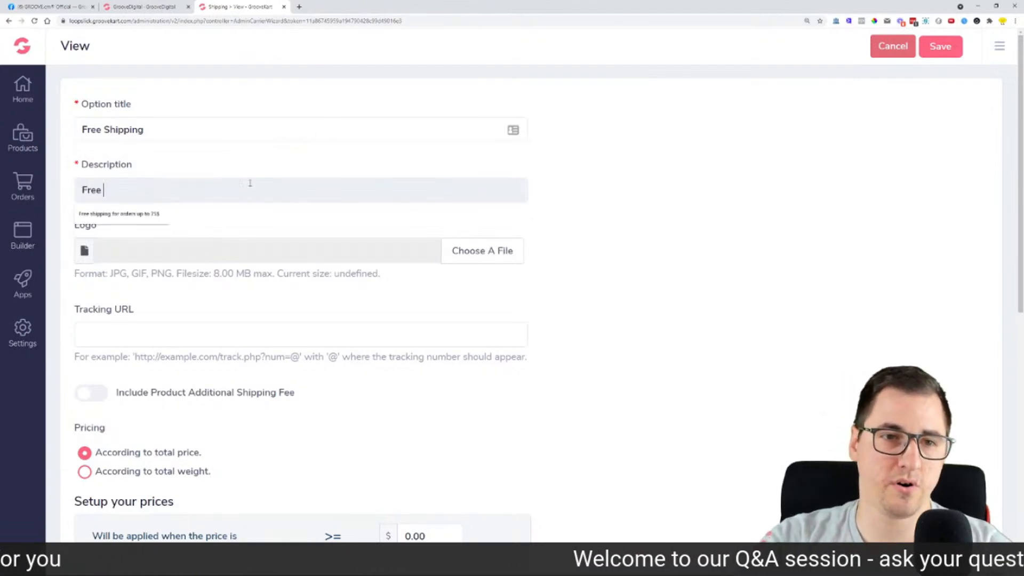
{"action": "key", "text": "Down"}
{"action": "key", "text": "Return"}
Step: Check the Facebook question again, clear its highlight, and return to the shipping form
{"action": "left_click", "coordinate": [158, 5]}
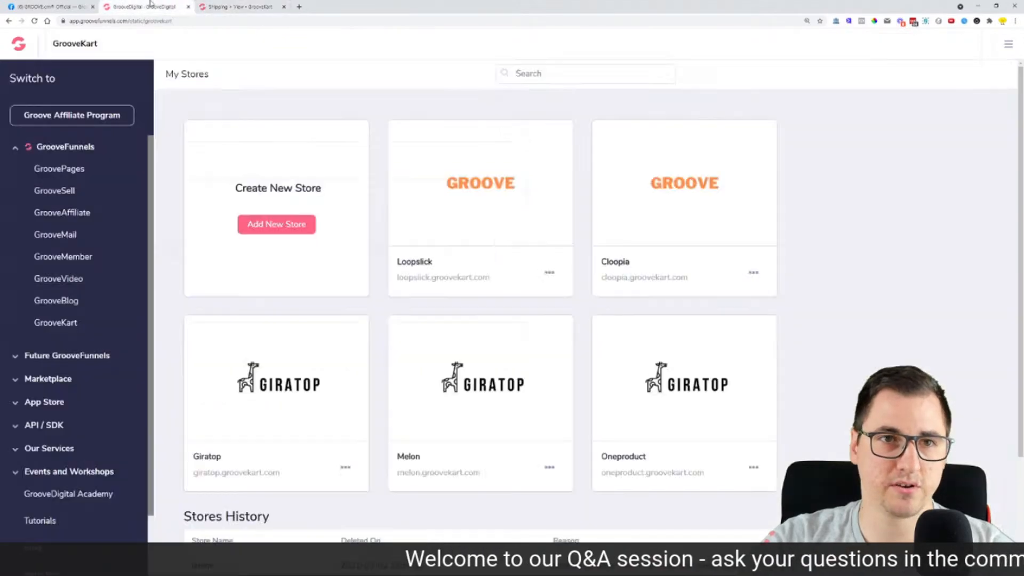
{"action": "left_click", "coordinate": [59, 4]}
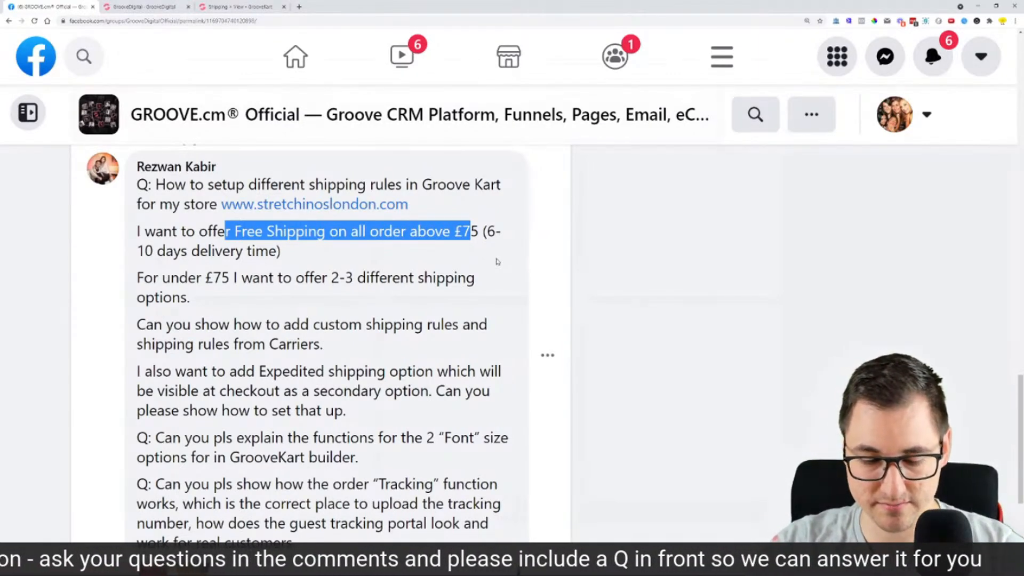
{"action": "left_click", "coordinate": [469, 267]}
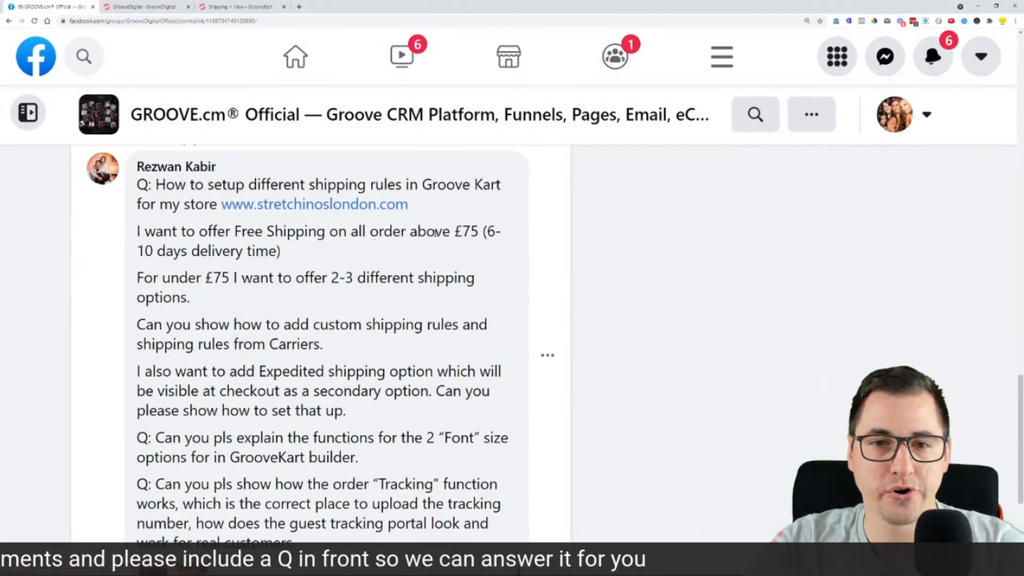
{"action": "left_click", "coordinate": [240, 7]}
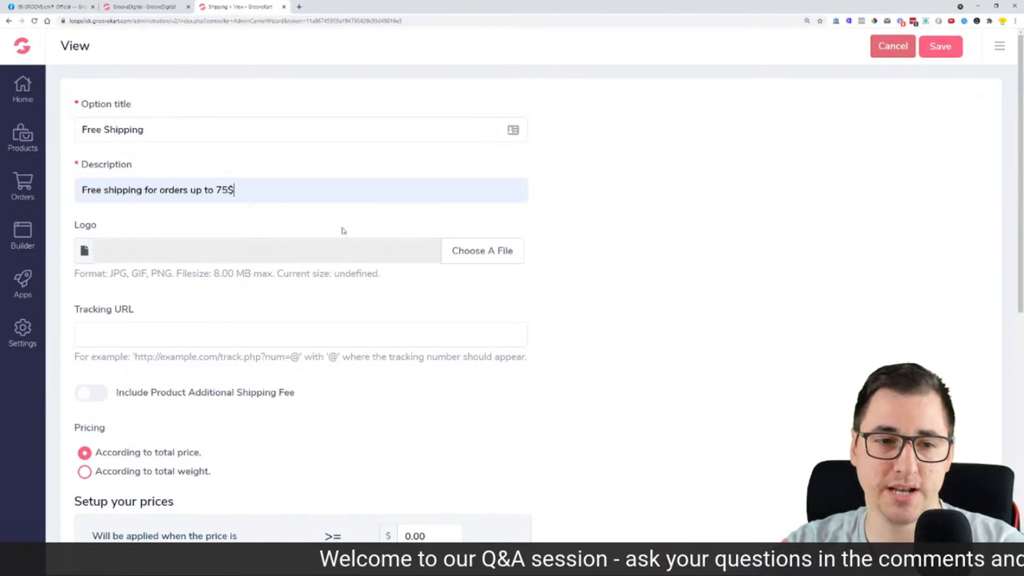
Step: Review the 0.00 minimum and upper price conditions against the Facebook free-shipping threshold
{"action": "scroll", "coordinate": [610, 320], "scroll_direction": "down", "scroll_amount": 4}
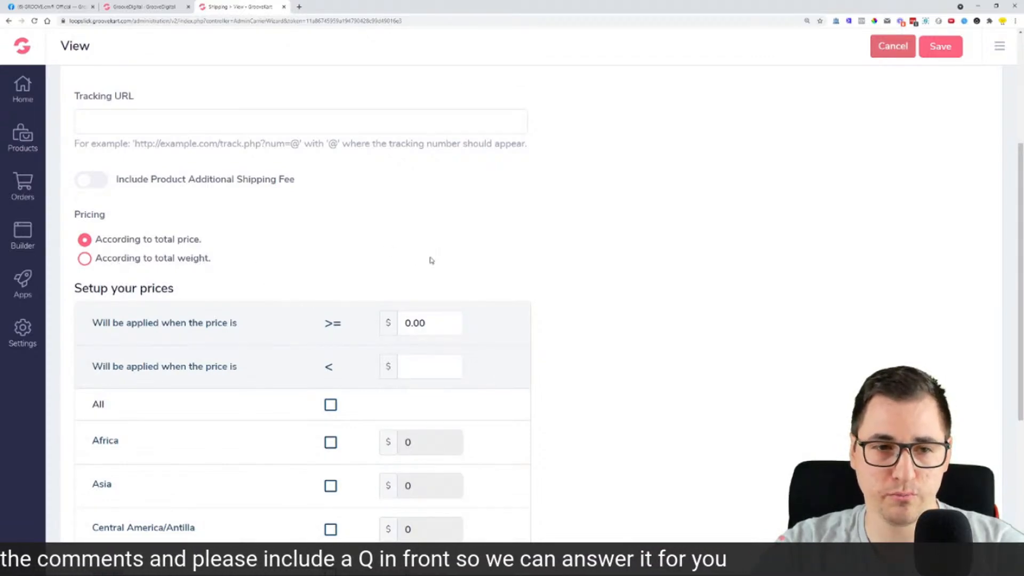
{"action": "scroll", "coordinate": [203, 283], "scroll_direction": "down", "scroll_amount": 1}
{"action": "left_click_drag", "start_coordinate": [92, 269], "coordinate": [272, 277]}
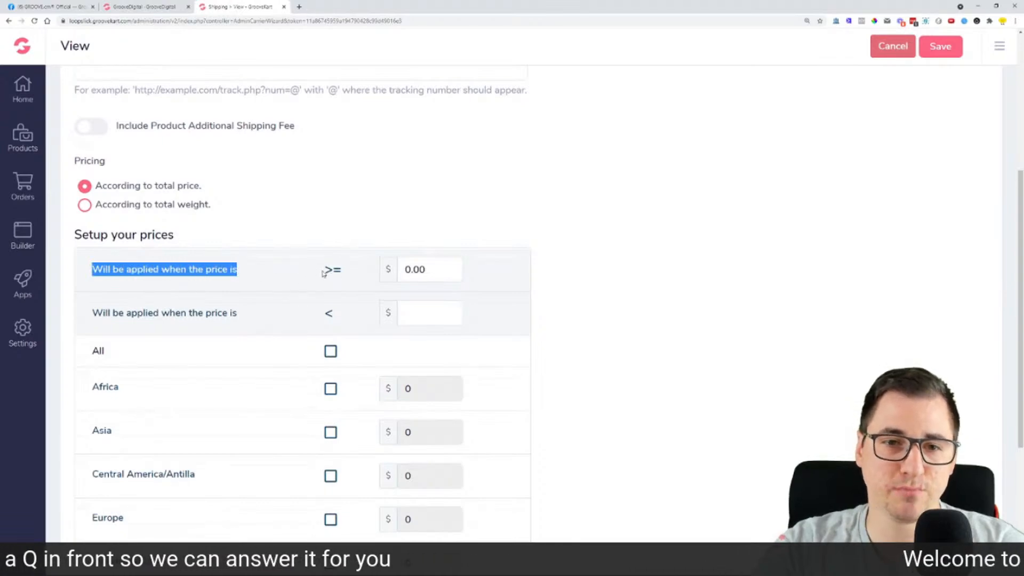
{"action": "left_click_drag", "start_coordinate": [407, 271], "coordinate": [427, 270]}
{"action": "left_click_drag", "start_coordinate": [103, 314], "coordinate": [285, 316]}
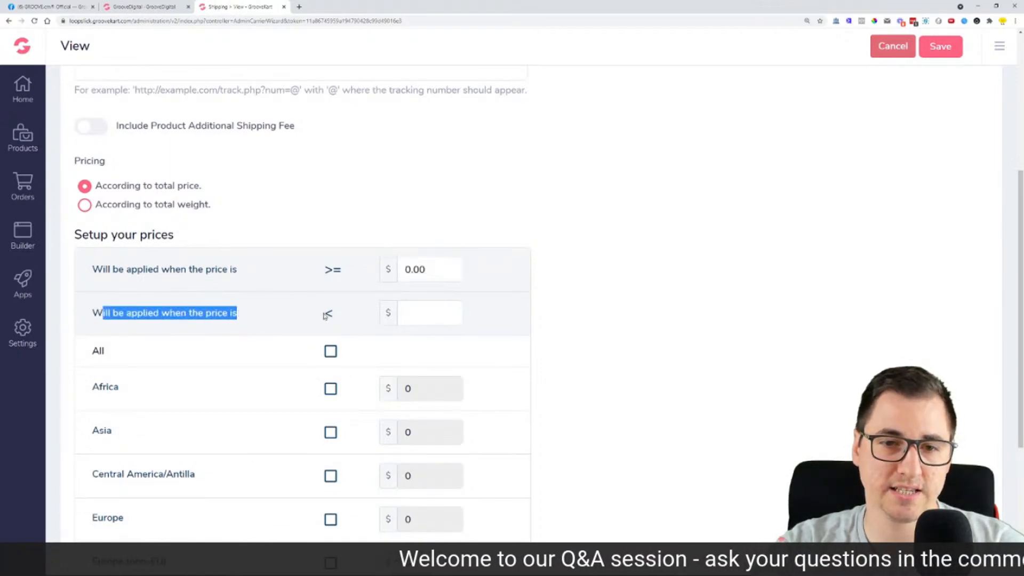
{"action": "left_click", "coordinate": [433, 318]}
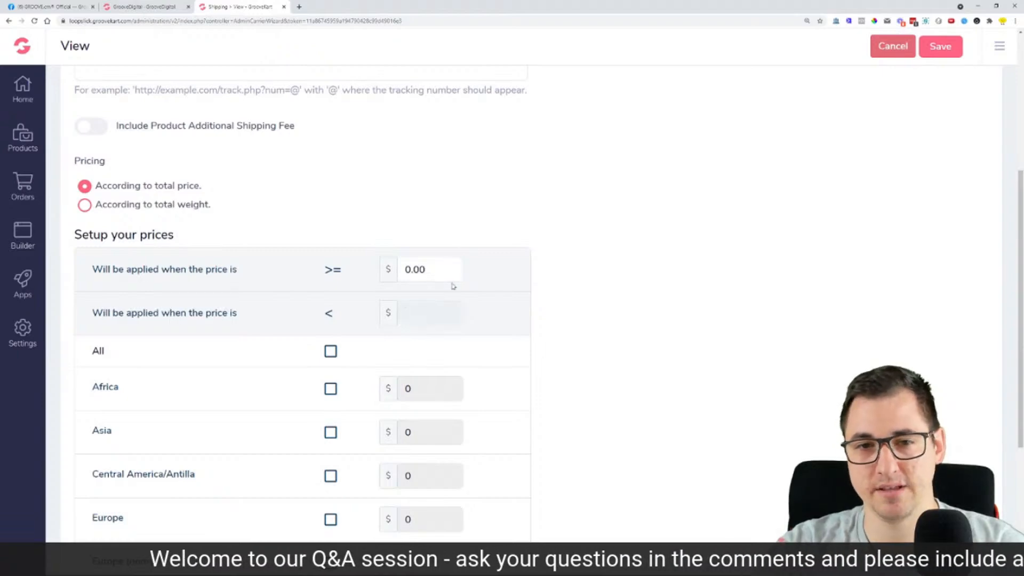
{"action": "left_click", "coordinate": [133, 7]}
{"action": "left_click", "coordinate": [60, 7]}
{"action": "left_click_drag", "start_coordinate": [266, 231], "coordinate": [462, 234]}
{"action": "left_click", "coordinate": [232, 7]}
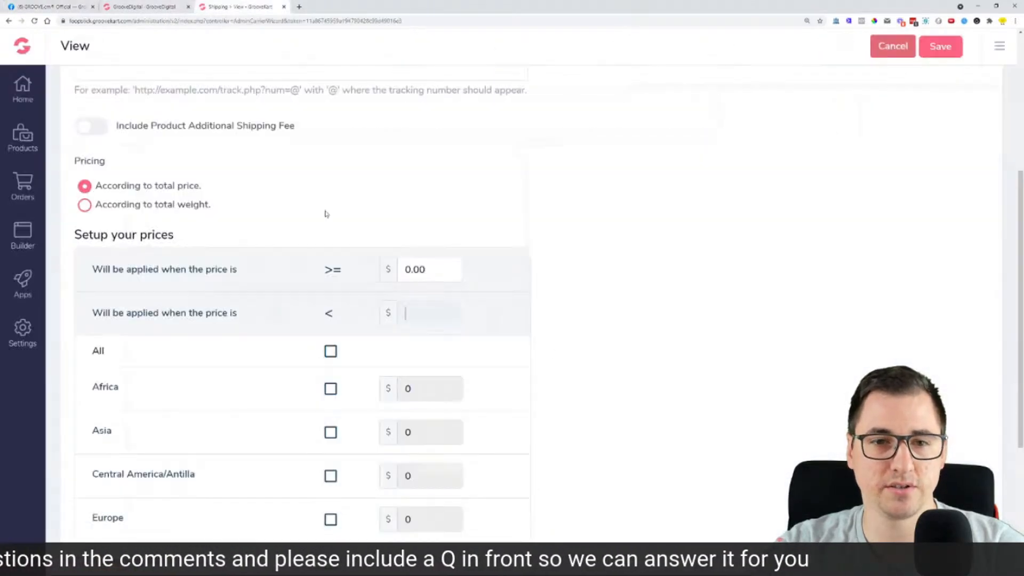
Step: Set the upper price limit to 75, select all regions, and set their price to 0
{"action": "scroll", "coordinate": [304, 149], "scroll_direction": "up", "scroll_amount": 4}
{"action": "scroll", "coordinate": [236, 129], "scroll_direction": "down", "scroll_amount": 4}
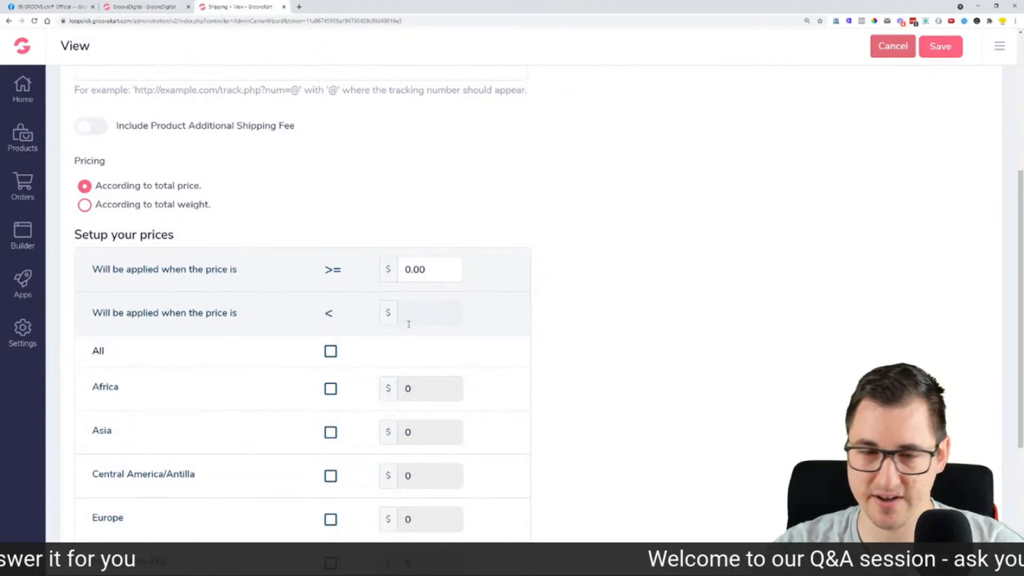
{"action": "type", "text": "70"}
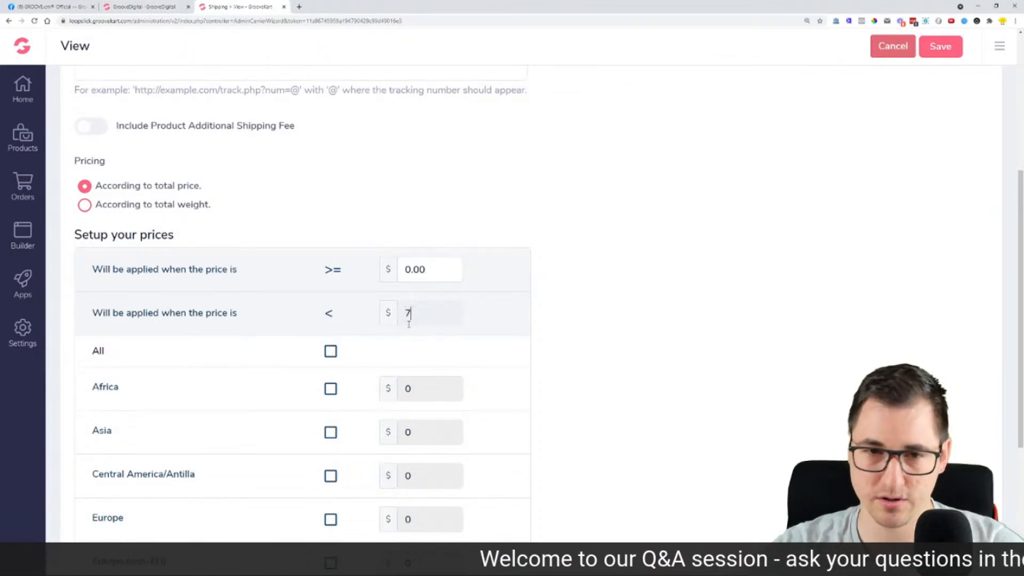
{"action": "left_click", "coordinate": [331, 357]}
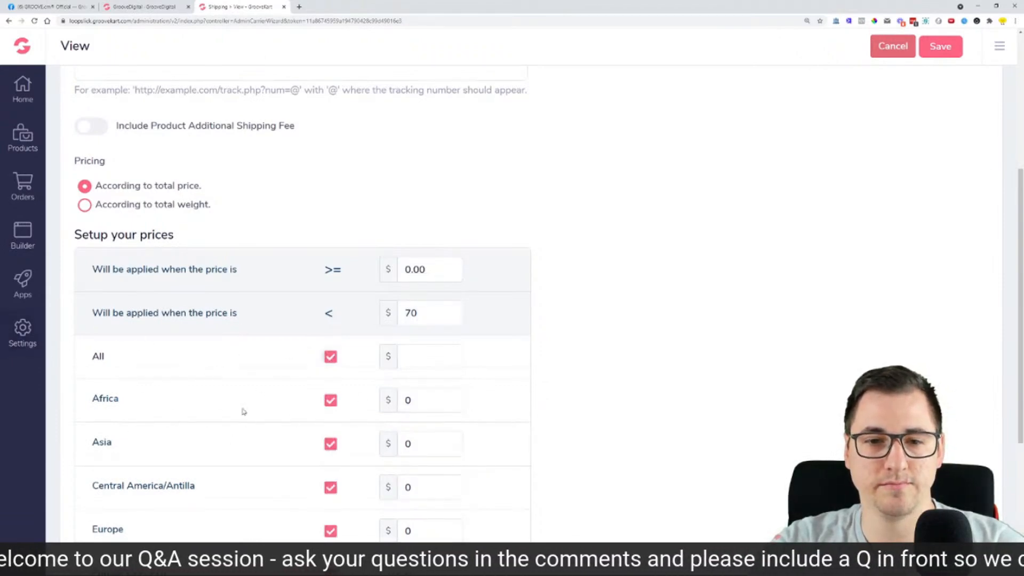
{"action": "left_click", "coordinate": [445, 361]}
{"action": "type", "text": "0"}
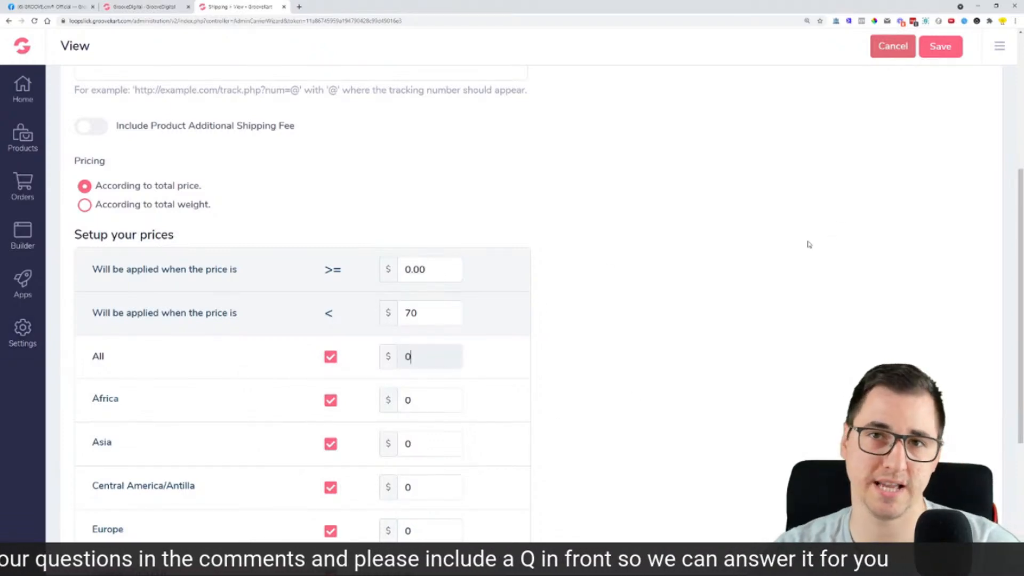
{"action": "left_click", "coordinate": [454, 313]}
{"action": "type", "text": "5"}
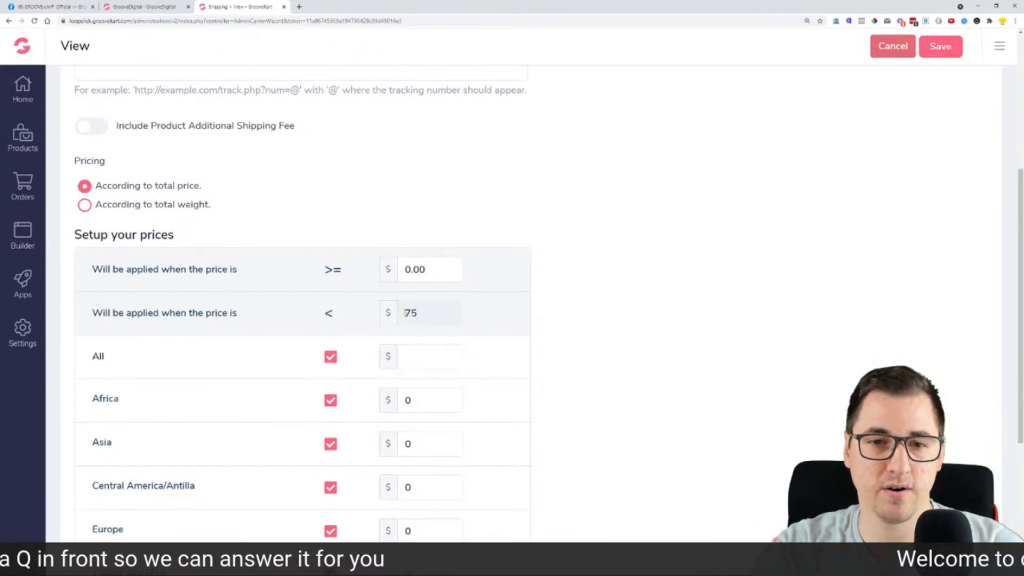
Step: Check the under-75 price condition and scroll through the completed Free Shipping form
{"action": "double_click", "coordinate": [324, 317]}
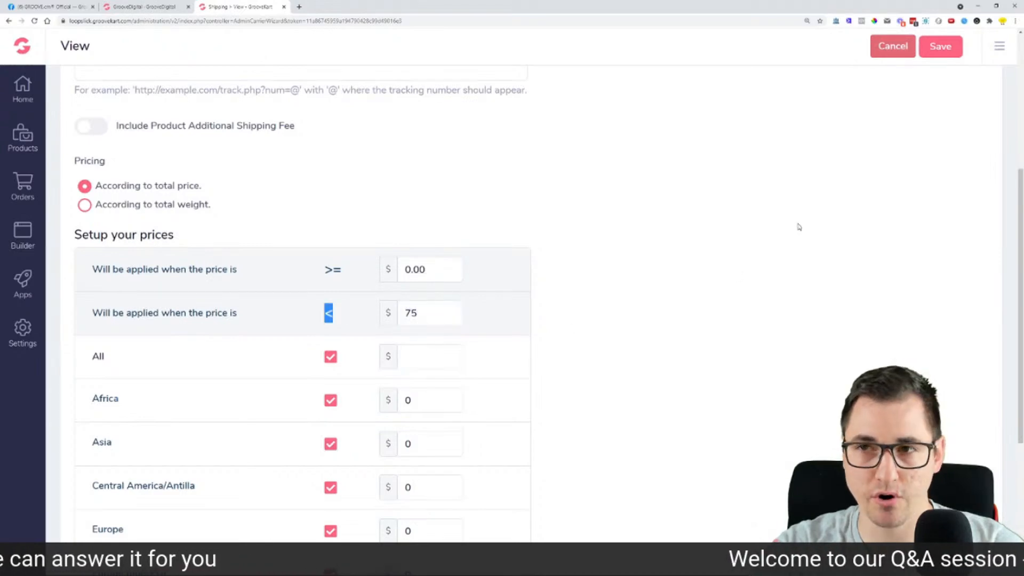
{"action": "scroll", "coordinate": [710, 259], "scroll_direction": "down", "scroll_amount": 1}
{"action": "scroll", "coordinate": [703, 261], "scroll_direction": "down", "scroll_amount": 5}
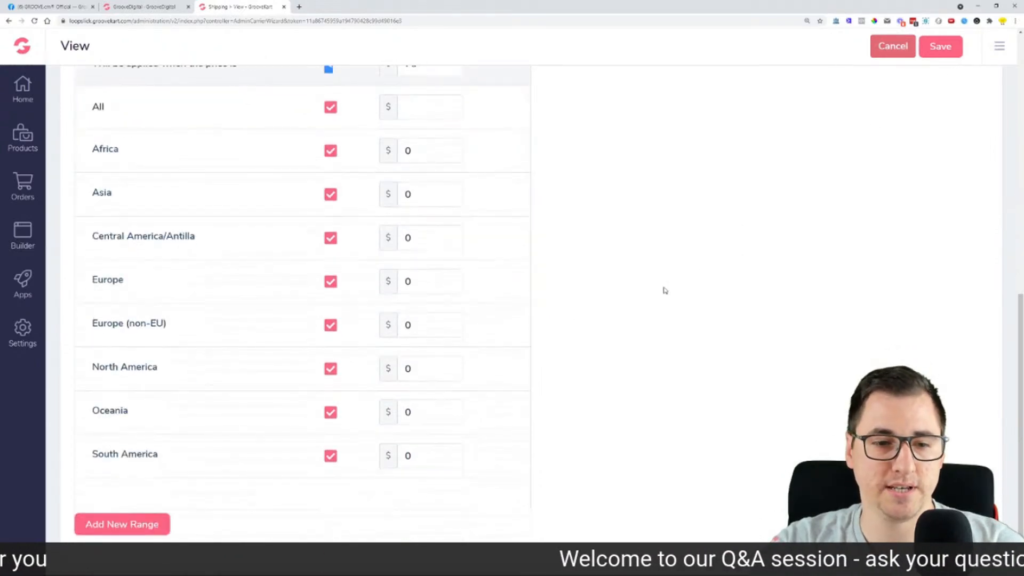
{"action": "scroll", "coordinate": [665, 290], "scroll_direction": "up", "scroll_amount": 7}
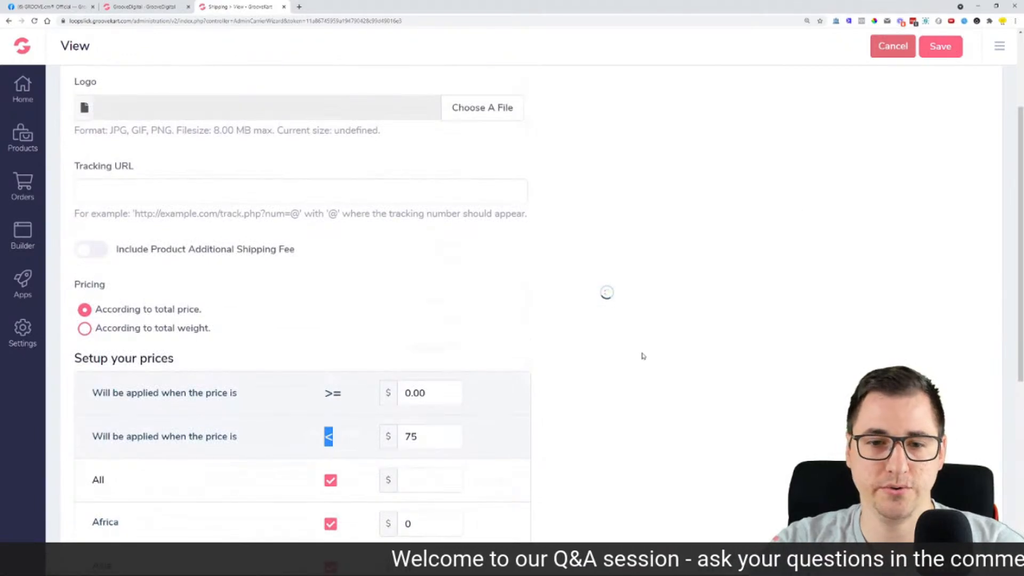
{"action": "scroll", "coordinate": [314, 373], "scroll_direction": "down", "scroll_amount": 6}
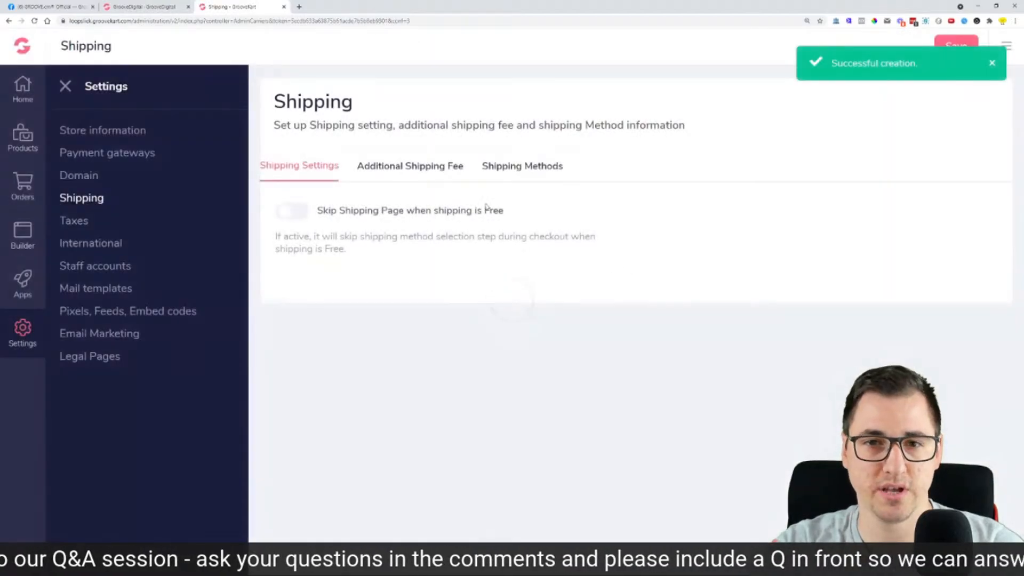
Step: Confirm the saved Free Shipping method in the list and start adding another shipping method
{"action": "left_click", "coordinate": [530, 166]}
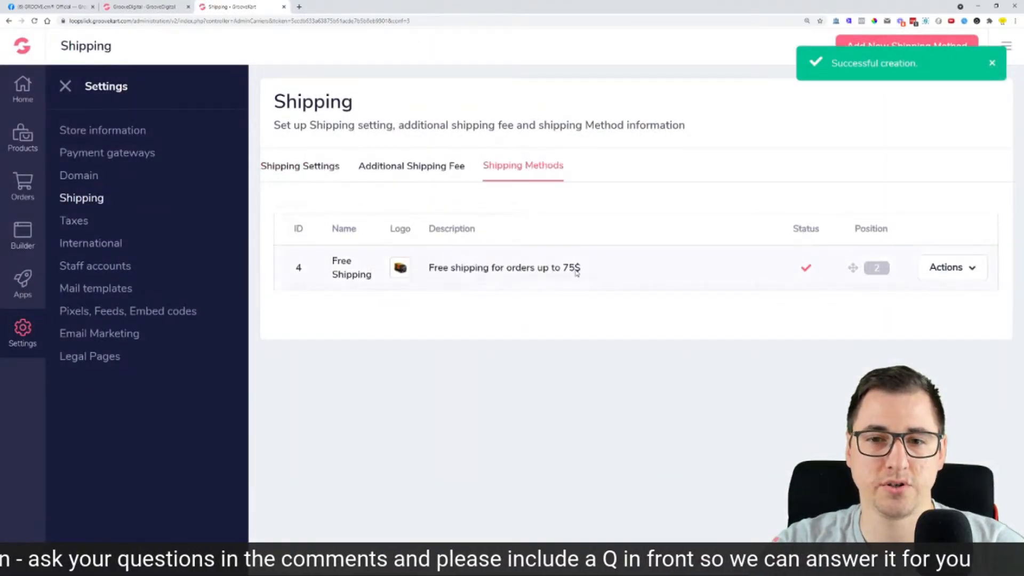
{"action": "left_click", "coordinate": [995, 63]}
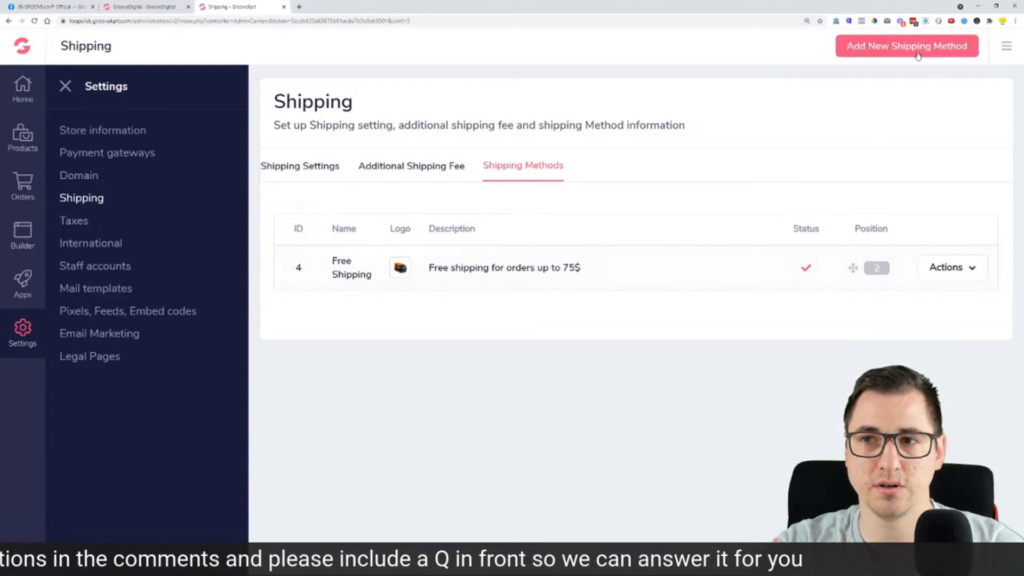
{"action": "left_click", "coordinate": [862, 55]}
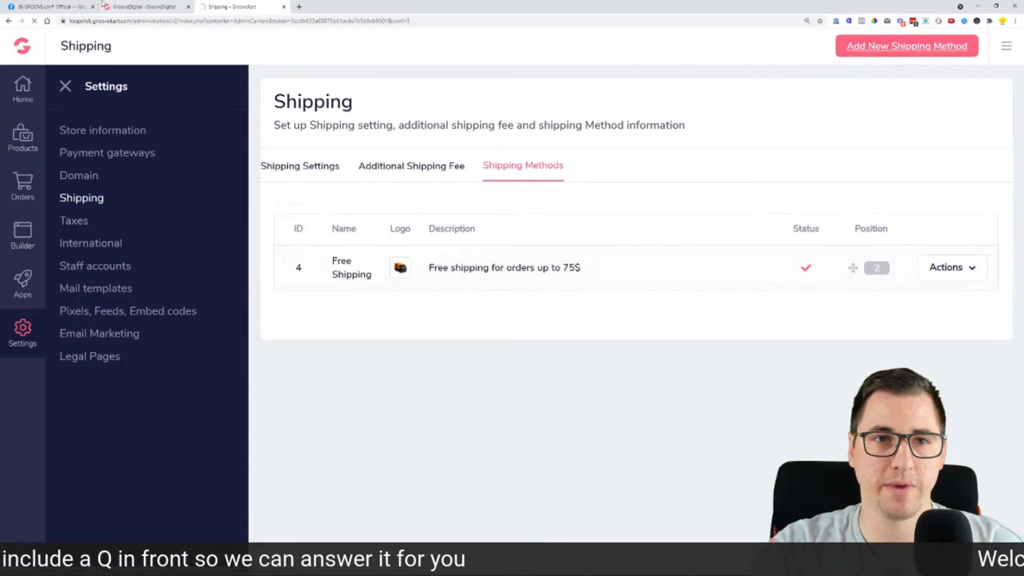
Step: Highlight the under-£75 request on Facebook, then return to the new method's Option title field
{"action": "left_click", "coordinate": [53, 6]}
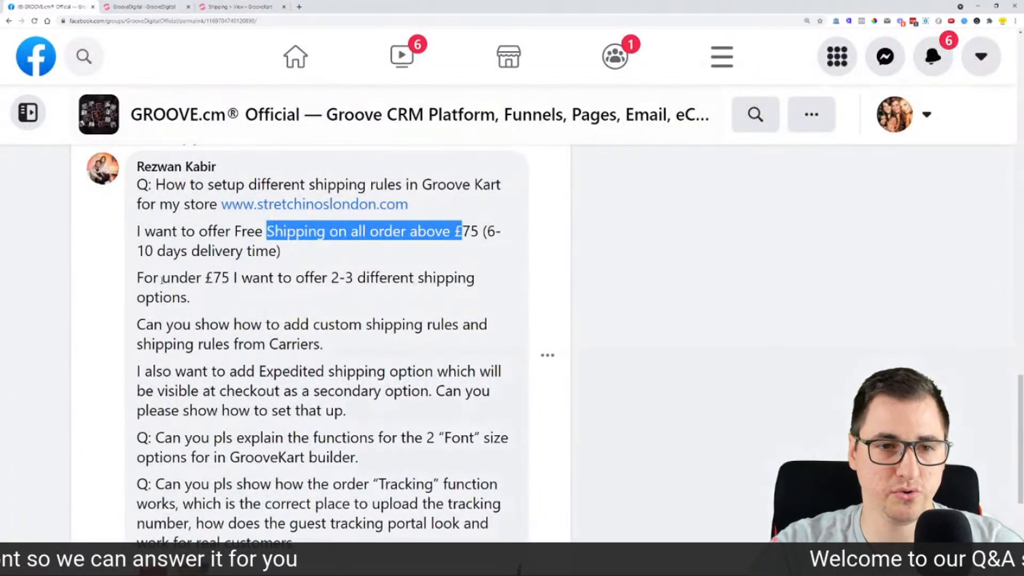
{"action": "left_click_drag", "start_coordinate": [153, 278], "coordinate": [458, 278]}
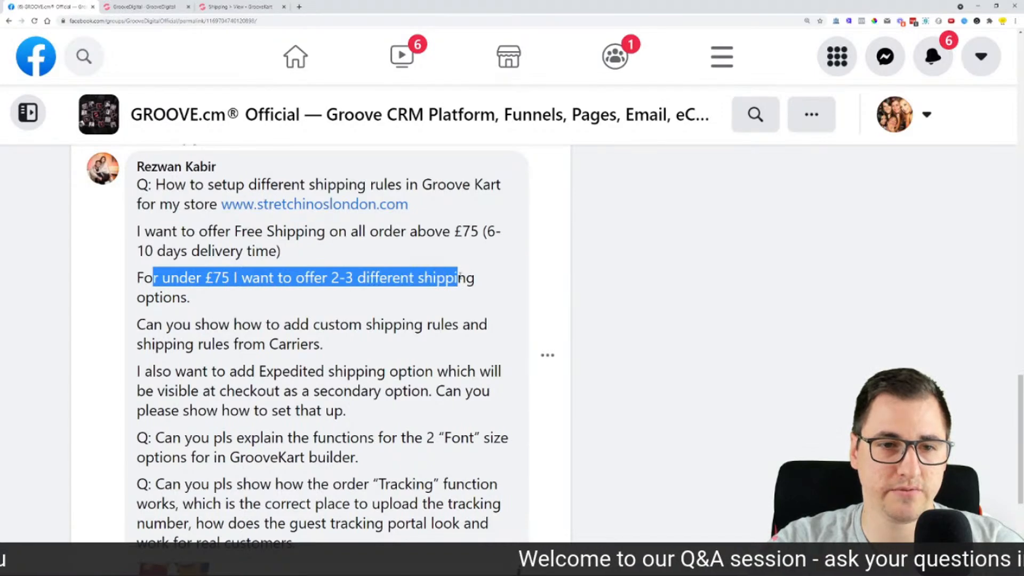
{"action": "left_click", "coordinate": [258, 8]}
{"action": "left_click", "coordinate": [224, 131]}
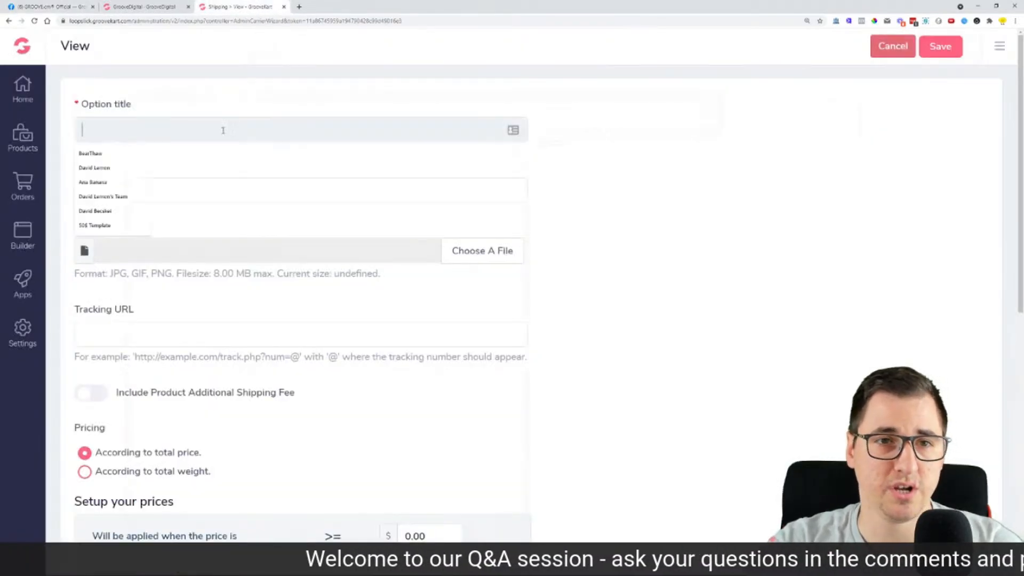
Step: Enter 'Express Shipping' as the title and 'Express Shipping for orders below 75$' as the description
{"action": "type", "text": "Express Ship"}
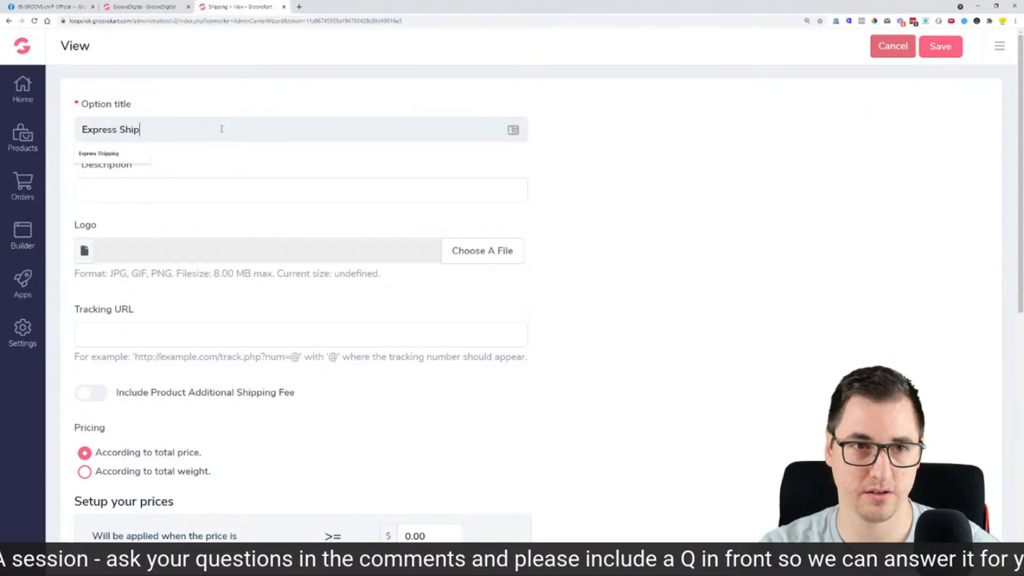
{"action": "type", "text": "ping"}
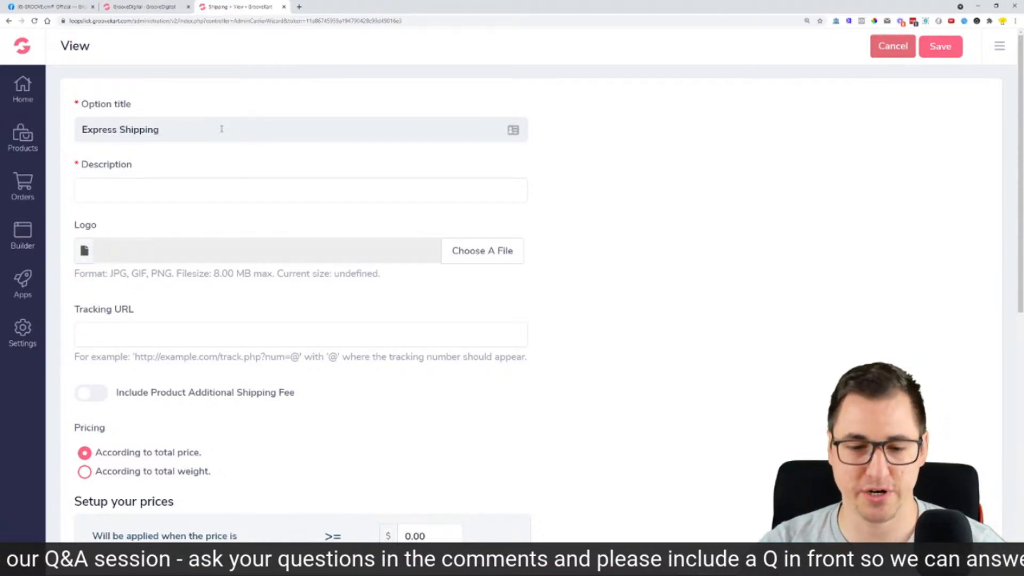
{"action": "left_click", "coordinate": [249, 196]}
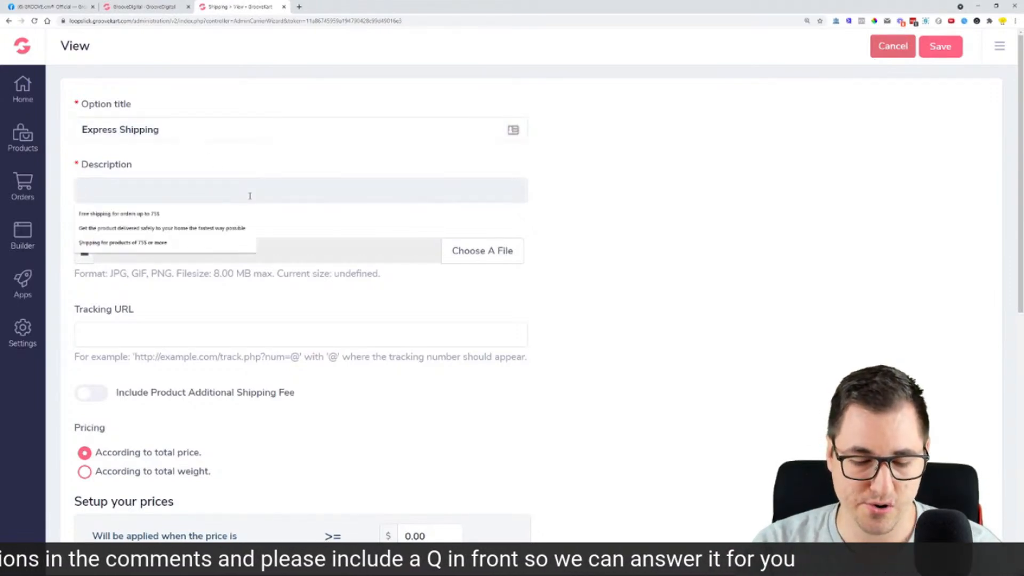
{"action": "type", "text": "Expres"}
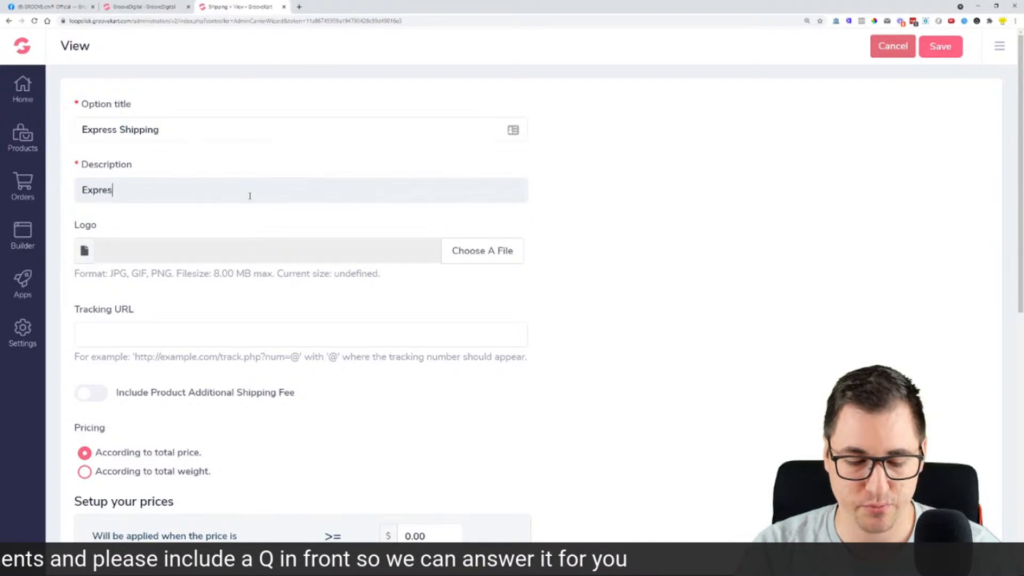
{"action": "type", "text": "s Shipping "}
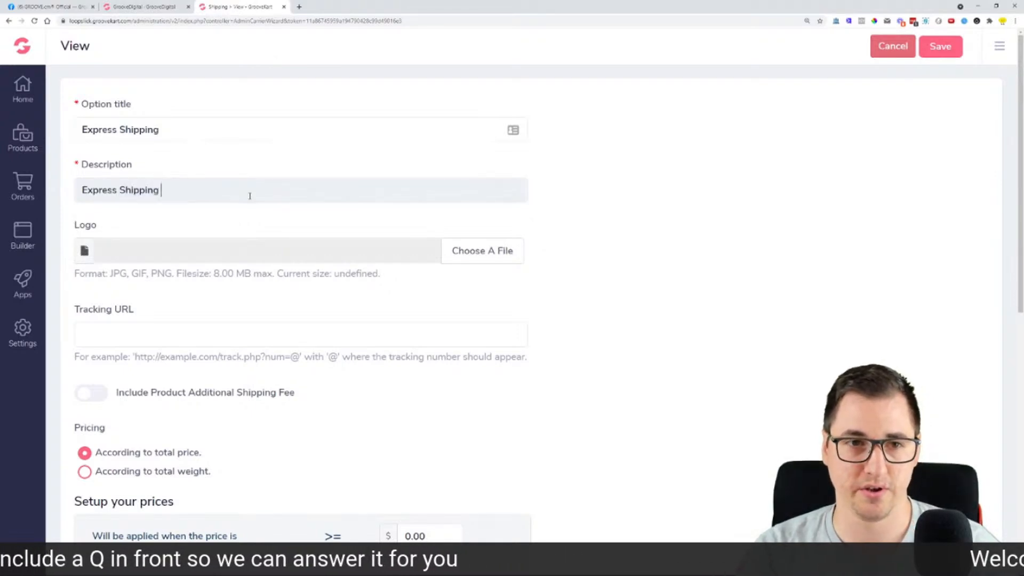
{"action": "type", "text": "for order"}
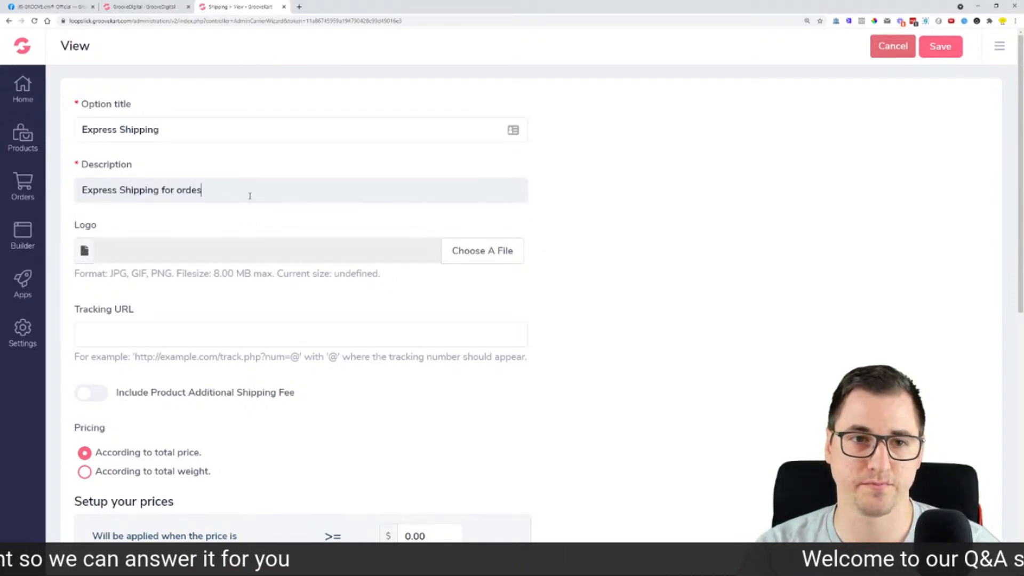
{"action": "type", "text": "s below 75$"}
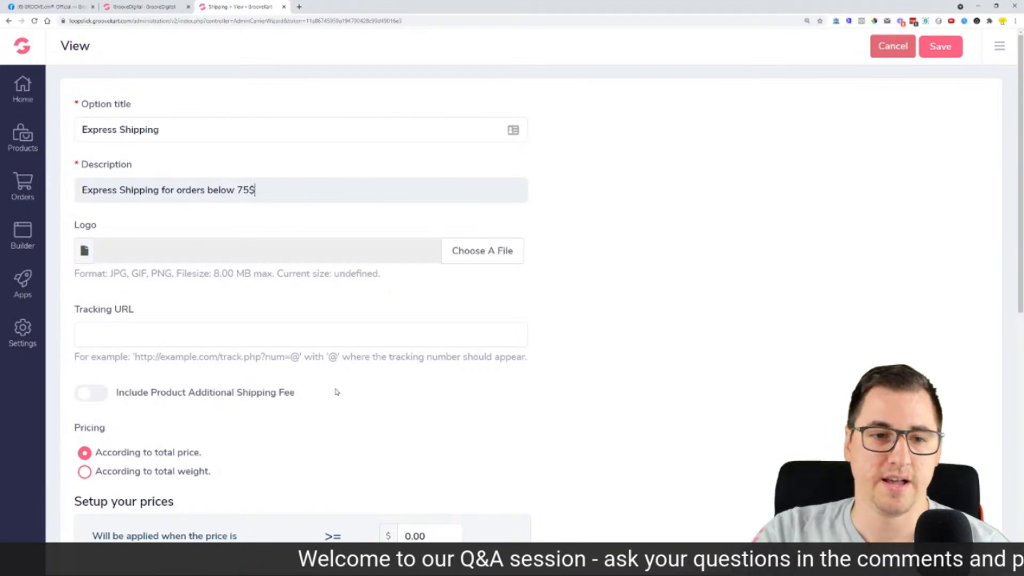
{"action": "scroll", "coordinate": [347, 374], "scroll_direction": "down", "scroll_amount": 2}
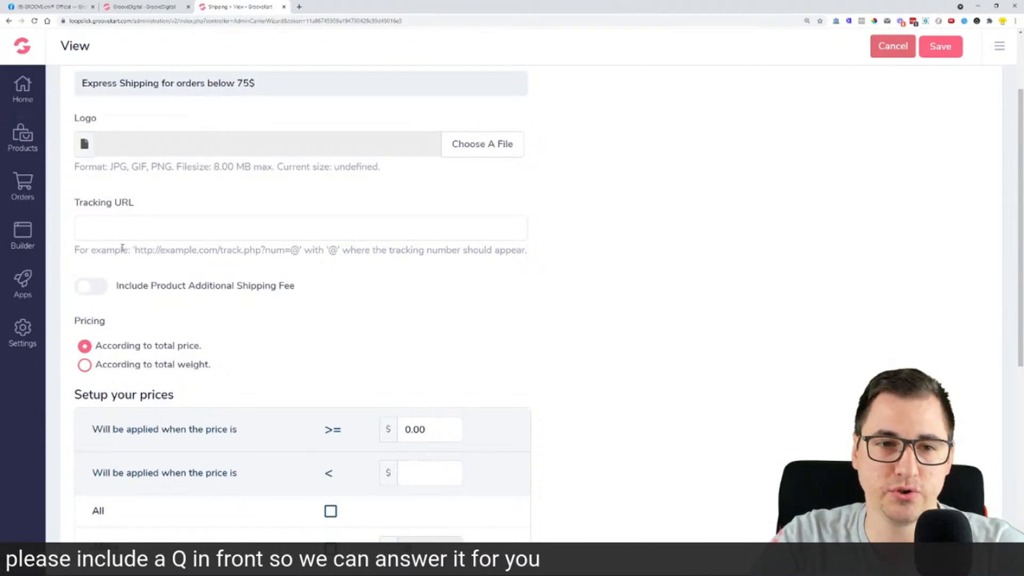
{"action": "left_click_drag", "start_coordinate": [138, 253], "coordinate": [302, 255]}
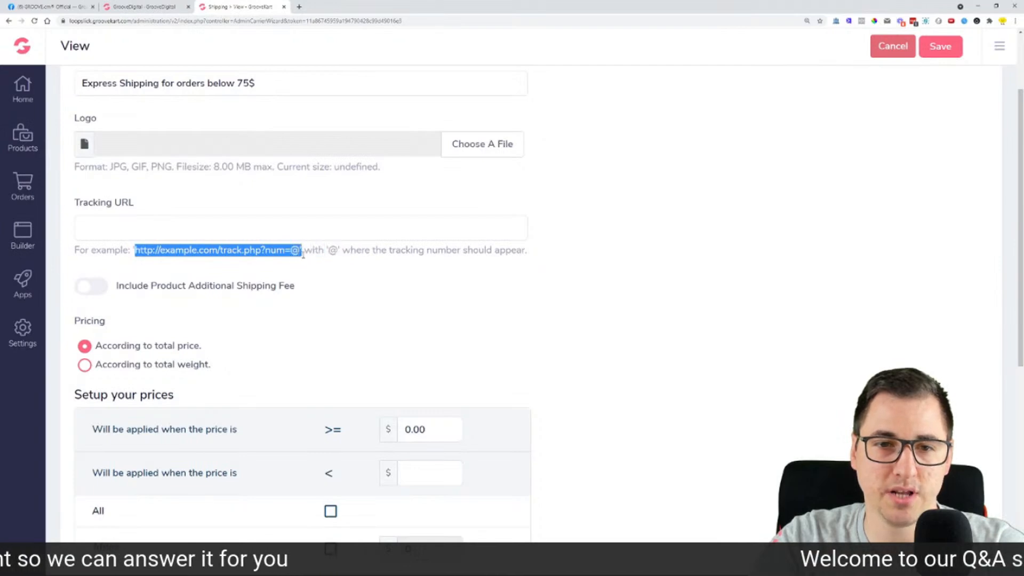
{"action": "double_click", "coordinate": [332, 250]}
{"action": "double_click", "coordinate": [295, 251]}
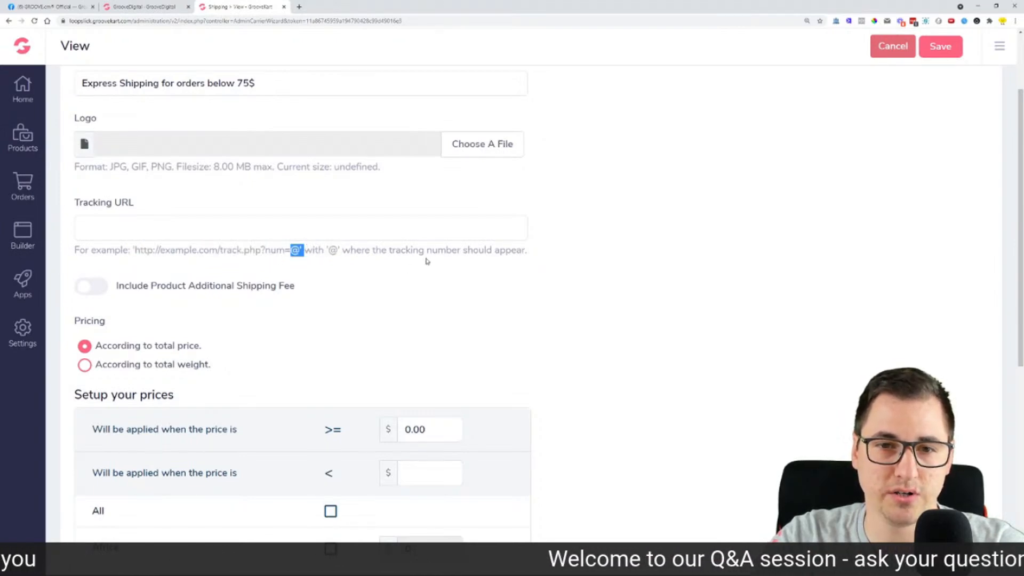
{"action": "left_click", "coordinate": [200, 224]}
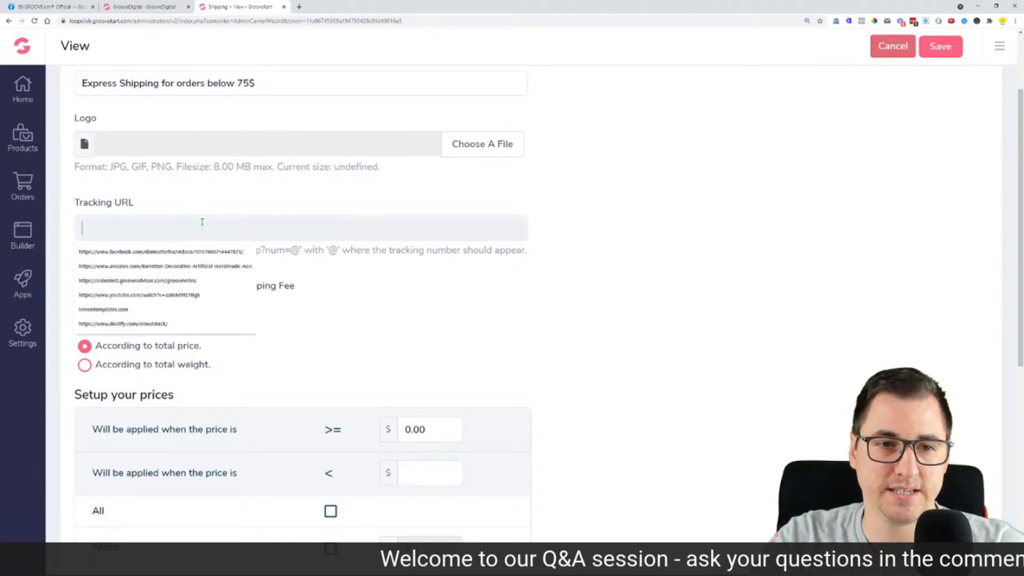
{"action": "left_click", "coordinate": [592, 254]}
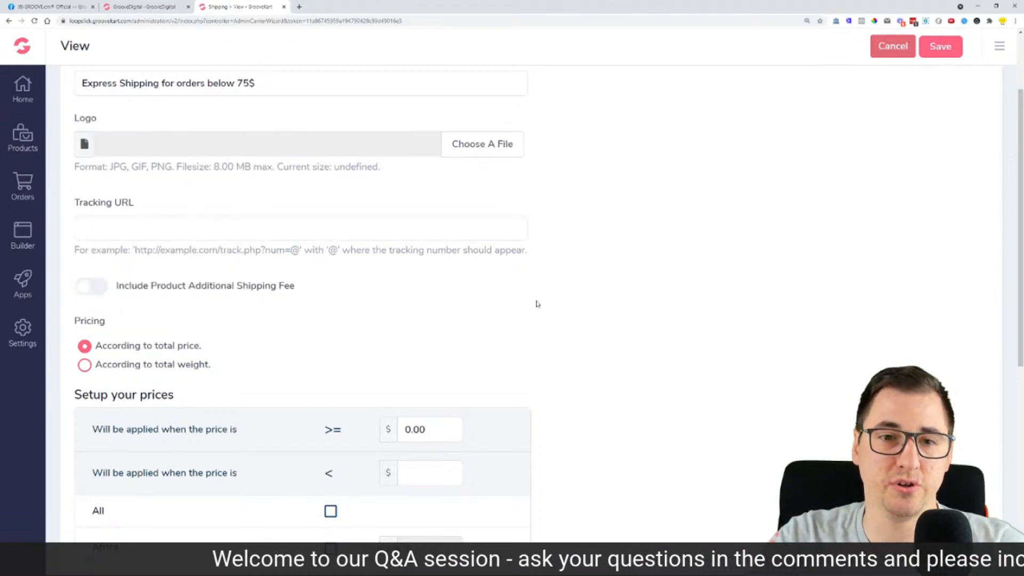
{"action": "scroll", "coordinate": [592, 251], "scroll_direction": "down", "scroll_amount": 2}
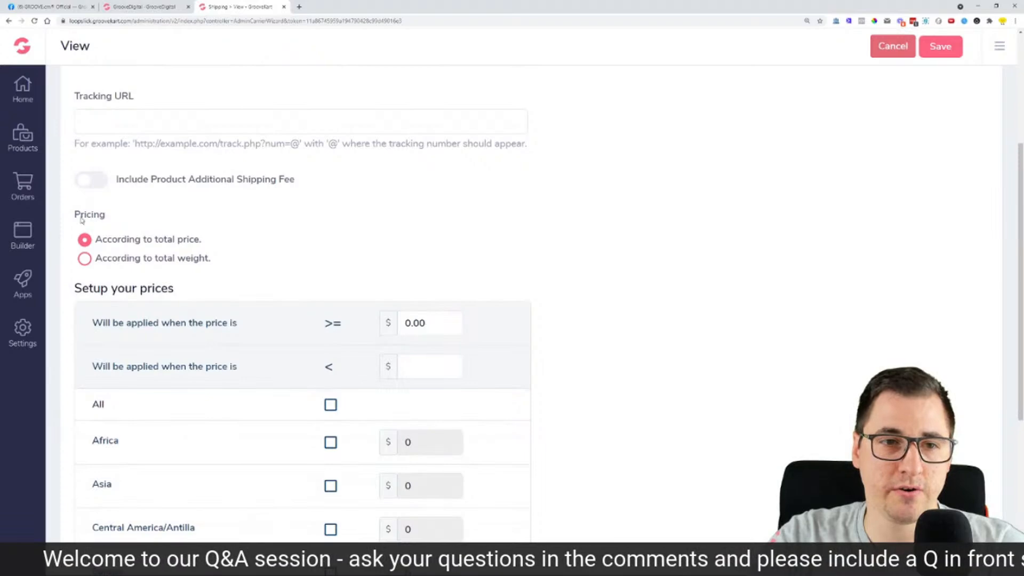
{"action": "scroll", "coordinate": [380, 266], "scroll_direction": "down", "scroll_amount": 1}
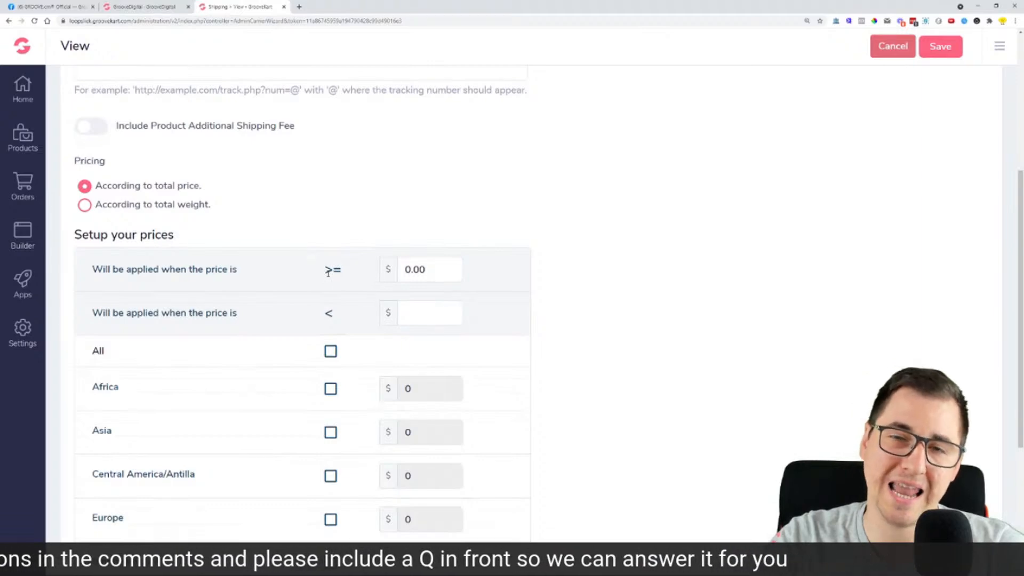
Step: Set the Express Shipping minimum order price to 74
{"action": "left_click_drag", "start_coordinate": [450, 275], "coordinate": [399, 276]}
{"action": "type", "text": "4"}
{"action": "key", "text": "BackSpace"}
{"action": "type", "text": "74"}
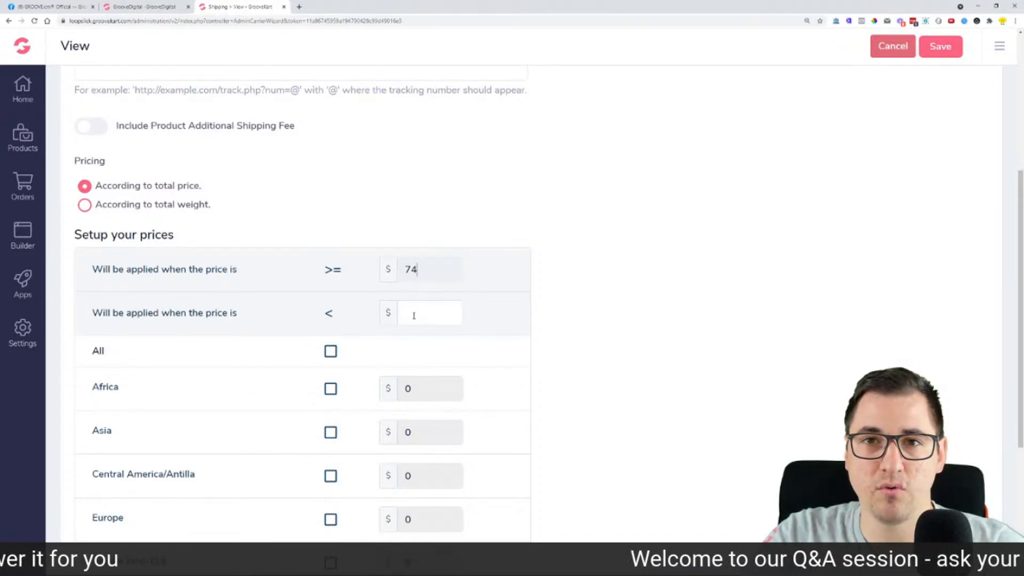
{"action": "left_click_drag", "start_coordinate": [428, 273], "coordinate": [388, 282]}
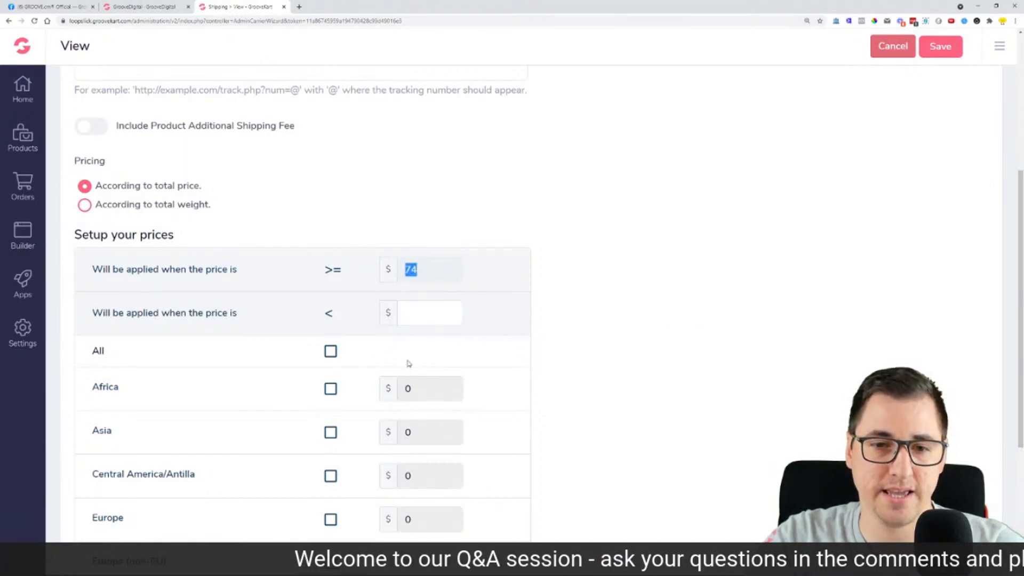
{"action": "left_click", "coordinate": [446, 388]}
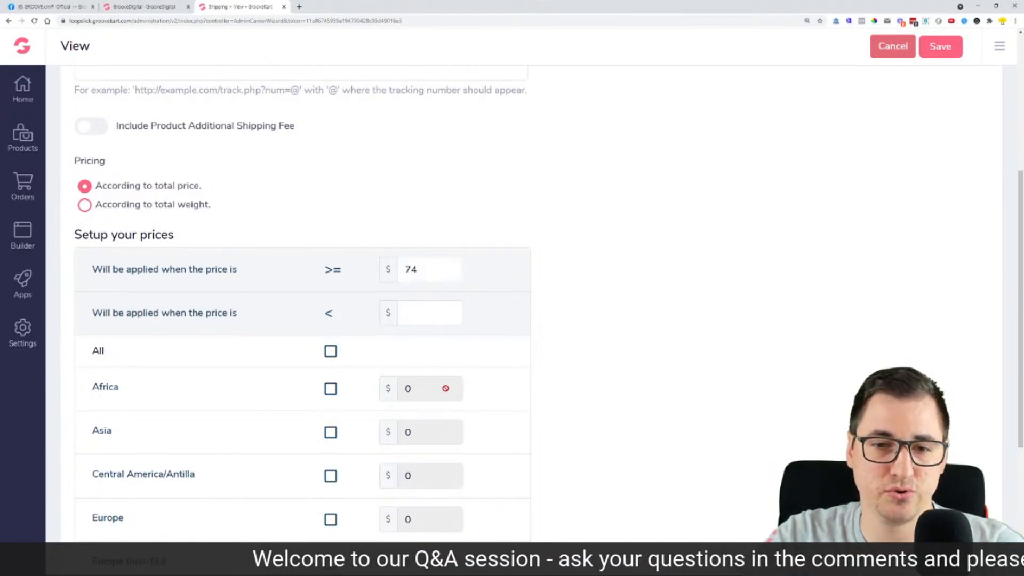
Step: Enable Express Shipping for all regions at a $15 price and save the method
{"action": "left_click", "coordinate": [335, 356]}
{"action": "scroll", "coordinate": [374, 347], "scroll_direction": "down", "scroll_amount": 2}
{"action": "left_click", "coordinate": [332, 258]}
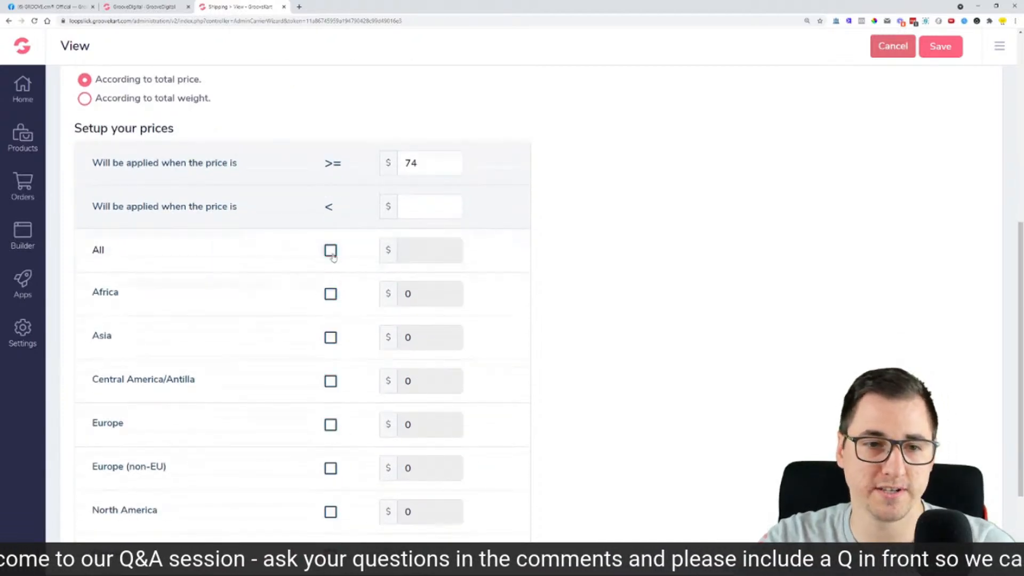
{"action": "scroll", "coordinate": [332, 258], "scroll_direction": "down", "scroll_amount": 1}
{"action": "left_click", "coordinate": [331, 286]}
{"action": "double_click", "coordinate": [417, 267]}
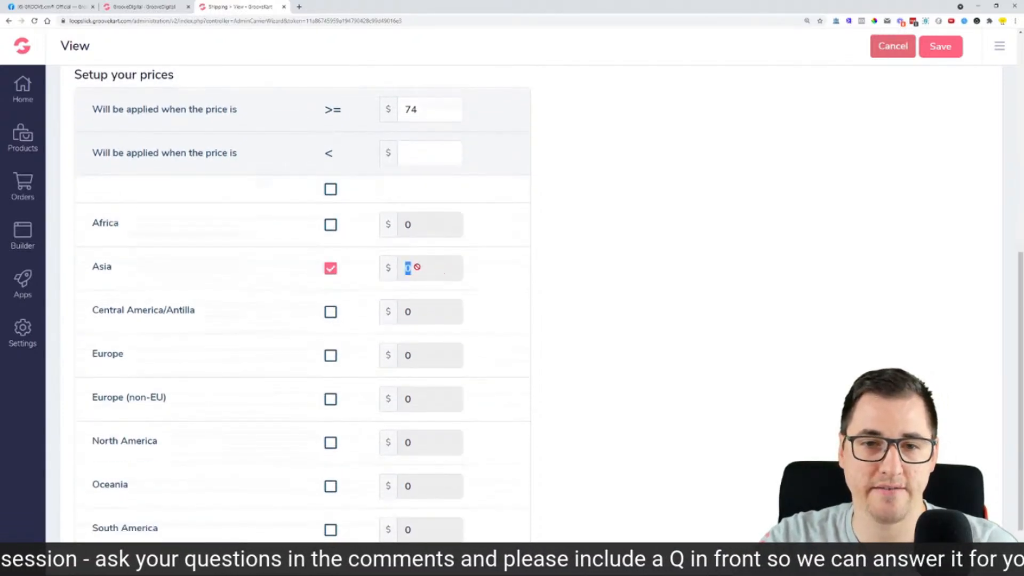
{"action": "left_click", "coordinate": [331, 192]}
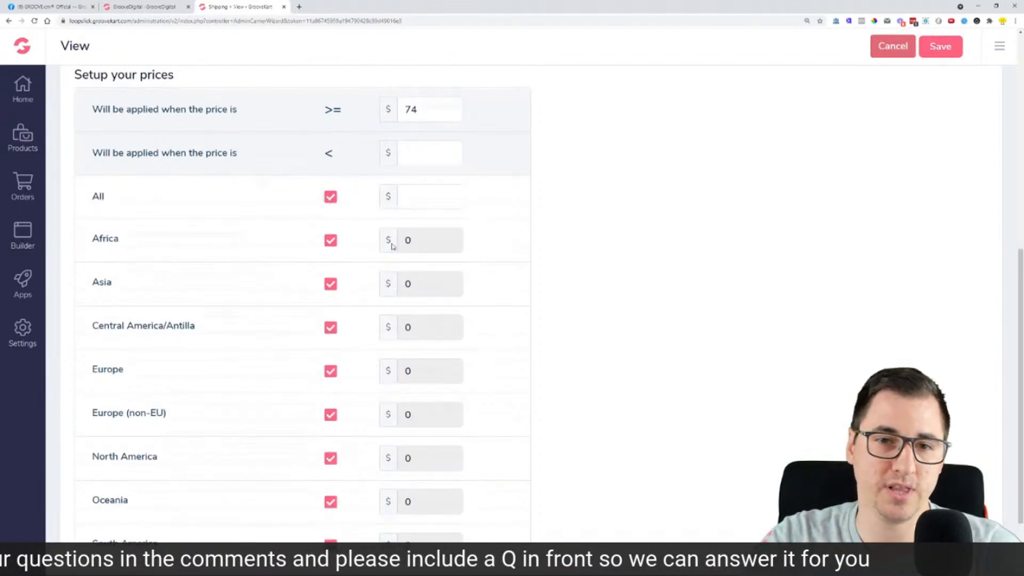
{"action": "left_click", "coordinate": [425, 193]}
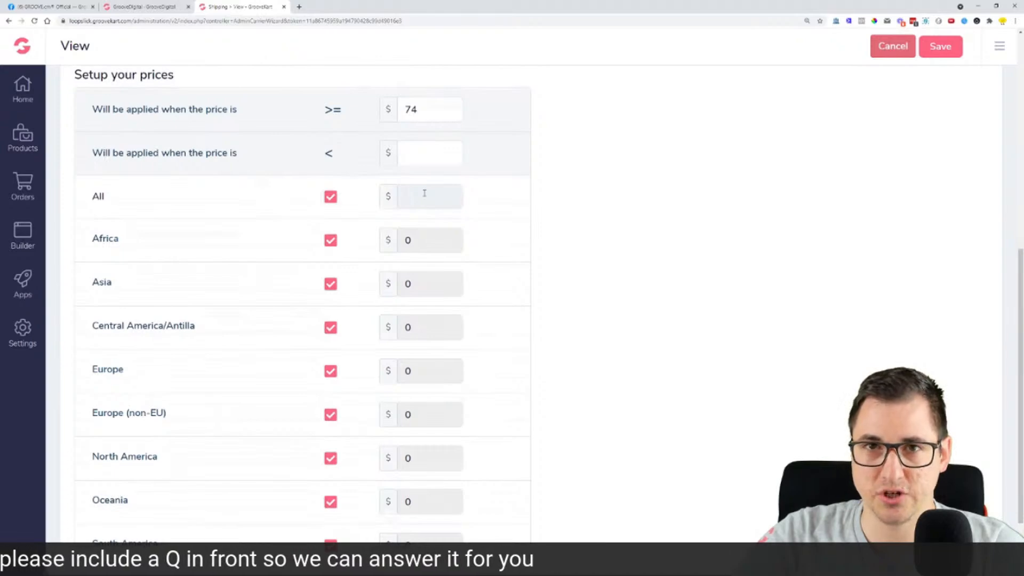
{"action": "type", "text": "15"}
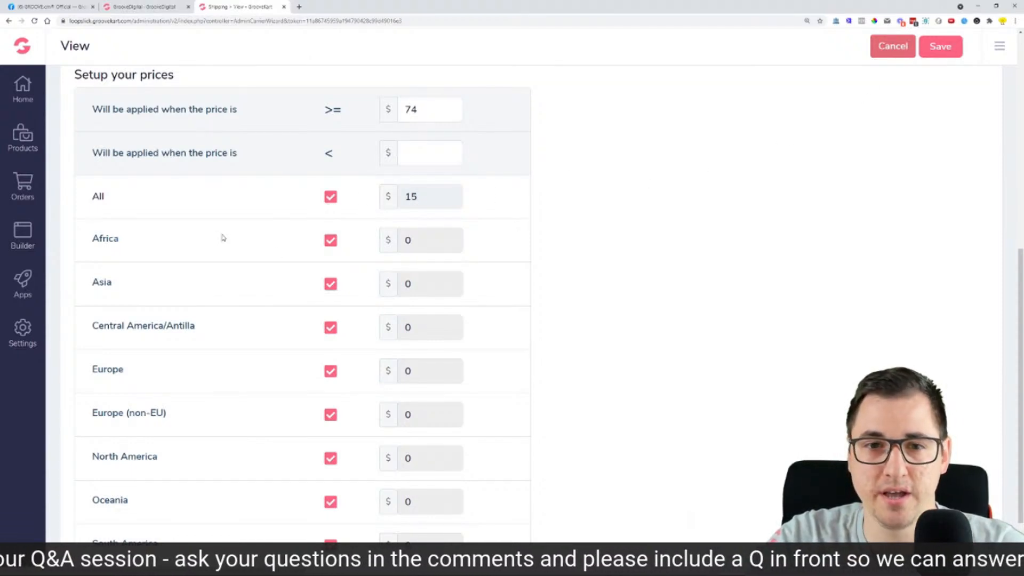
{"action": "scroll", "coordinate": [317, 245], "scroll_direction": "down", "scroll_amount": 2}
{"action": "scroll", "coordinate": [325, 329], "scroll_direction": "up", "scroll_amount": 5}
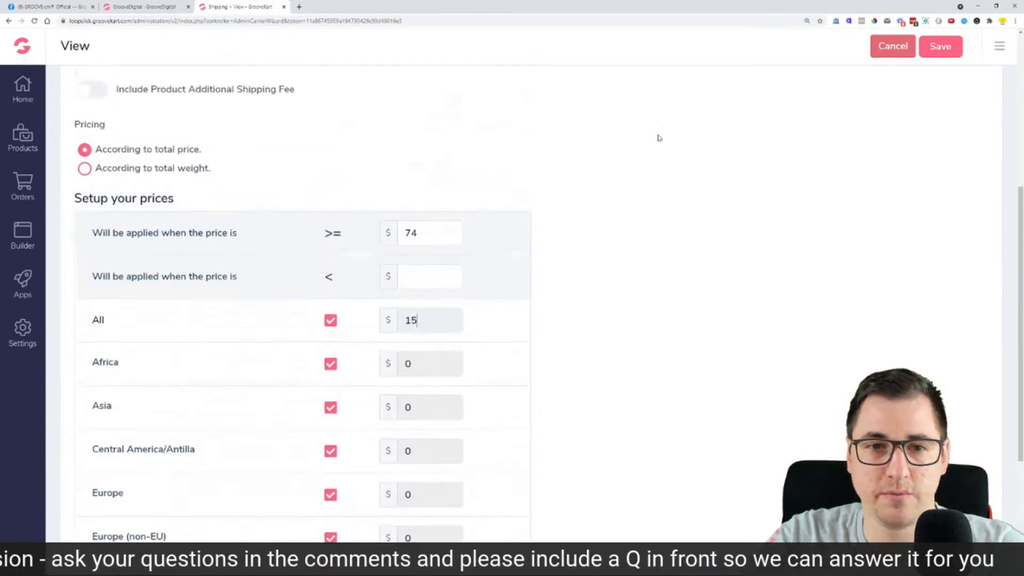
{"action": "left_click", "coordinate": [952, 52]}
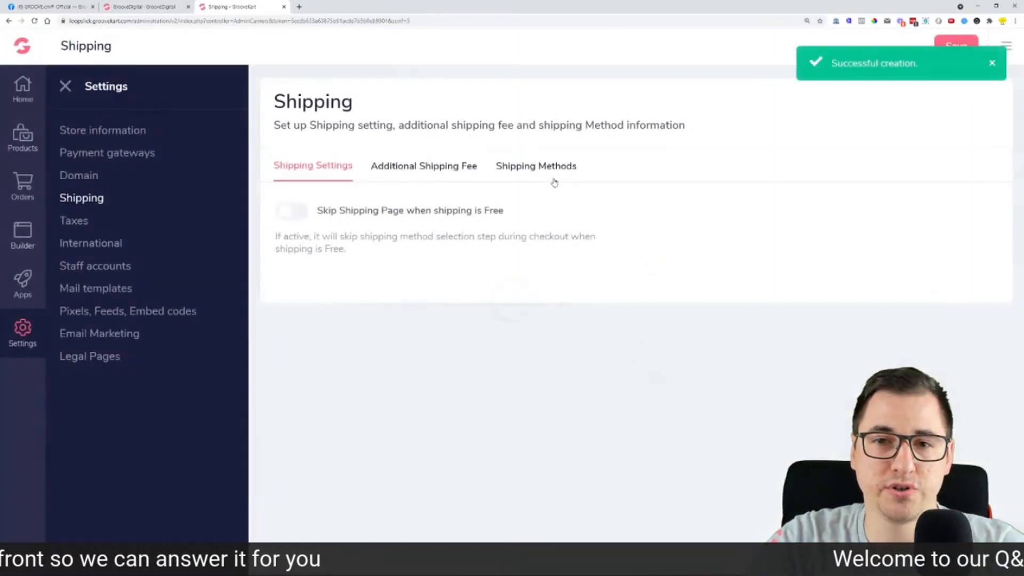
Step: Check the shipping methods list, then highlight the Facebook question about custom shipping rules
{"action": "left_click", "coordinate": [555, 183]}
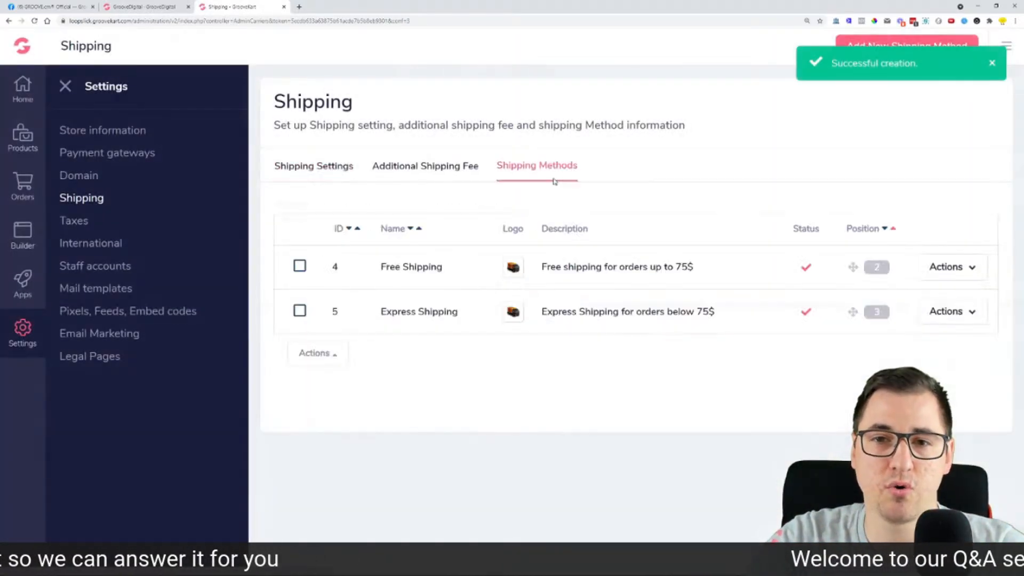
{"action": "left_click", "coordinate": [51, 7]}
{"action": "scroll", "coordinate": [302, 292], "scroll_direction": "down", "scroll_amount": 1}
{"action": "left_click", "coordinate": [302, 292]}
{"action": "left_click_drag", "start_coordinate": [320, 291], "coordinate": [210, 270]}
{"action": "left_click", "coordinate": [192, 271]}
{"action": "left_click_drag", "start_coordinate": [327, 224], "coordinate": [366, 225]}
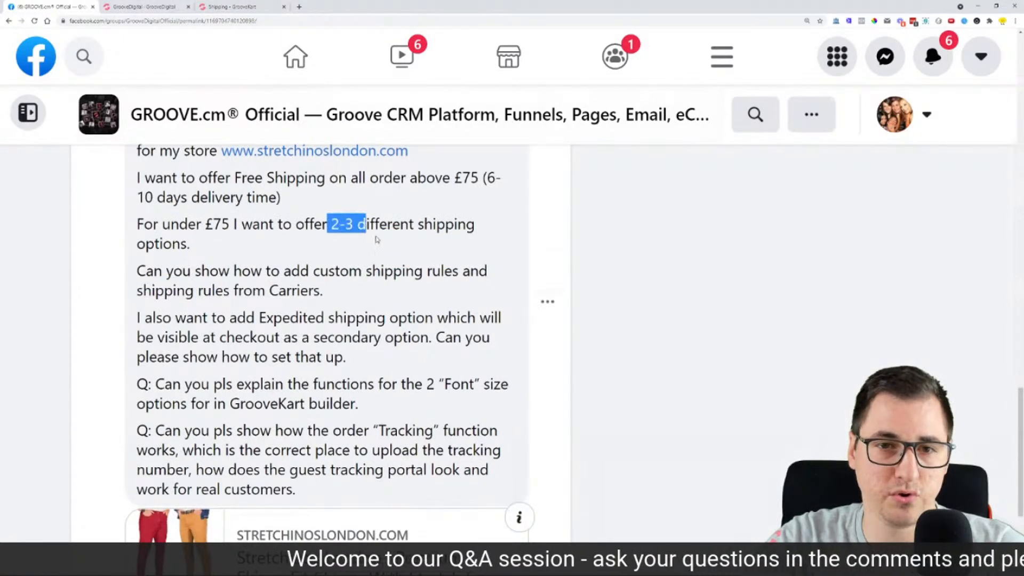
{"action": "left_click_drag", "start_coordinate": [210, 270], "coordinate": [368, 318]}
{"action": "left_click", "coordinate": [375, 300]}
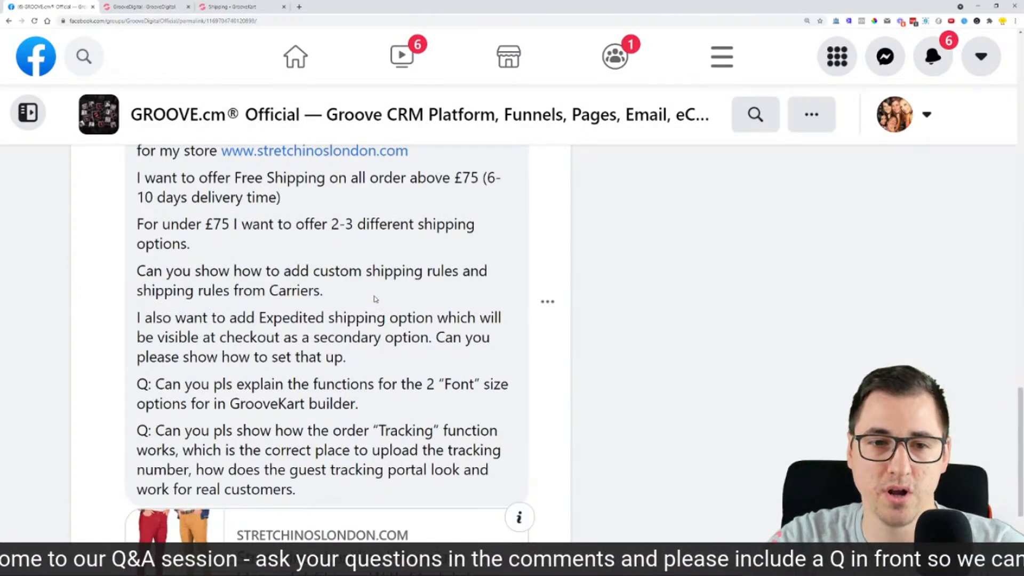
{"action": "left_click", "coordinate": [229, 8]}
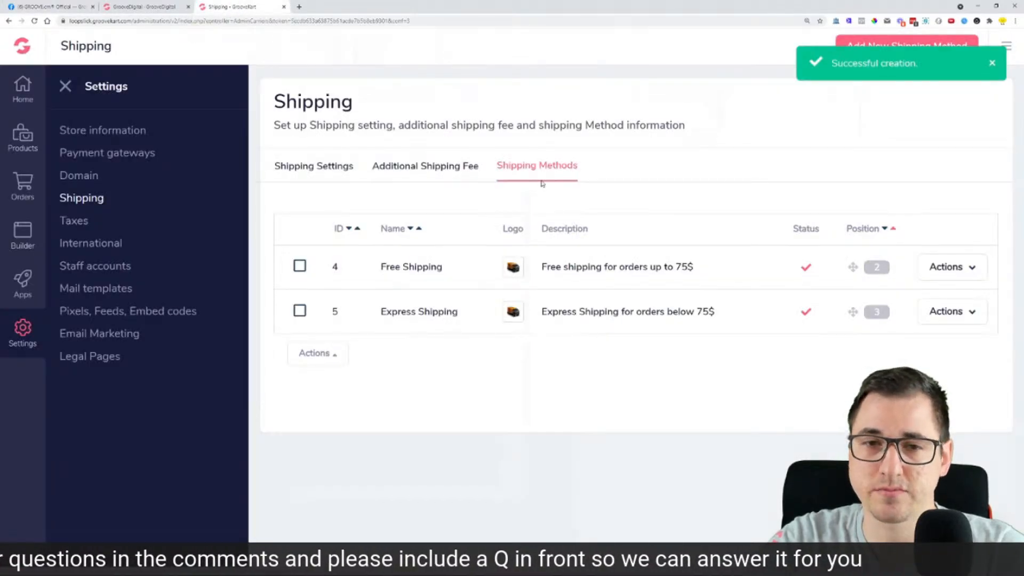
Step: Review the Additional Shipping Fee options, leaving single-quantity additional shipping off
{"action": "left_click", "coordinate": [444, 171]}
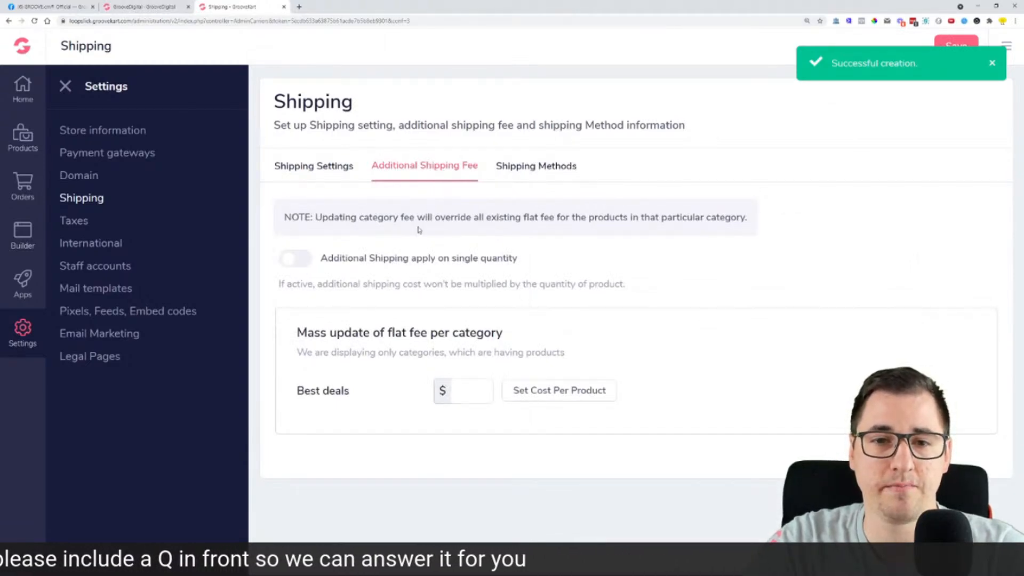
{"action": "left_click", "coordinate": [480, 387]}
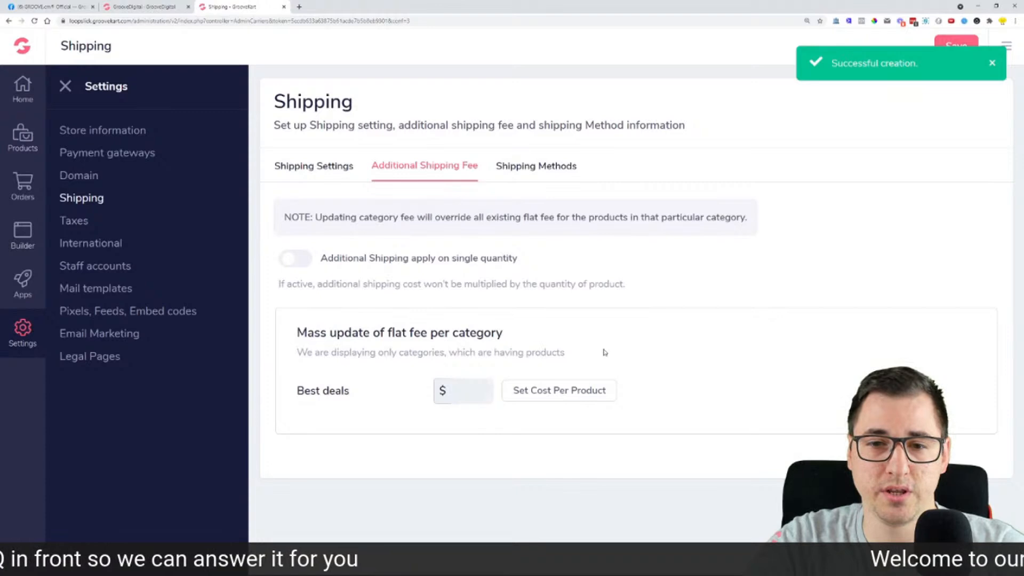
{"action": "left_click_drag", "start_coordinate": [394, 332], "coordinate": [531, 310]}
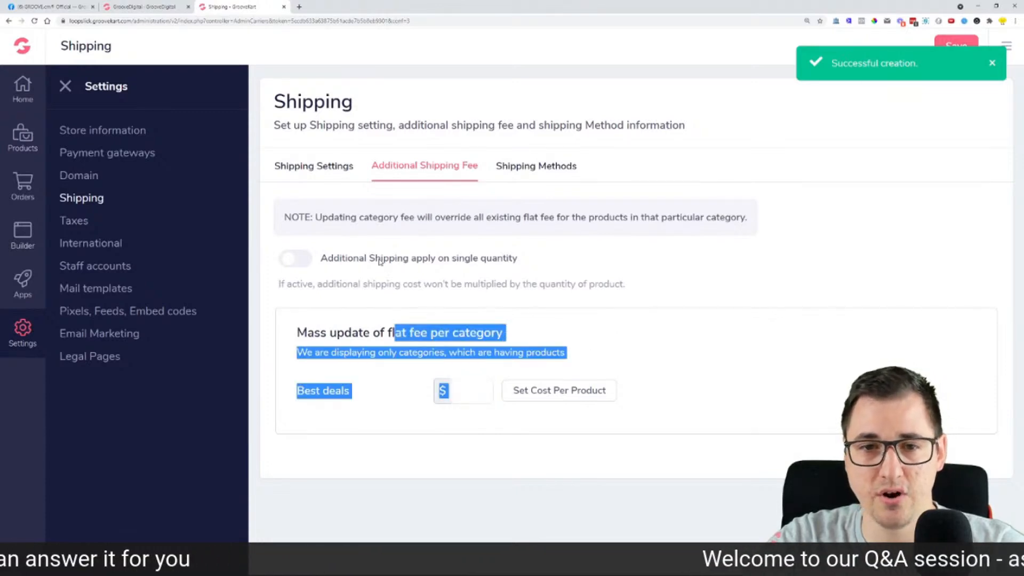
{"action": "left_click", "coordinate": [312, 260]}
{"action": "left_click", "coordinate": [311, 260]}
{"action": "left_click", "coordinate": [640, 299]}
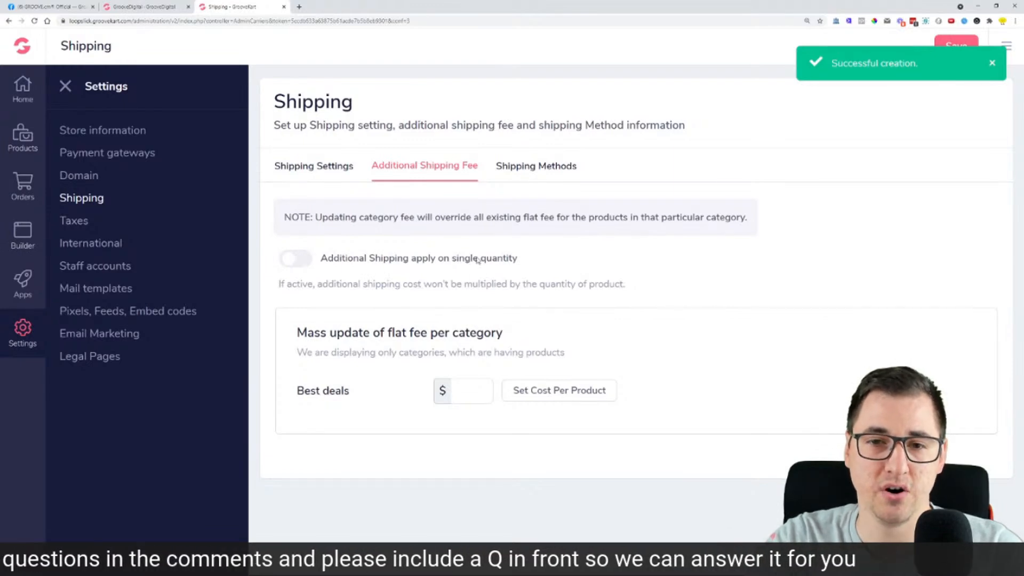
Step: Return to the store's shipping methods and open the International Settings page
{"action": "left_click", "coordinate": [134, 4]}
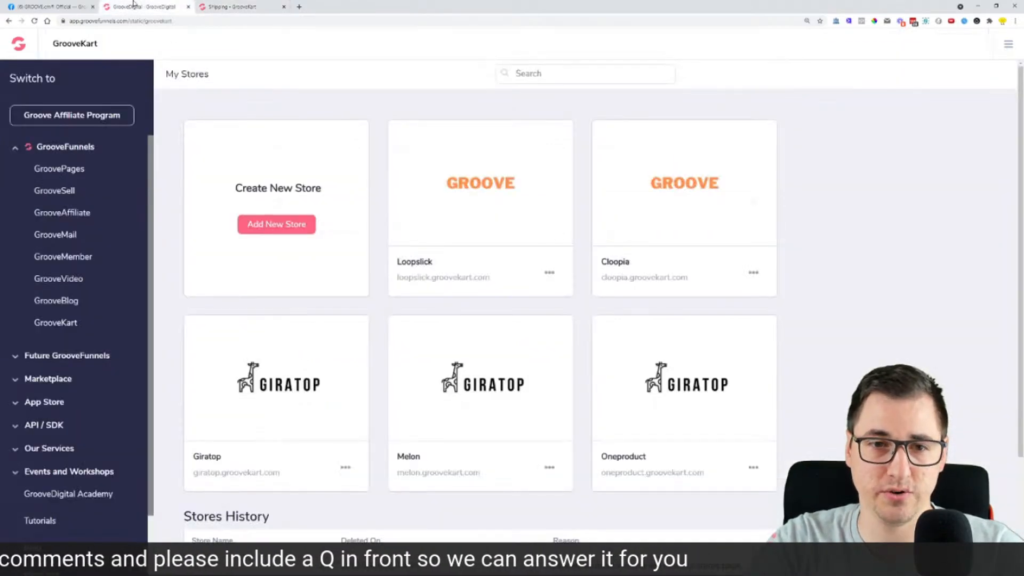
{"action": "left_click", "coordinate": [240, 7]}
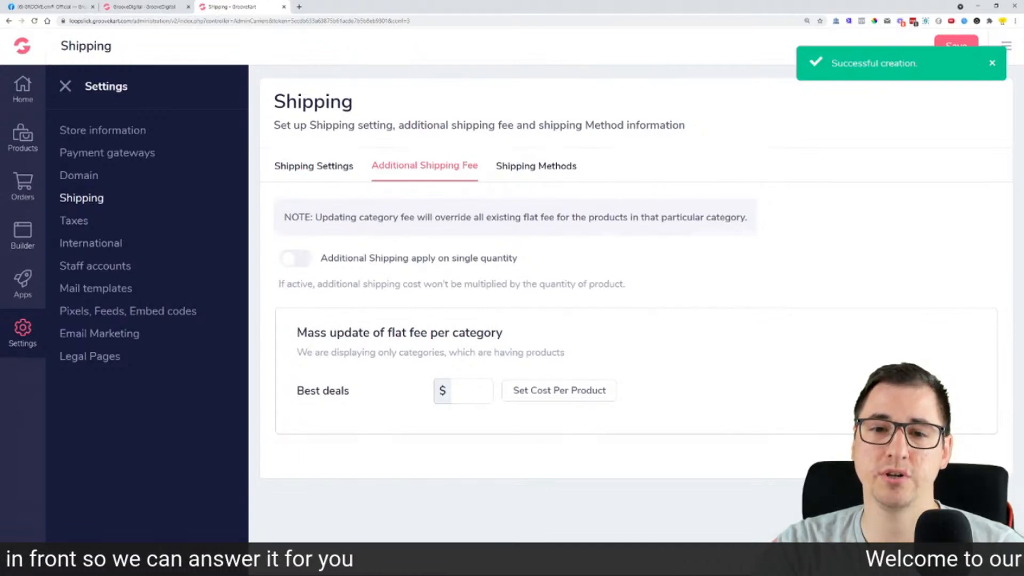
{"action": "left_click", "coordinate": [991, 67]}
{"action": "left_click", "coordinate": [553, 167]}
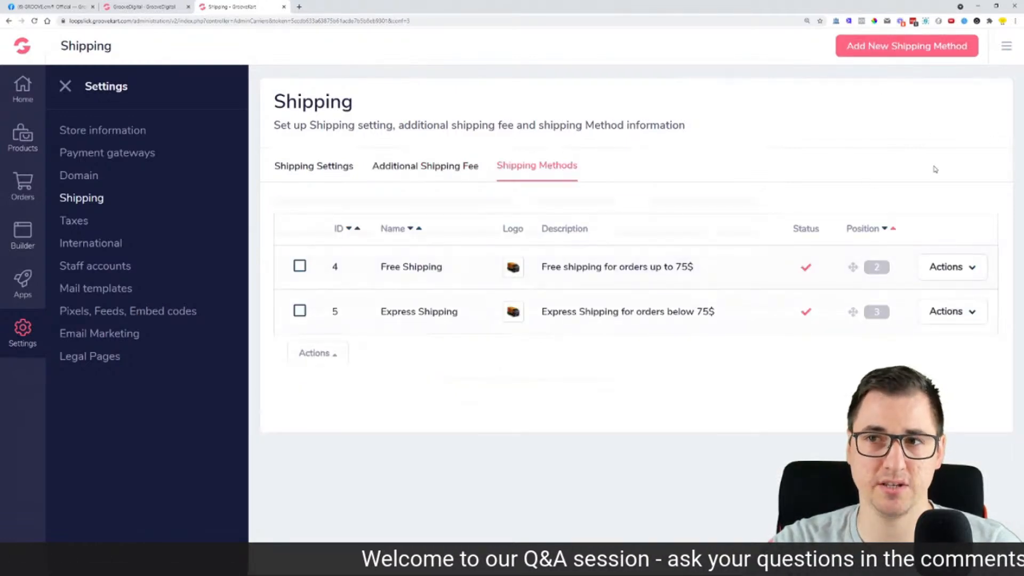
{"action": "left_click", "coordinate": [103, 245]}
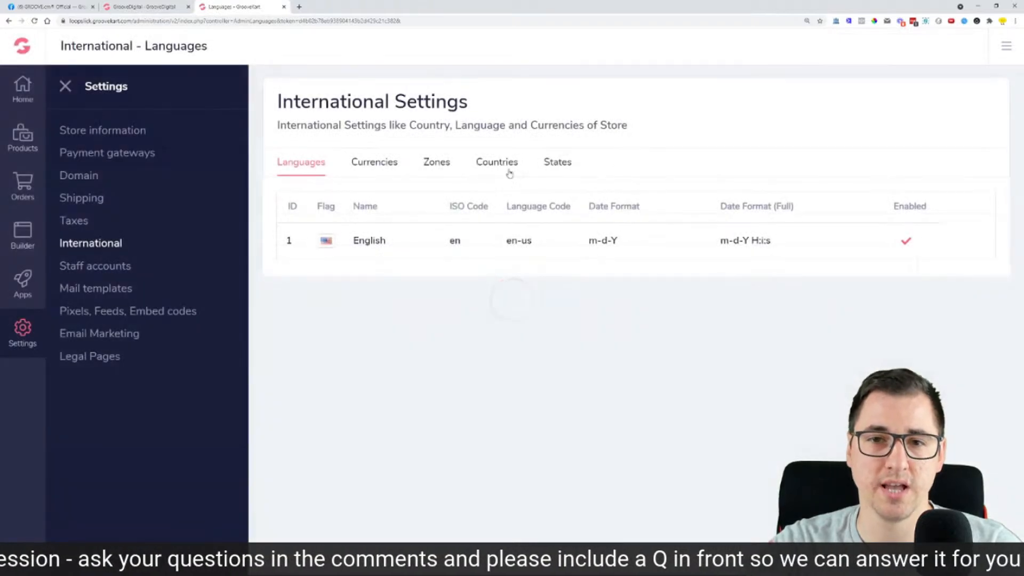
{"action": "left_click", "coordinate": [436, 161]}
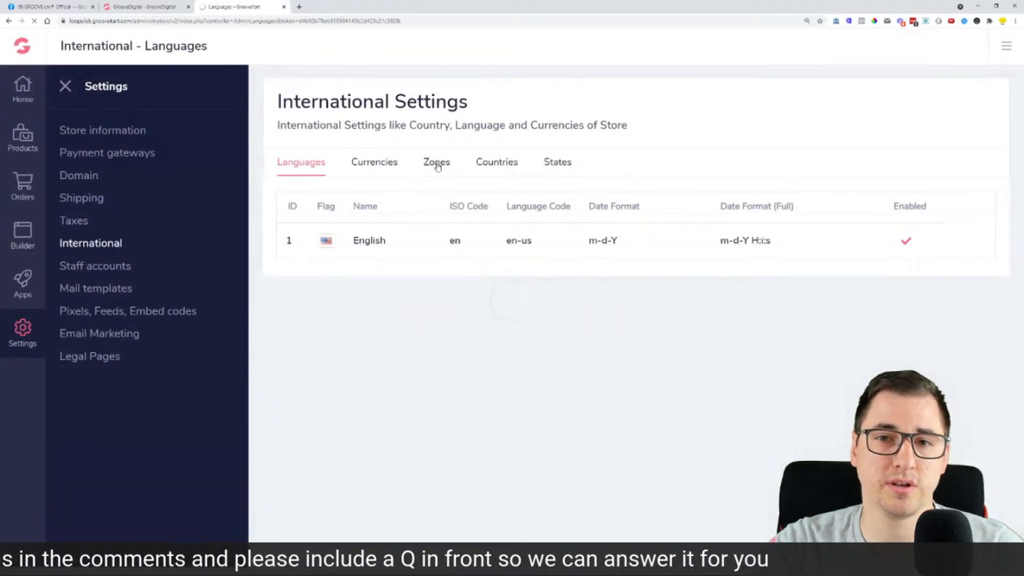
Step: Scroll through the International Settings shipping zones list to review it
{"action": "scroll", "coordinate": [501, 272], "scroll_direction": "down", "scroll_amount": 1}
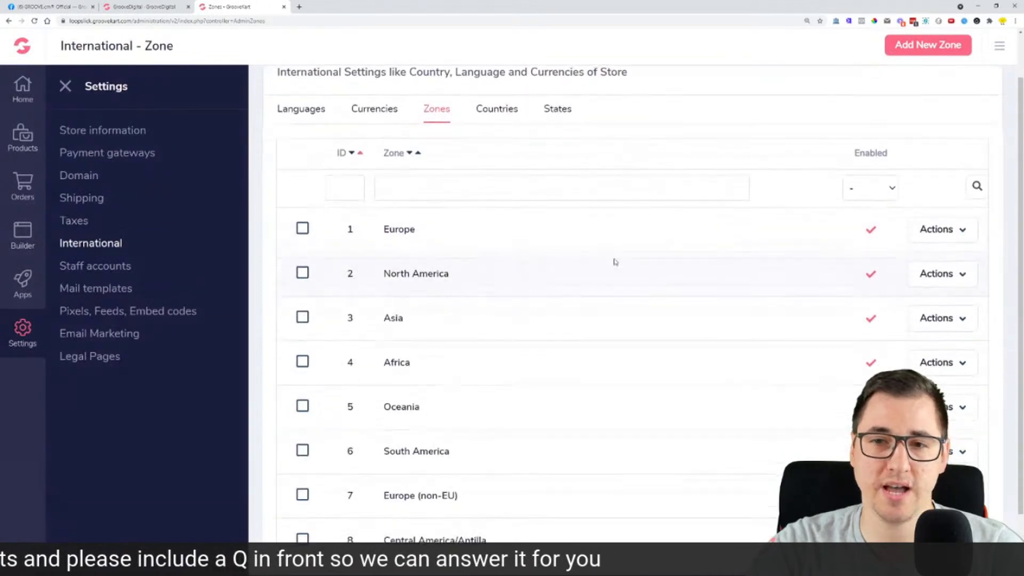
{"action": "scroll", "coordinate": [411, 245], "scroll_direction": "down", "scroll_amount": 1}
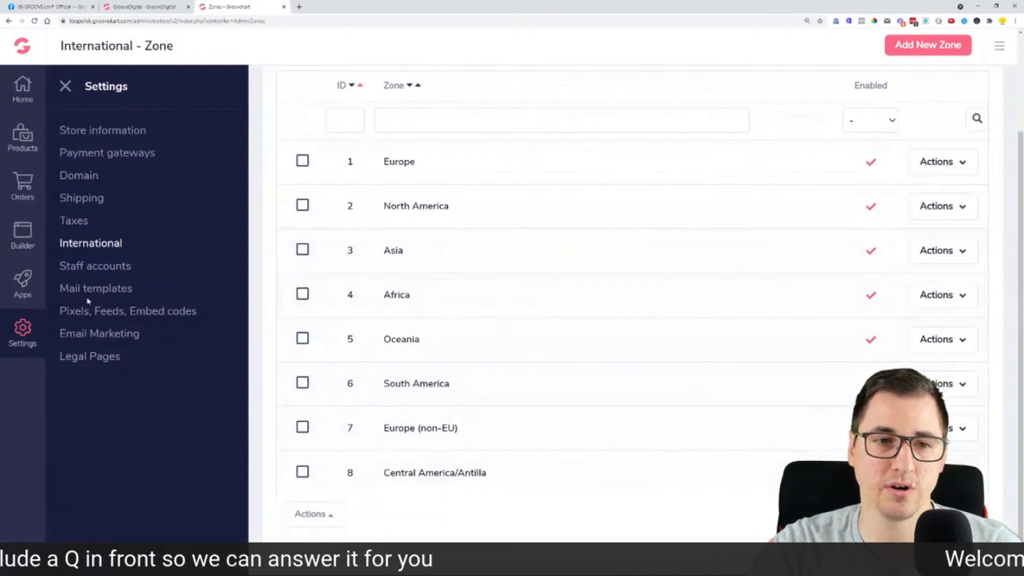
{"action": "scroll", "coordinate": [91, 291], "scroll_direction": "up", "scroll_amount": 2}
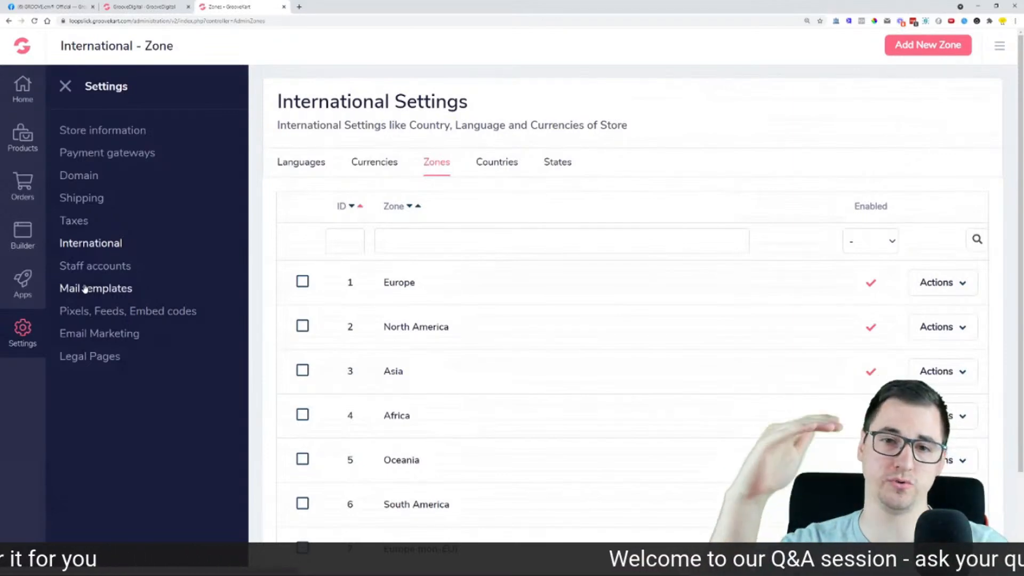
{"action": "scroll", "coordinate": [427, 176], "scroll_direction": "down", "scroll_amount": 1}
{"action": "scroll", "coordinate": [391, 153], "scroll_direction": "up", "scroll_amount": 1}
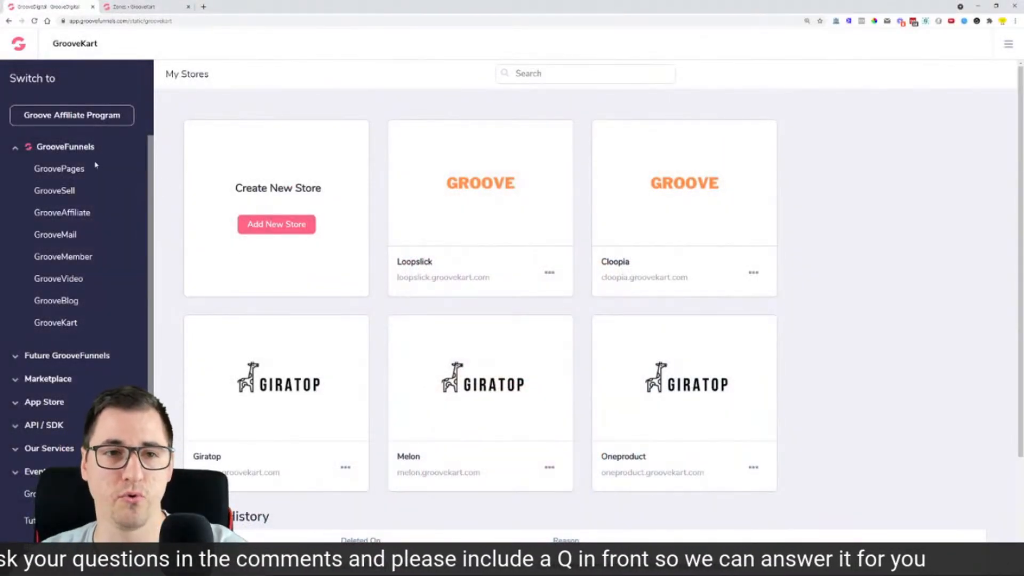
Step: Open GroovePages in a new tab and launch the Testing site's Home page in the editor
{"action": "middle_click", "coordinate": [84, 169]}
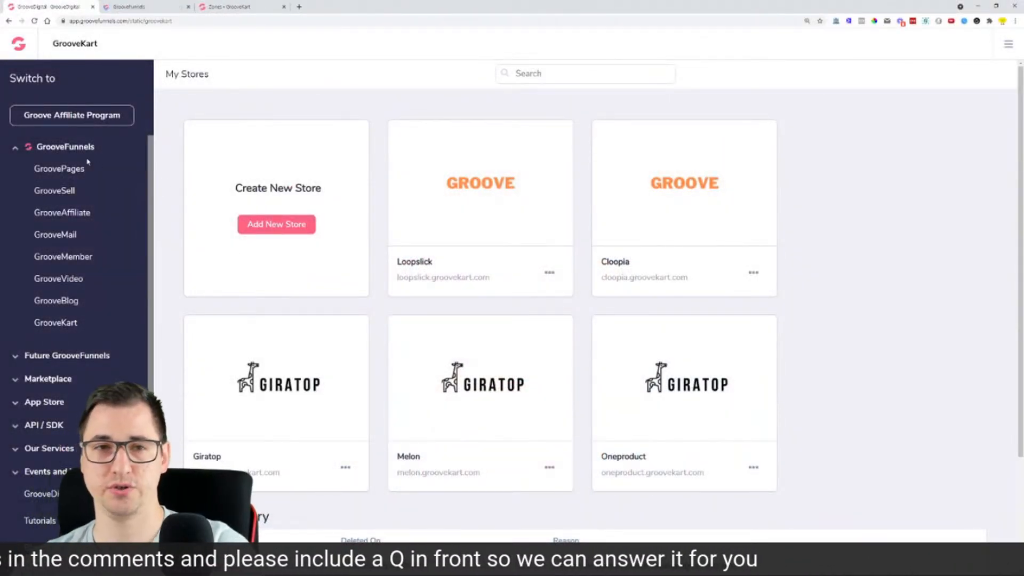
{"action": "left_click", "coordinate": [158, 5]}
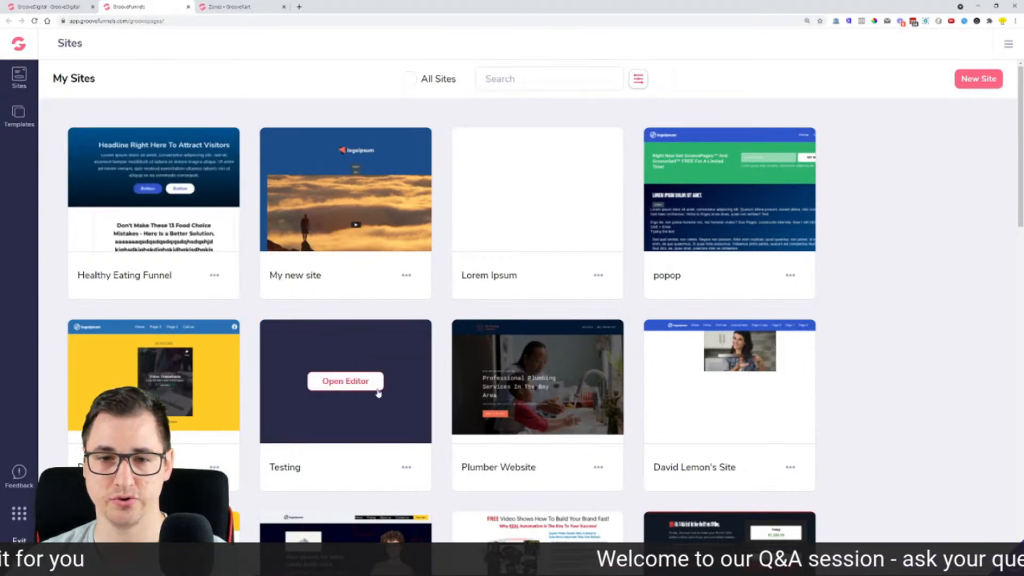
{"action": "left_click", "coordinate": [362, 376]}
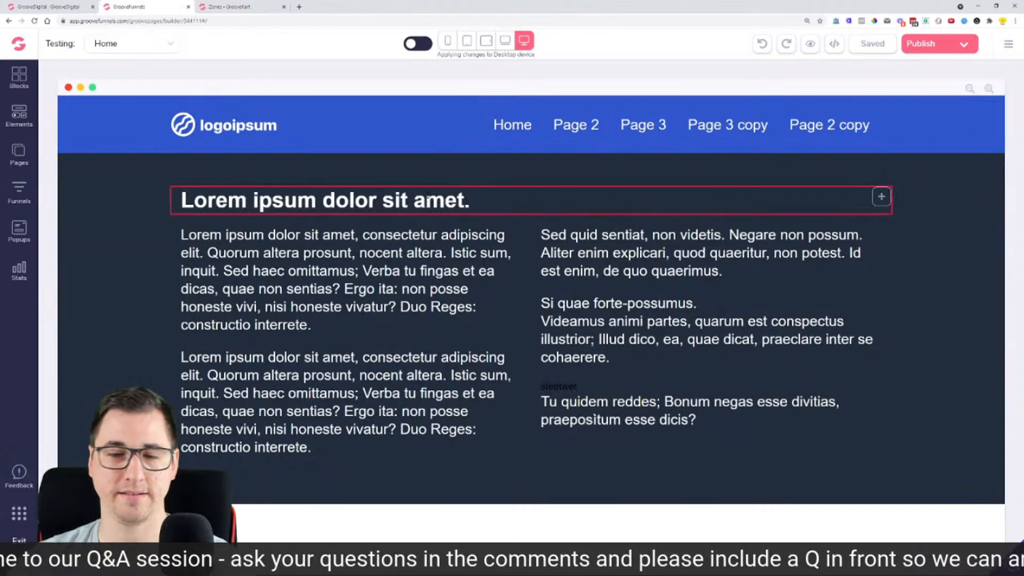
{"action": "left_click", "coordinate": [24, 152]}
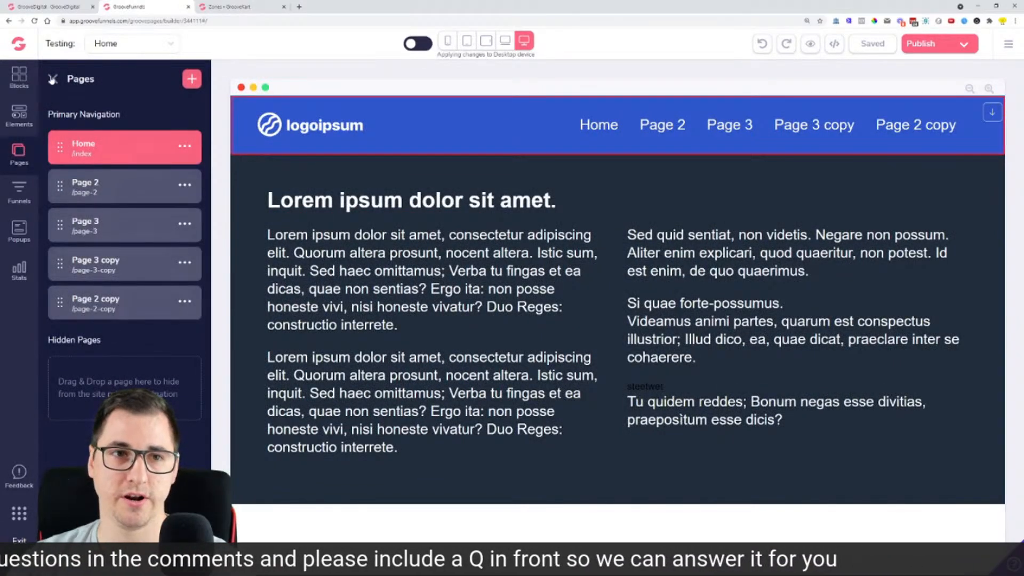
{"action": "left_click", "coordinate": [52, 79]}
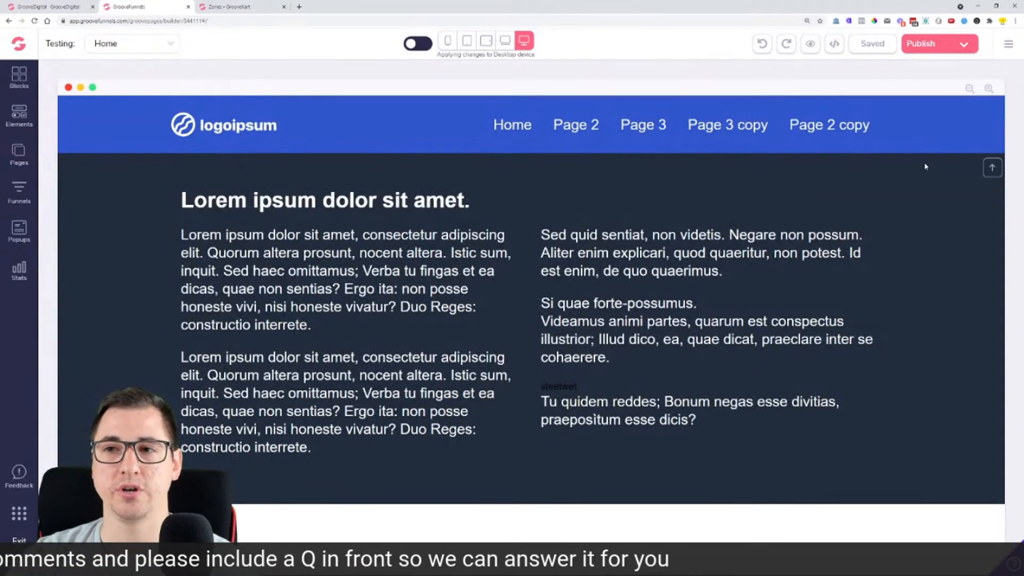
{"action": "left_click", "coordinate": [1008, 47]}
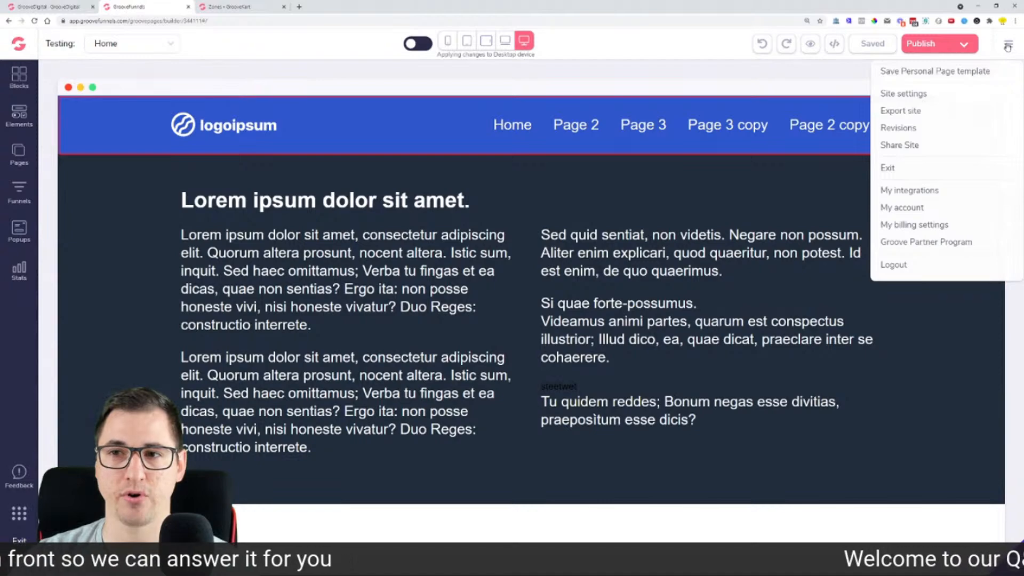
{"action": "left_click", "coordinate": [898, 146]}
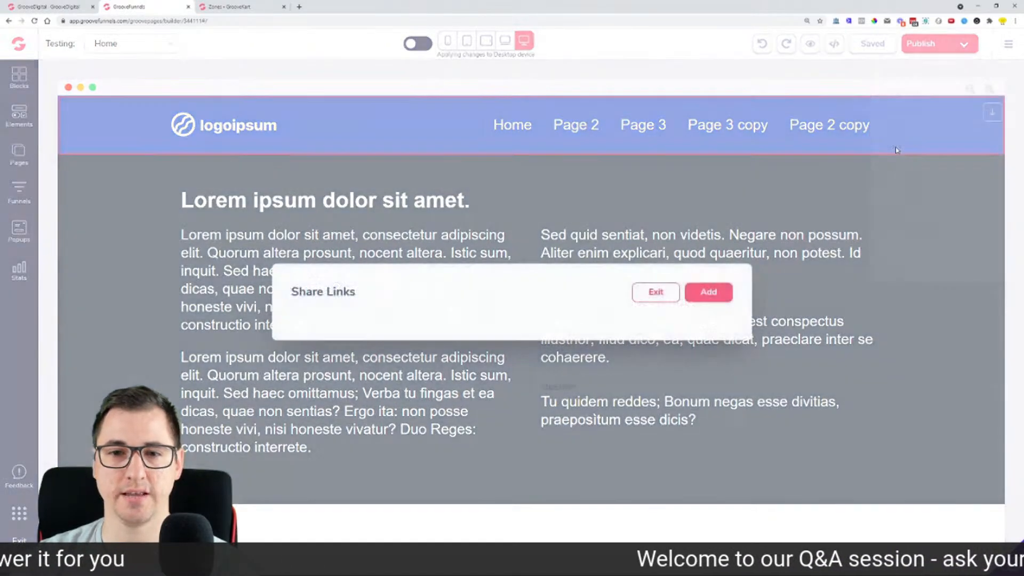
{"action": "left_click", "coordinate": [709, 293]}
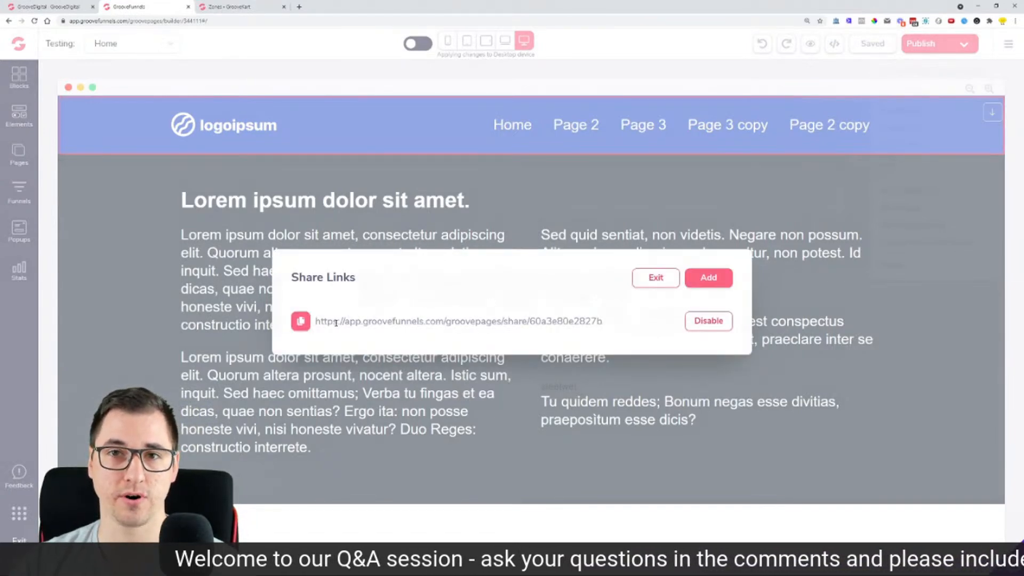
{"action": "left_click_drag", "start_coordinate": [609, 320], "coordinate": [315, 321]}
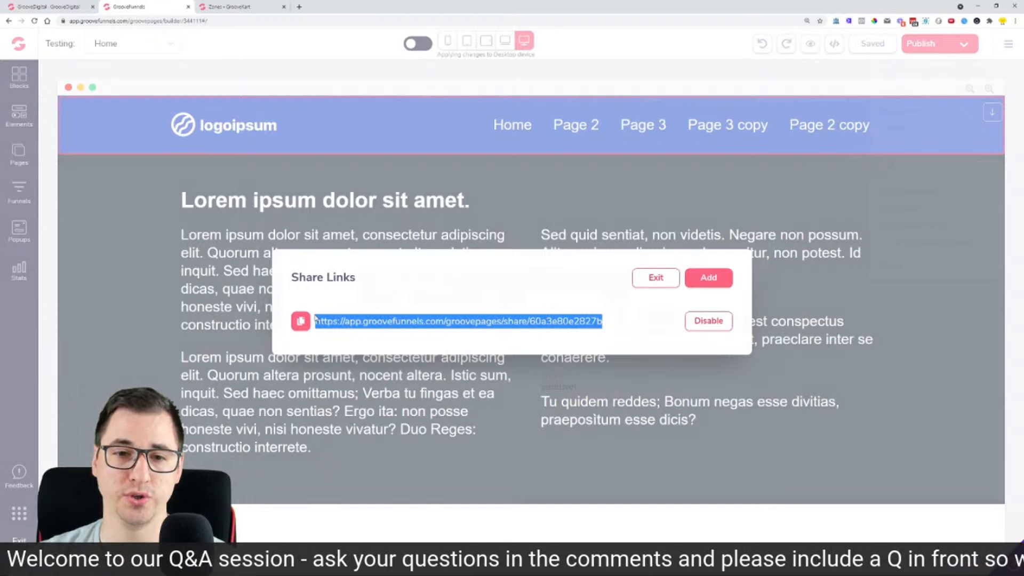
{"action": "right_click", "coordinate": [321, 325]}
{"action": "left_click", "coordinate": [356, 332]}
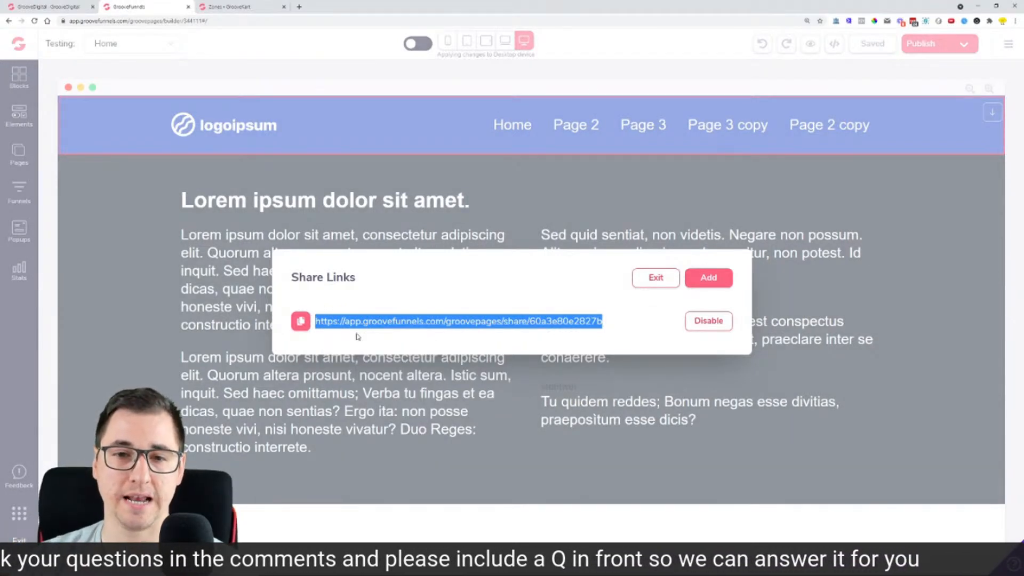
{"action": "right_click", "coordinate": [373, 319]}
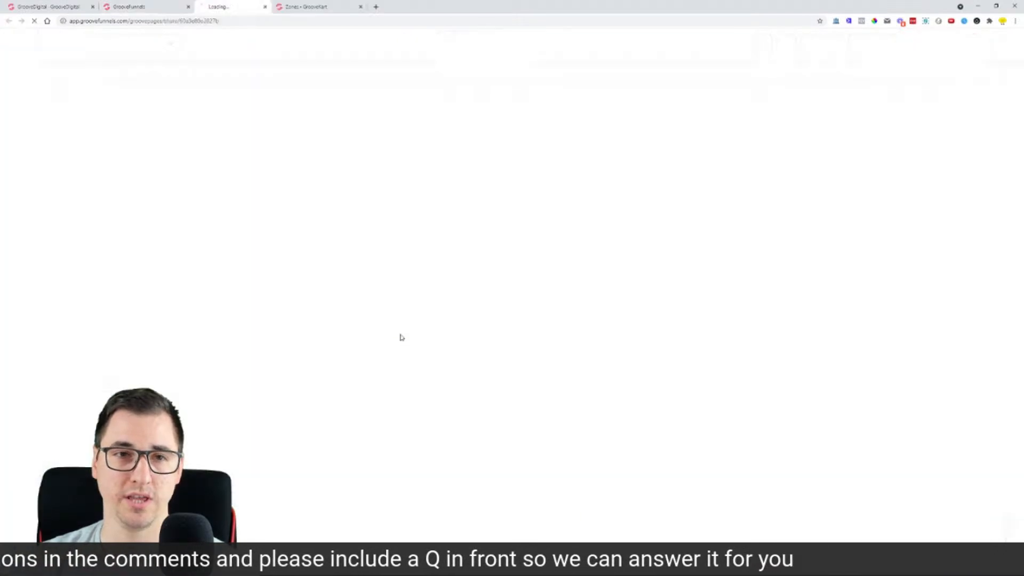
{"action": "left_click", "coordinate": [384, 340]}
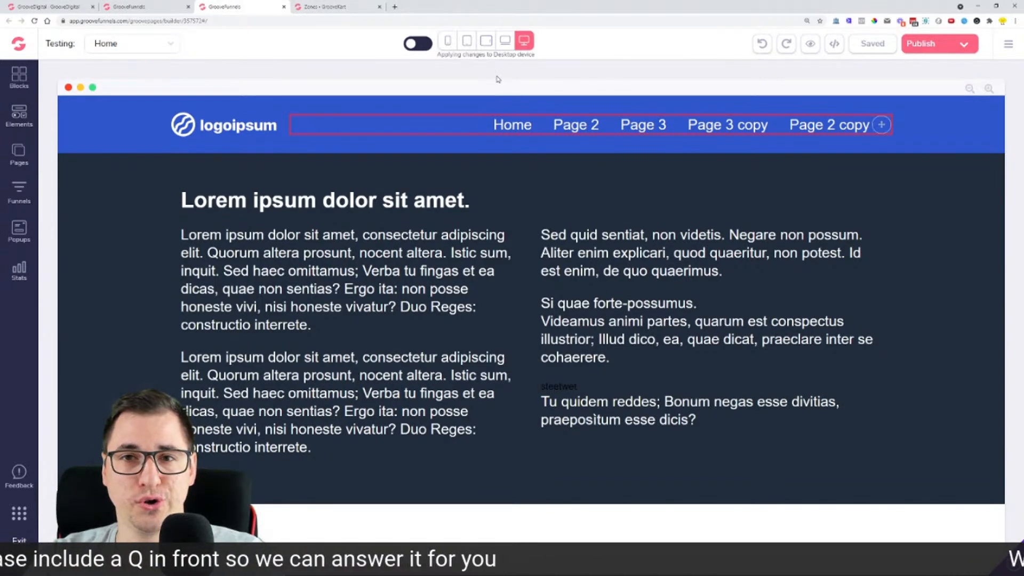
Step: Load the copied GrooveFunnels share link in a new Chrome incognito window
{"action": "left_click", "coordinate": [1014, 21]}
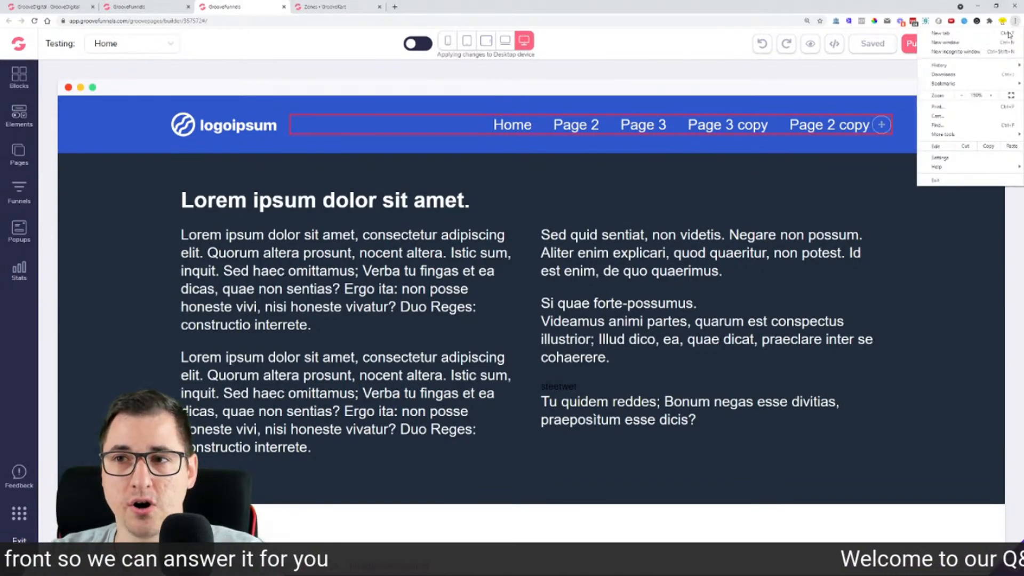
{"action": "left_click", "coordinate": [947, 57]}
{"action": "right_click", "coordinate": [374, 21]}
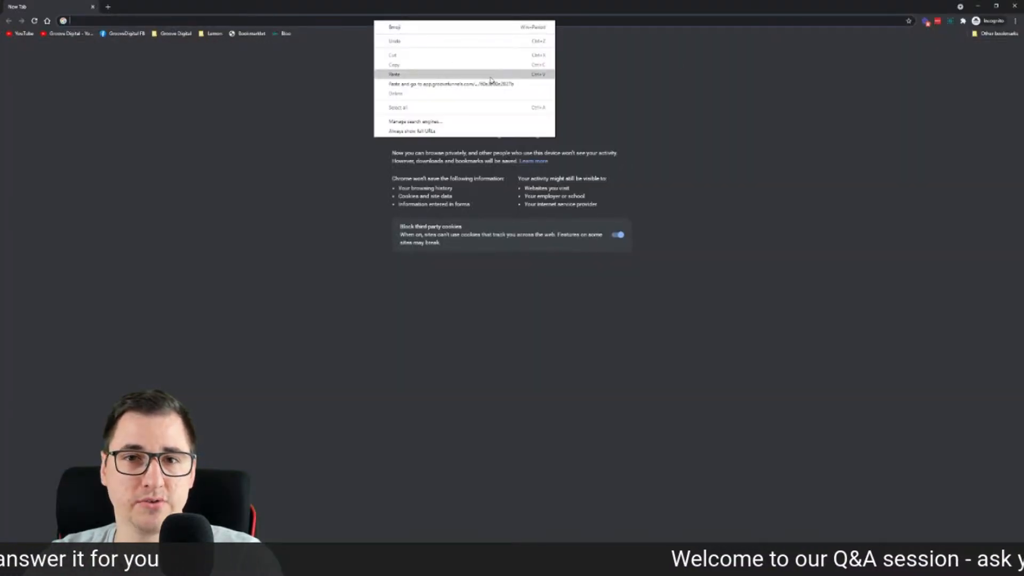
{"action": "left_click", "coordinate": [490, 84]}
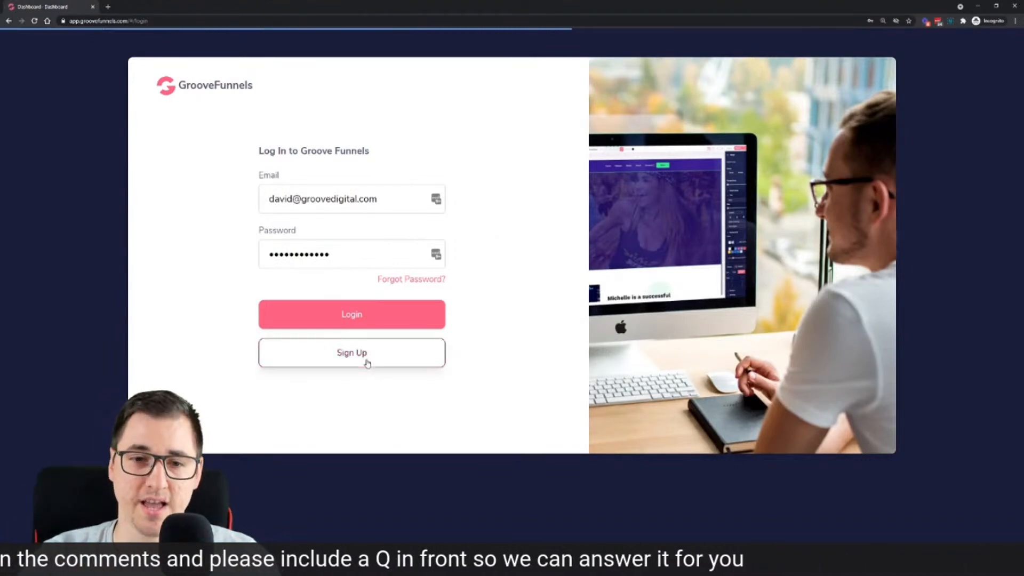
{"action": "left_click", "coordinate": [367, 361]}
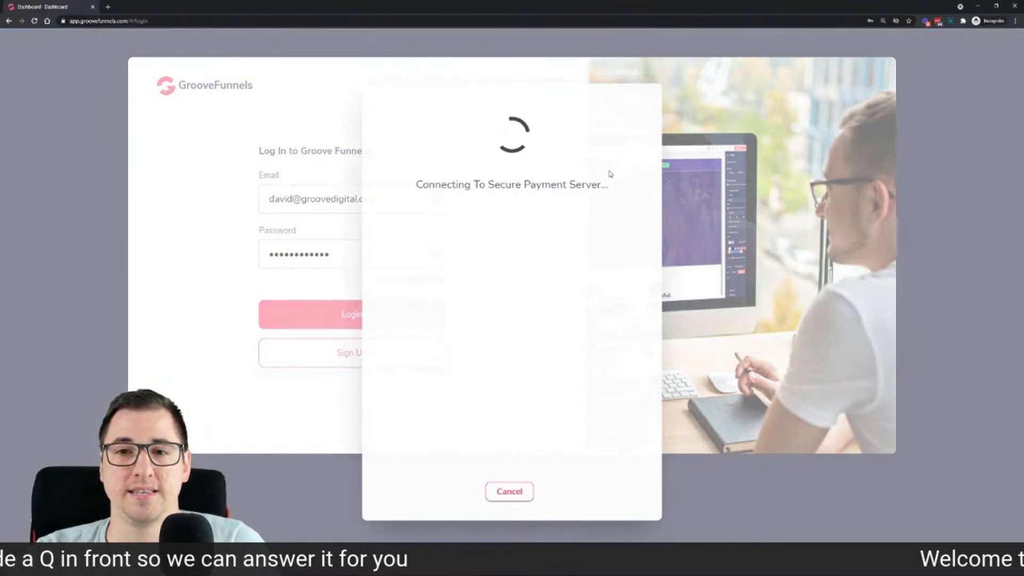
Step: Inspect the referrer credit on the GrooveFunnels signup form, then cancel the form
{"action": "scroll", "coordinate": [550, 211], "scroll_direction": "down", "scroll_amount": 3}
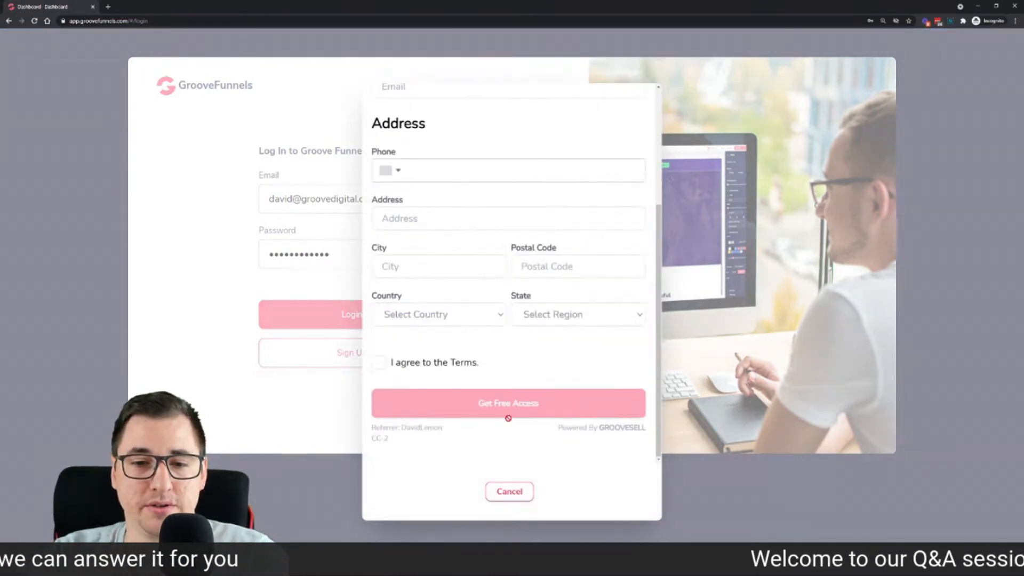
{"action": "left_click_drag", "start_coordinate": [449, 432], "coordinate": [398, 426]}
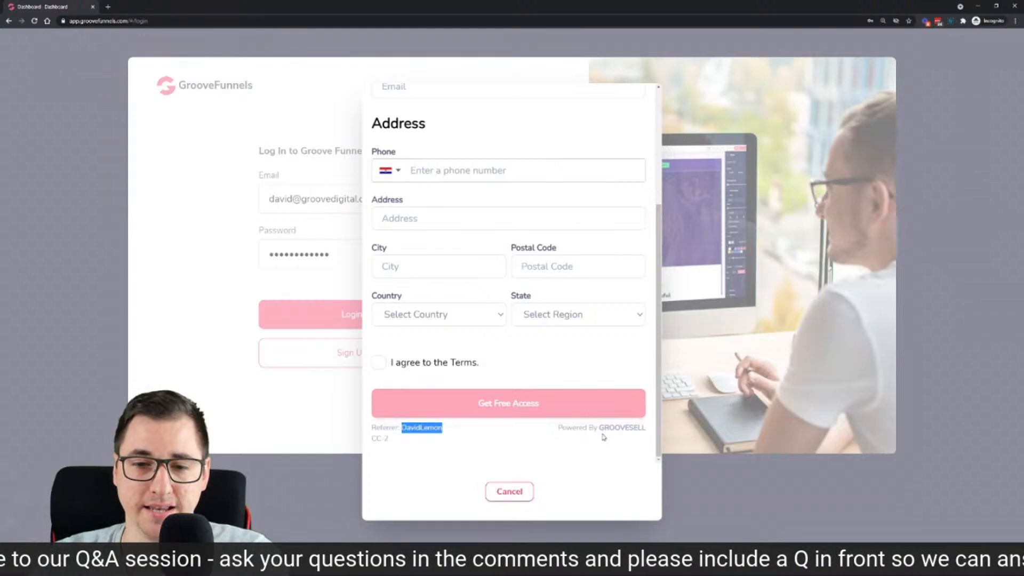
{"action": "left_click", "coordinate": [449, 437]}
{"action": "scroll", "coordinate": [599, 224], "scroll_direction": "up", "scroll_amount": 5}
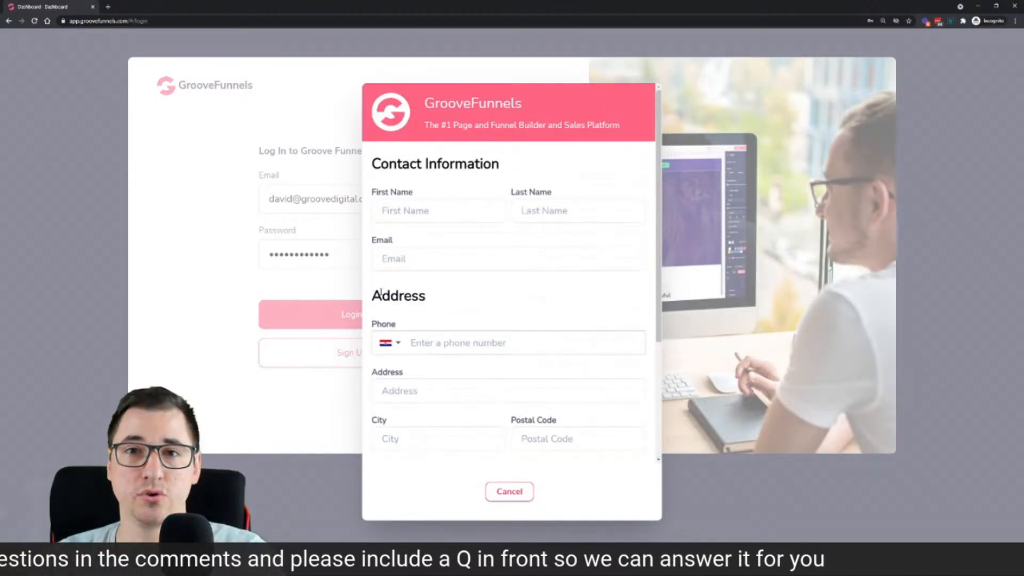
{"action": "scroll", "coordinate": [507, 293], "scroll_direction": "down", "scroll_amount": 3}
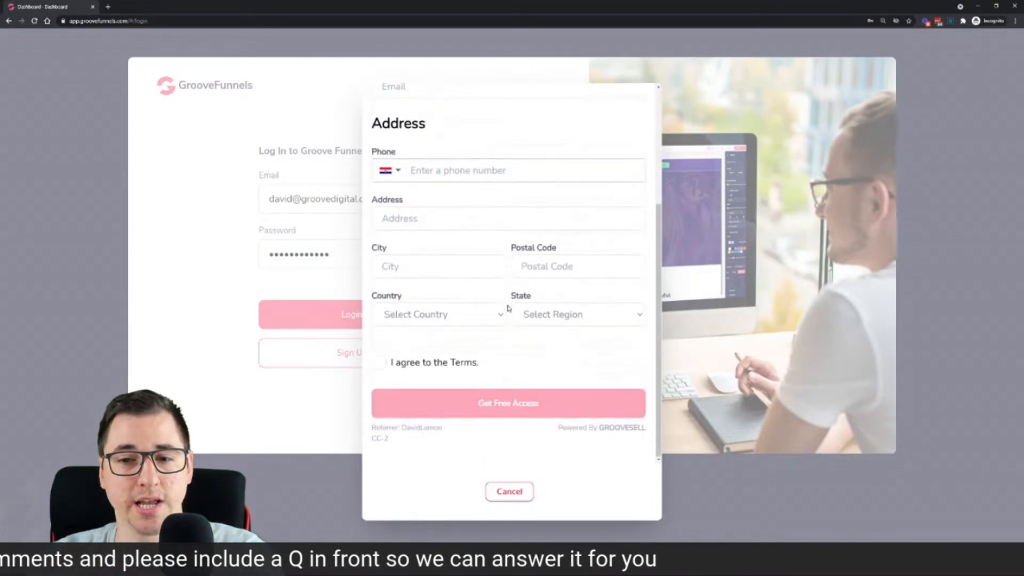
{"action": "double_click", "coordinate": [405, 438]}
{"action": "double_click", "coordinate": [399, 428]}
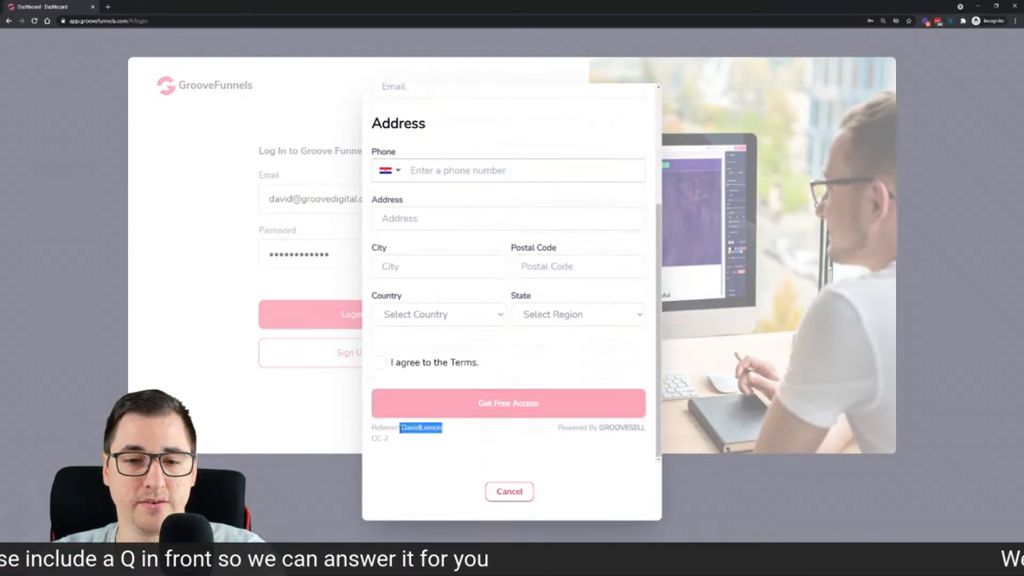
{"action": "left_click", "coordinate": [510, 491]}
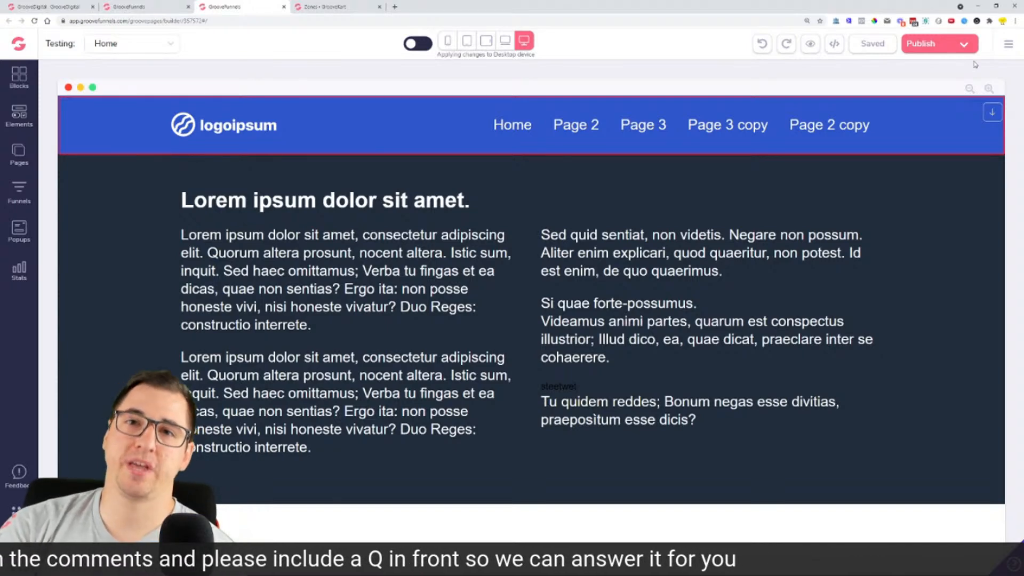
{"action": "left_click", "coordinate": [19, 153]}
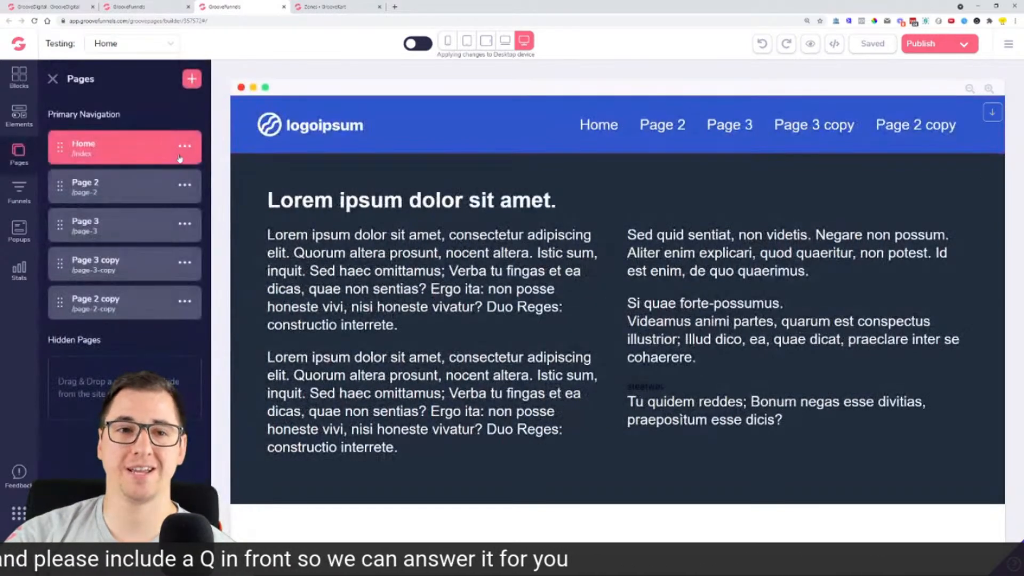
{"action": "left_click", "coordinate": [184, 146]}
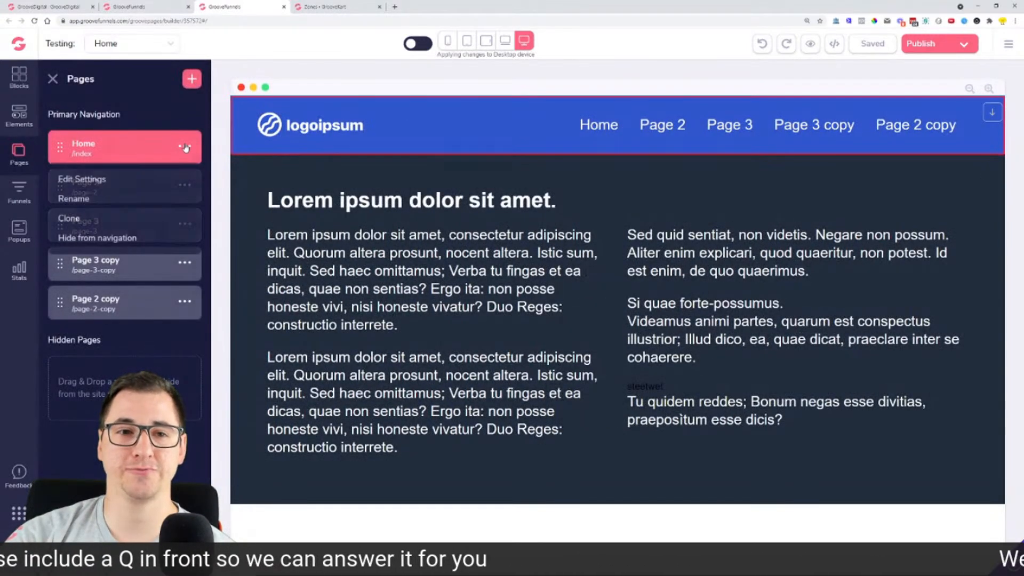
{"action": "left_click", "coordinate": [1008, 45]}
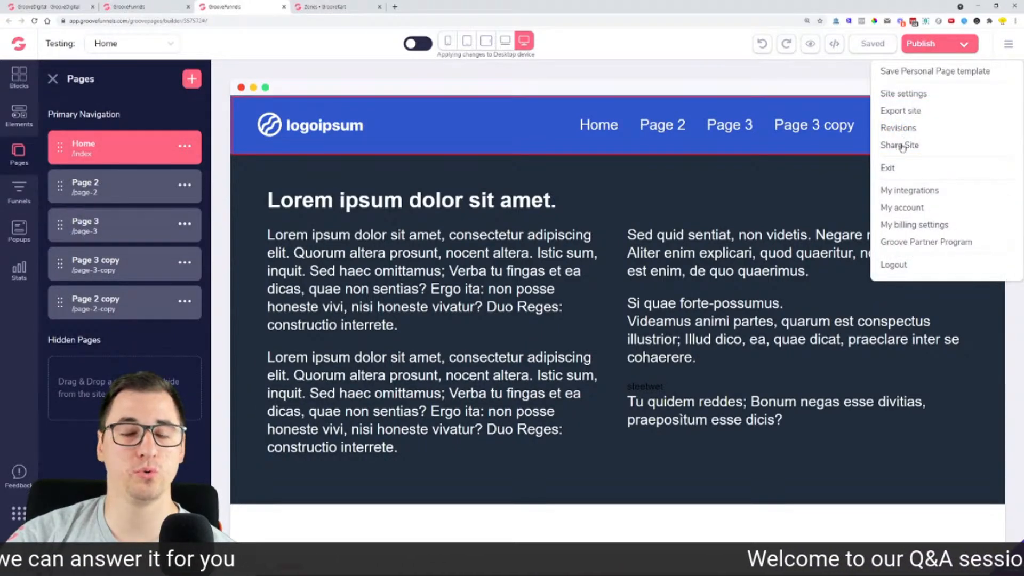
{"action": "left_click", "coordinate": [184, 149]}
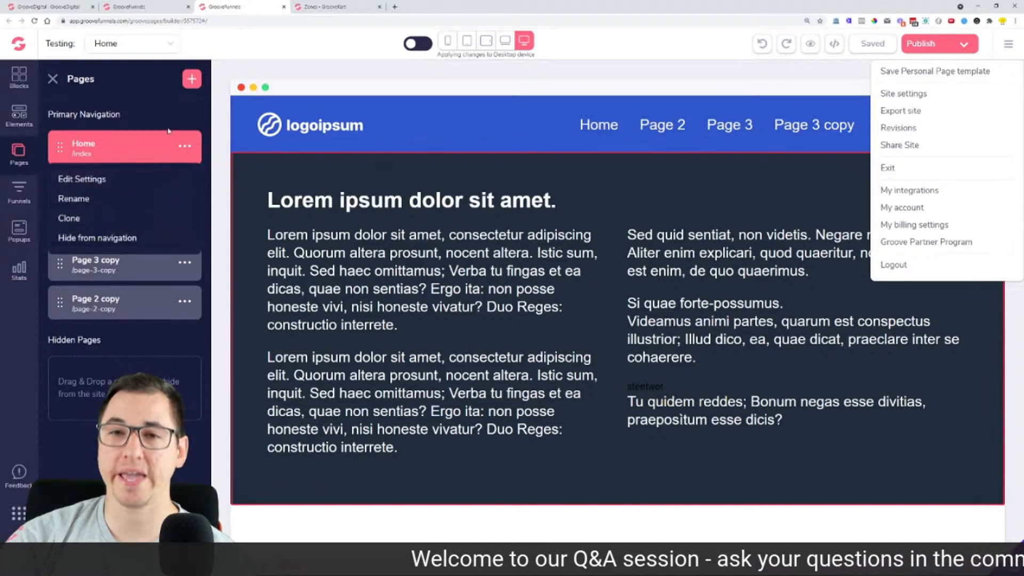
{"action": "left_click", "coordinate": [180, 107]}
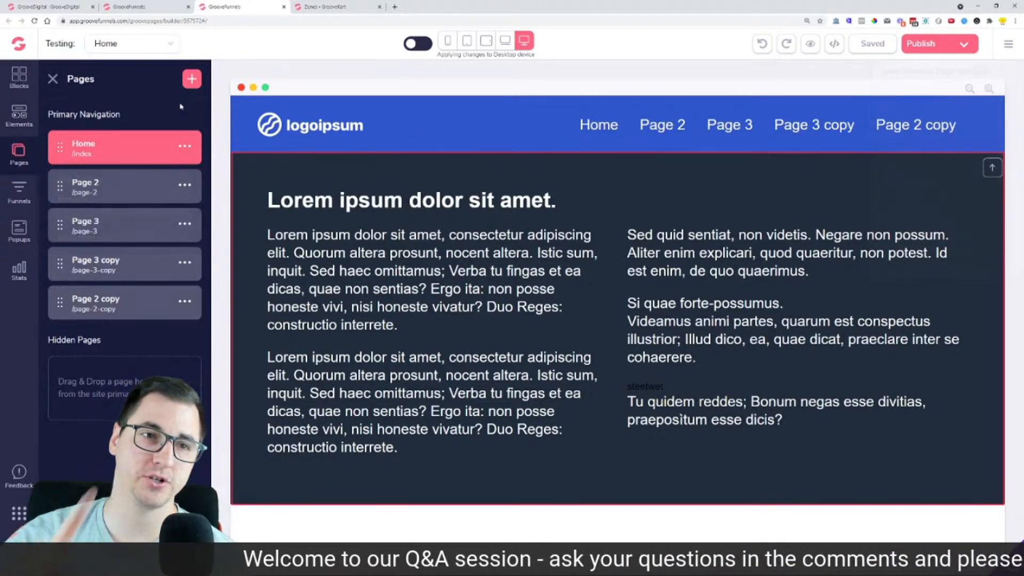
{"action": "left_click", "coordinate": [21, 188]}
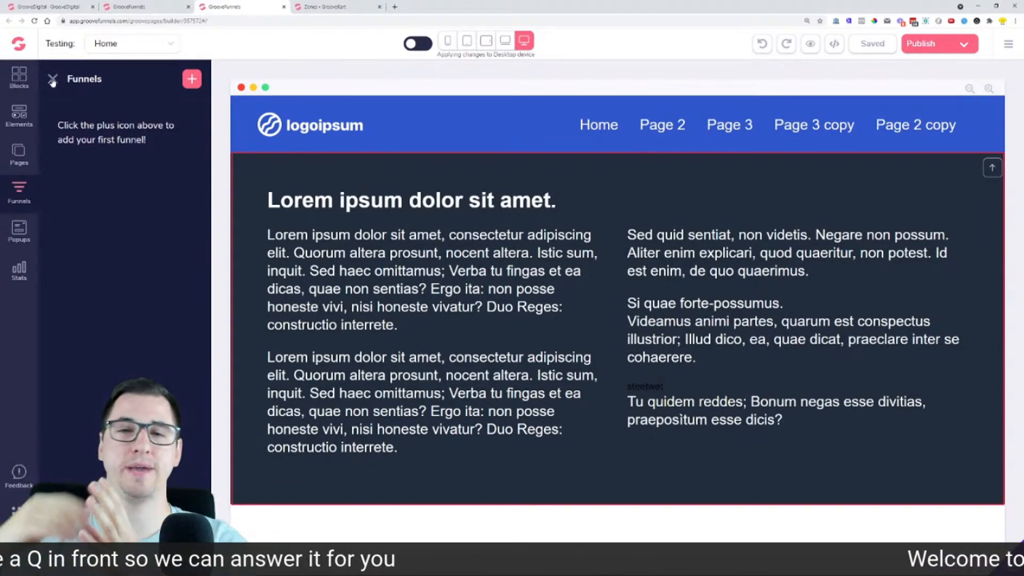
{"action": "left_click", "coordinate": [52, 80]}
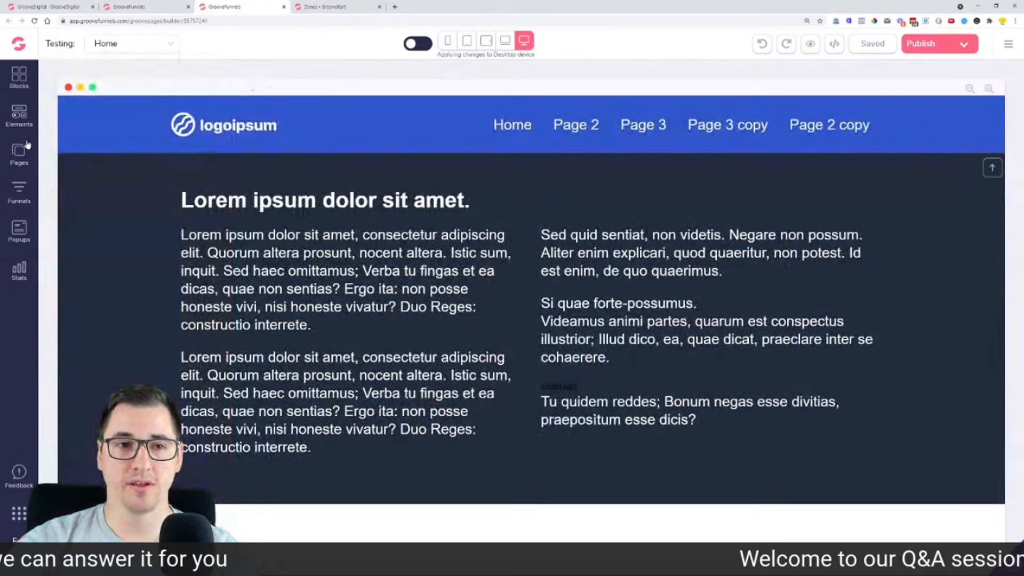
{"action": "left_click", "coordinate": [21, 152]}
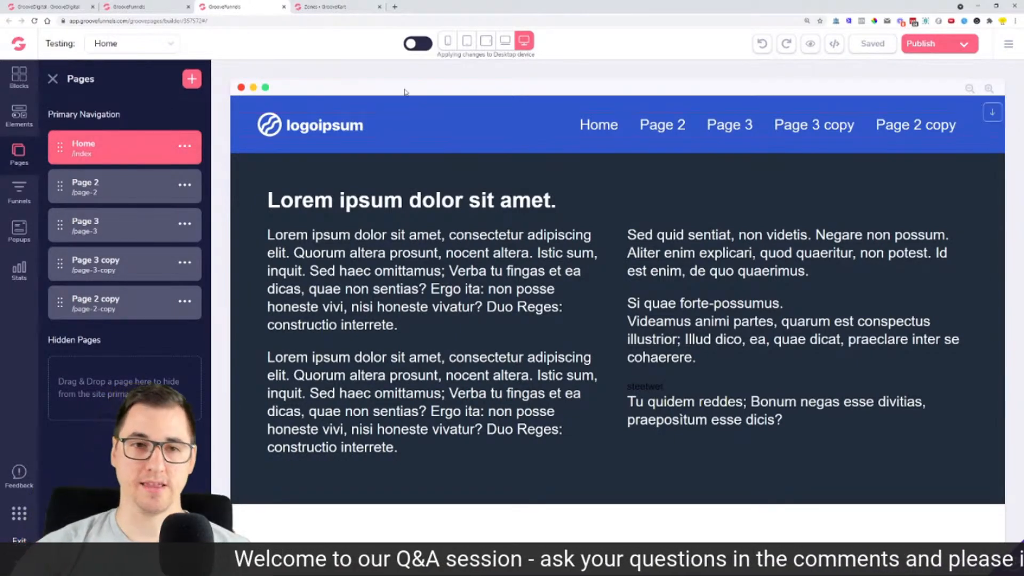
{"action": "left_click", "coordinate": [53, 78]}
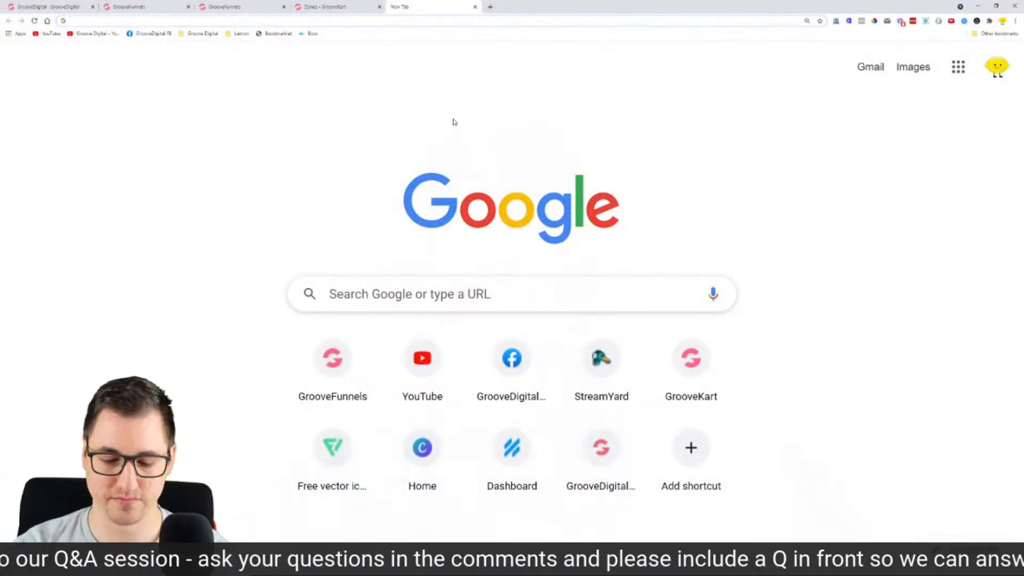
Step: Type 'test' into the new tab's address bar
{"action": "type", "text": "test"}
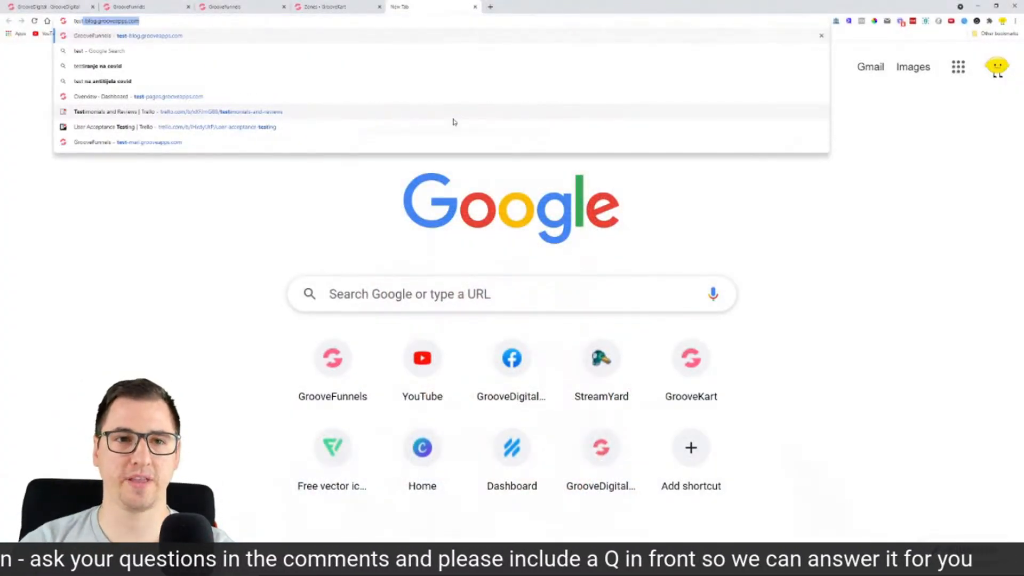
Step: Load test-mail.grooveapps.com to bring up the GrooveMail dashboard
{"action": "left_click_drag", "start_coordinate": [427, 11], "coordinate": [1023, 10]}
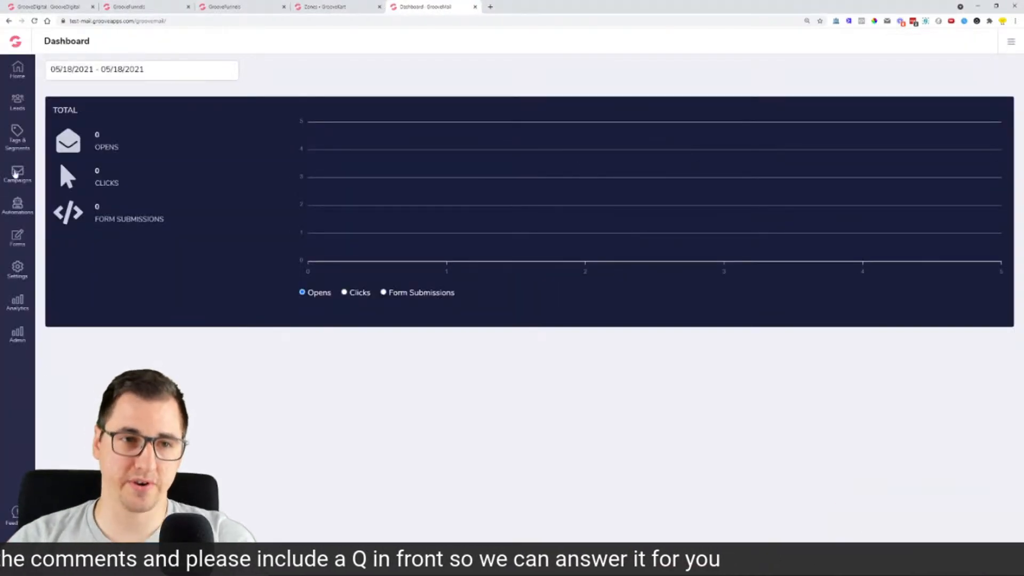
{"action": "left_click", "coordinate": [18, 173]}
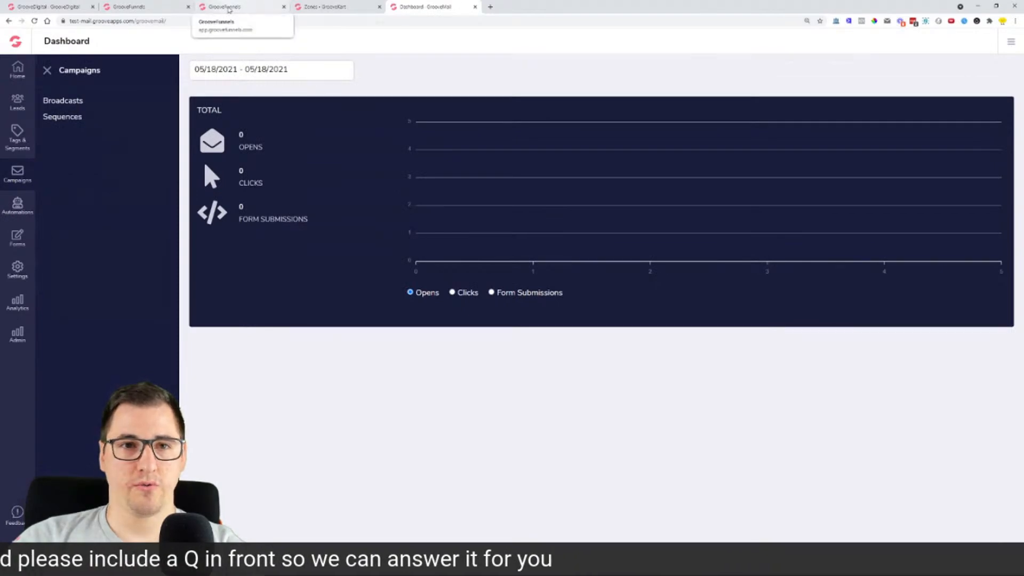
Step: Open GrooveMail in a new tab from the builder's Groove apps list
{"action": "left_click", "coordinate": [227, 7]}
{"action": "left_click", "coordinate": [18, 518]}
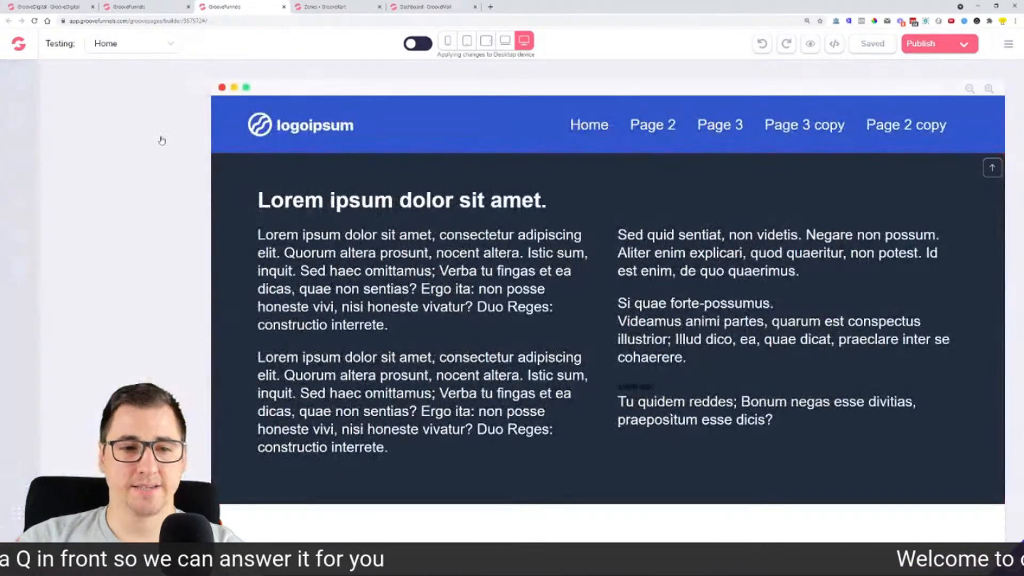
{"action": "left_click", "coordinate": [78, 235]}
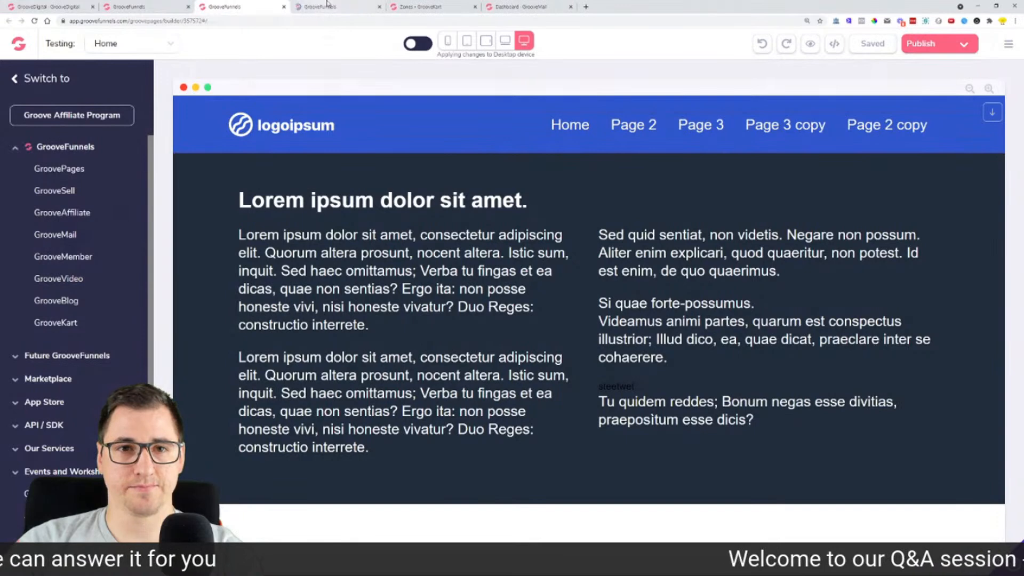
{"action": "left_click", "coordinate": [323, 7]}
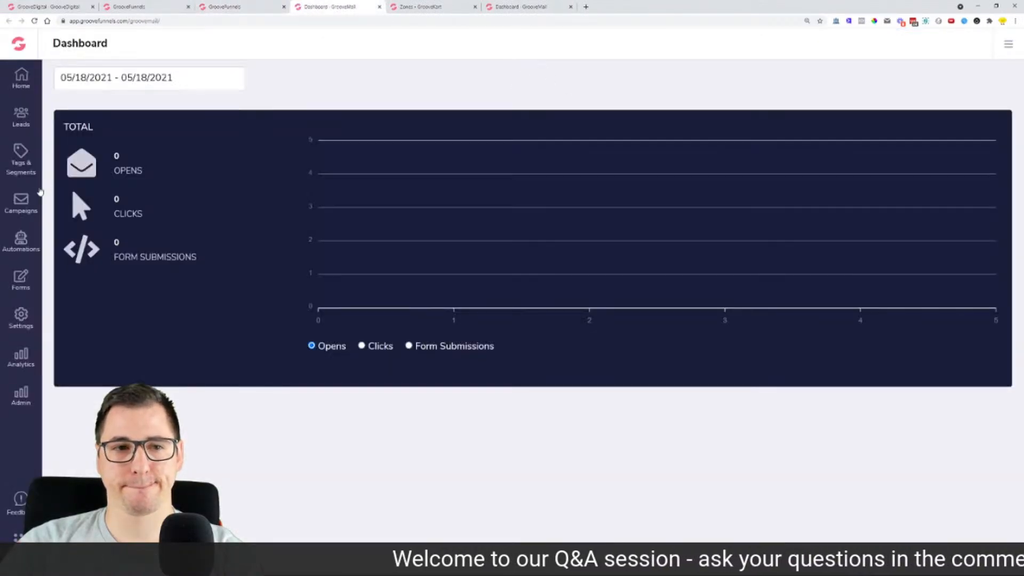
Step: Show the Broadcasts list at 175% zoom, preview a new campaign, then return
{"action": "left_click", "coordinate": [16, 205]}
{"action": "left_click", "coordinate": [92, 122]}
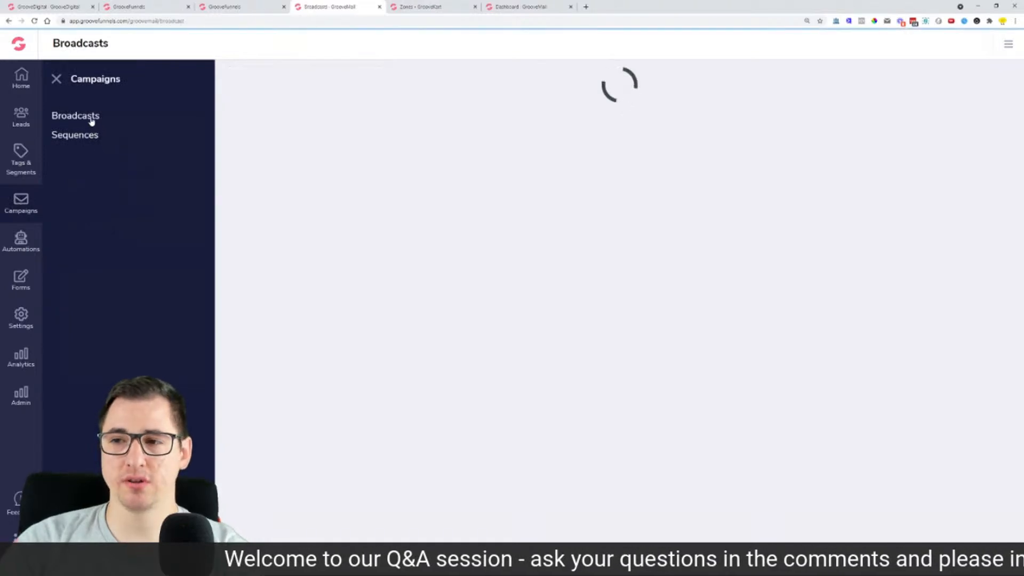
{"action": "key", "text": "ctrl+plus"}
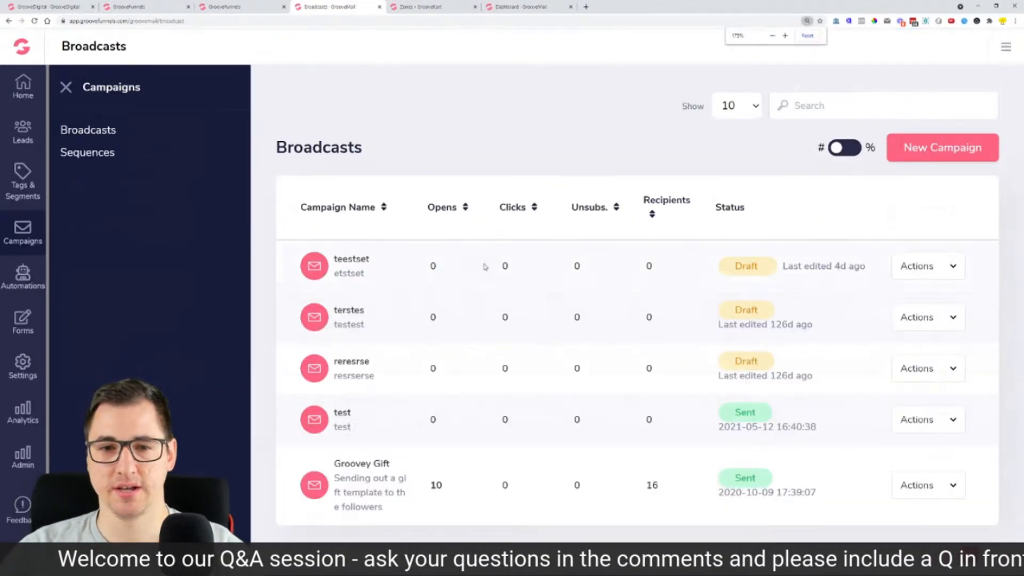
{"action": "scroll", "coordinate": [640, 213], "scroll_direction": "down", "scroll_amount": 1}
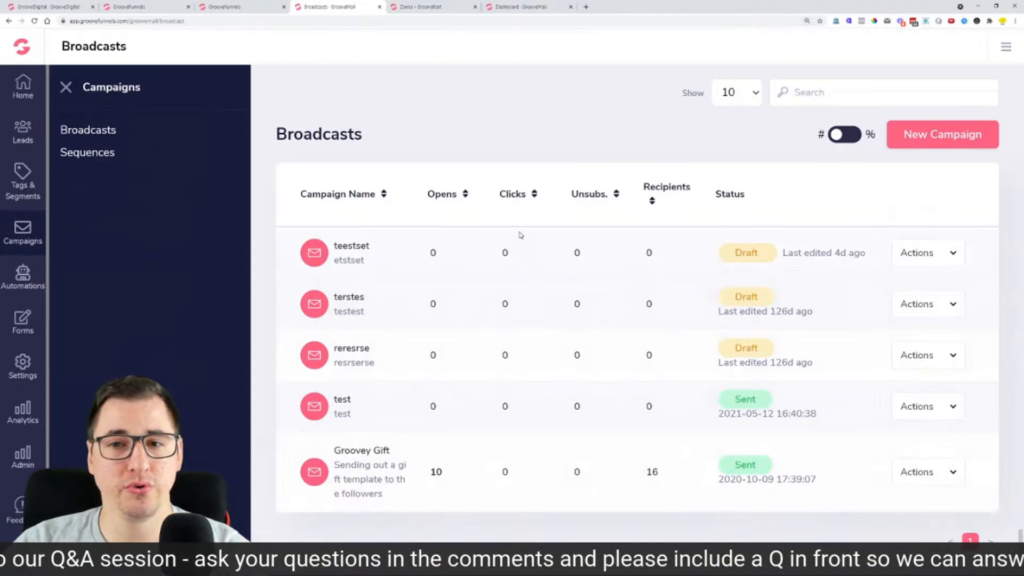
{"action": "left_click", "coordinate": [926, 134]}
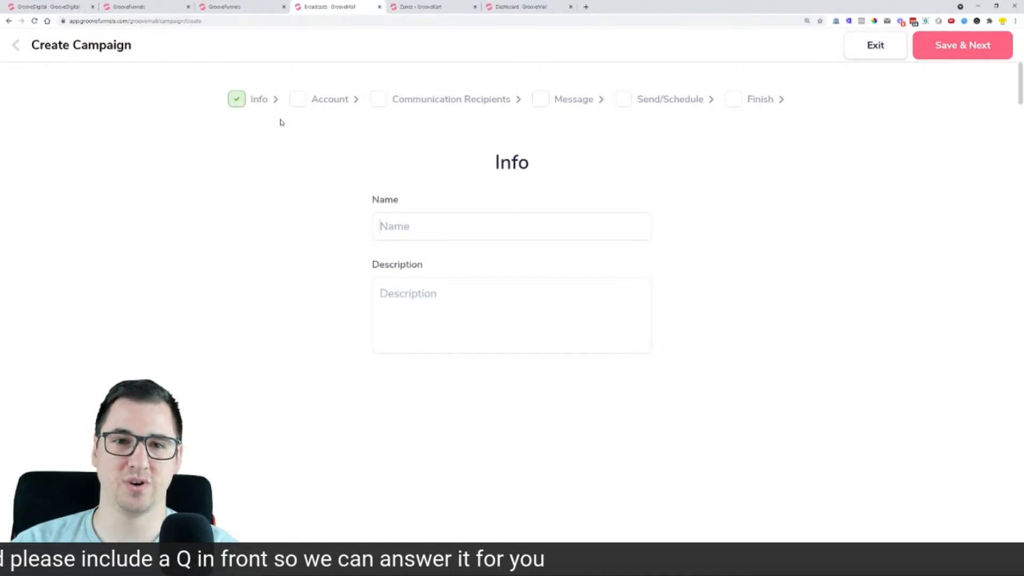
{"action": "left_click", "coordinate": [16, 46]}
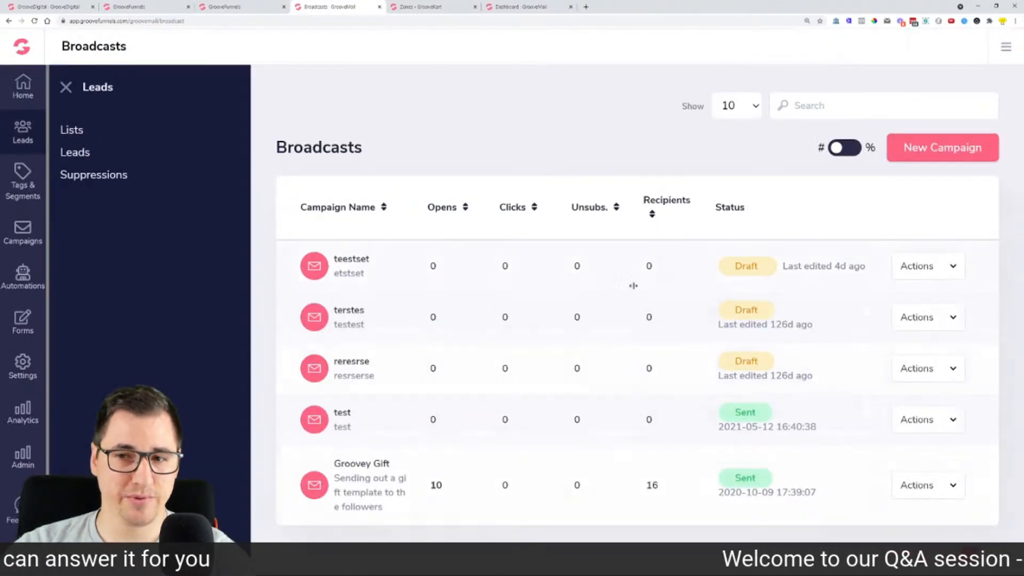
Step: Browse GrooveMail's Suppressions, Complainers, Automations and Forms lists
{"action": "left_click", "coordinate": [81, 176]}
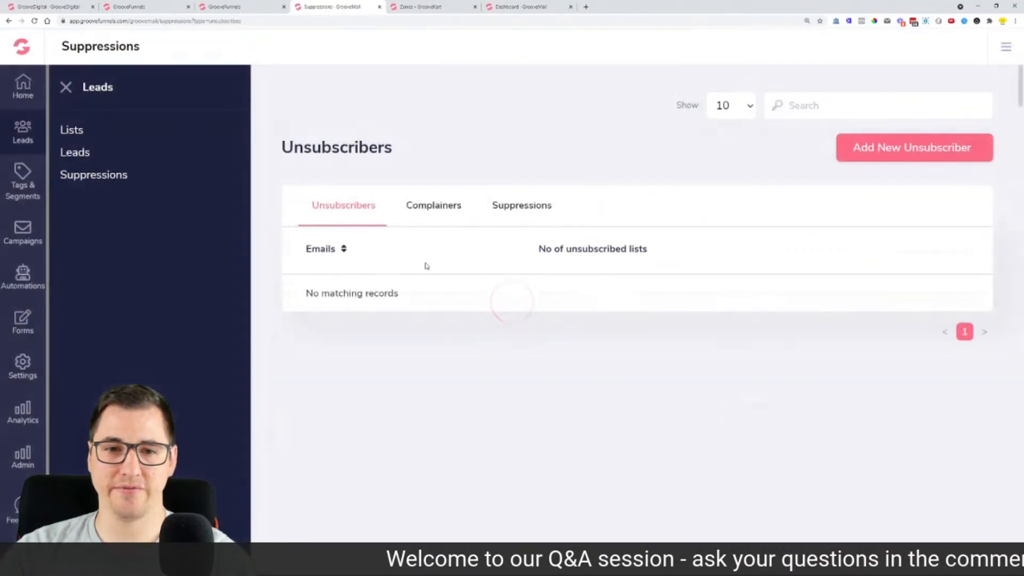
{"action": "left_click", "coordinate": [453, 203]}
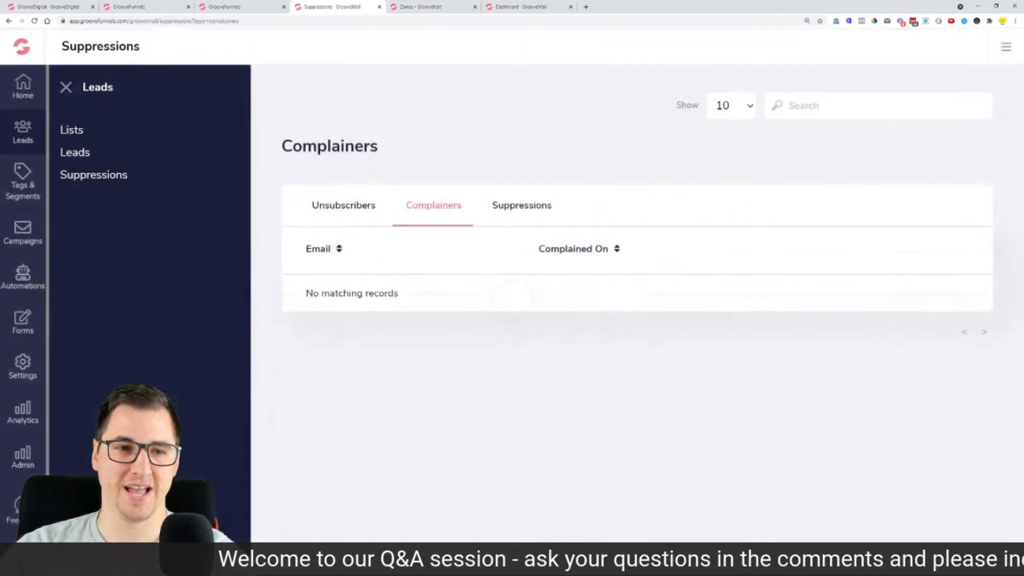
{"action": "left_click", "coordinate": [35, 288]}
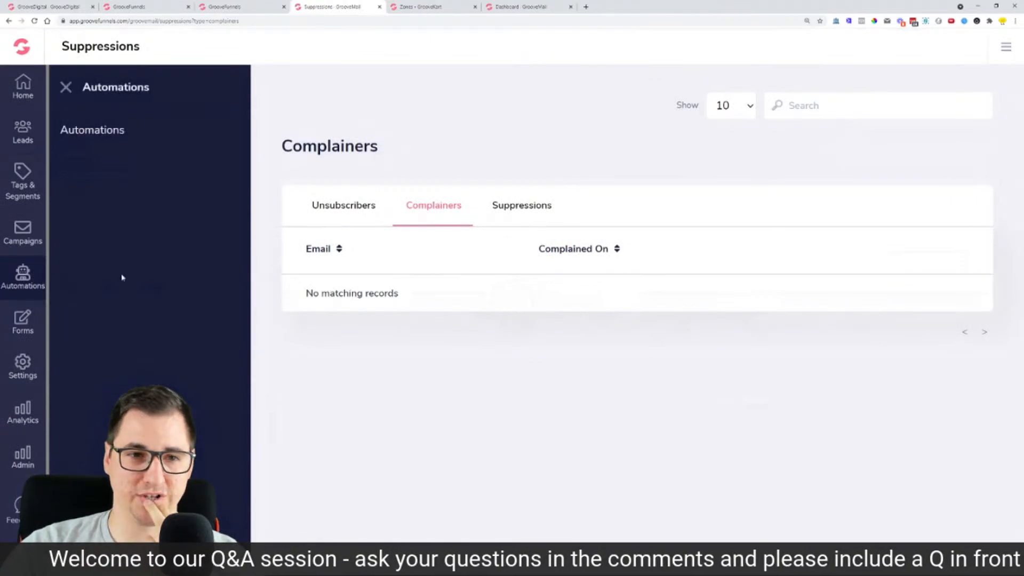
{"action": "left_click", "coordinate": [116, 138]}
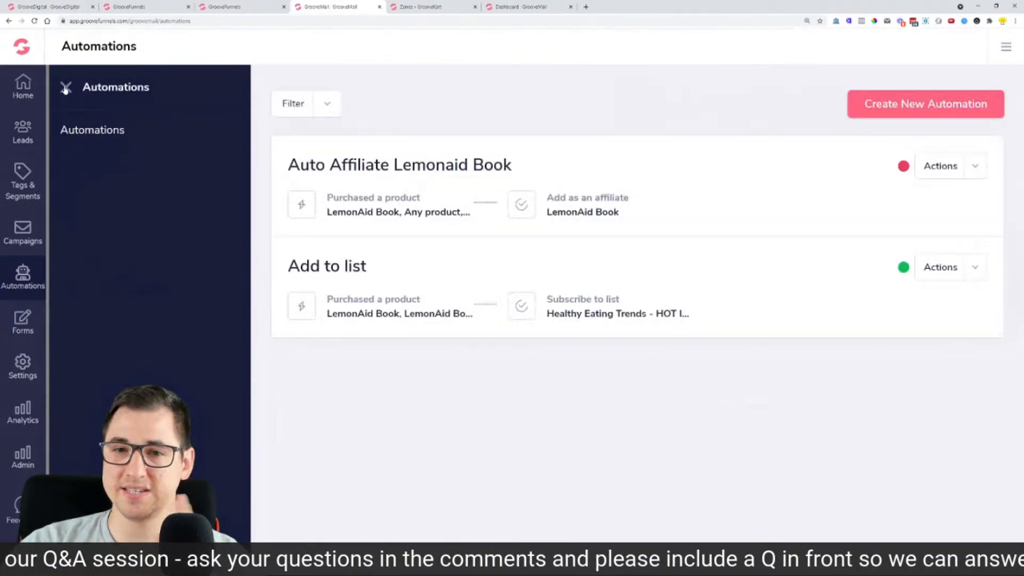
{"action": "left_click", "coordinate": [64, 87]}
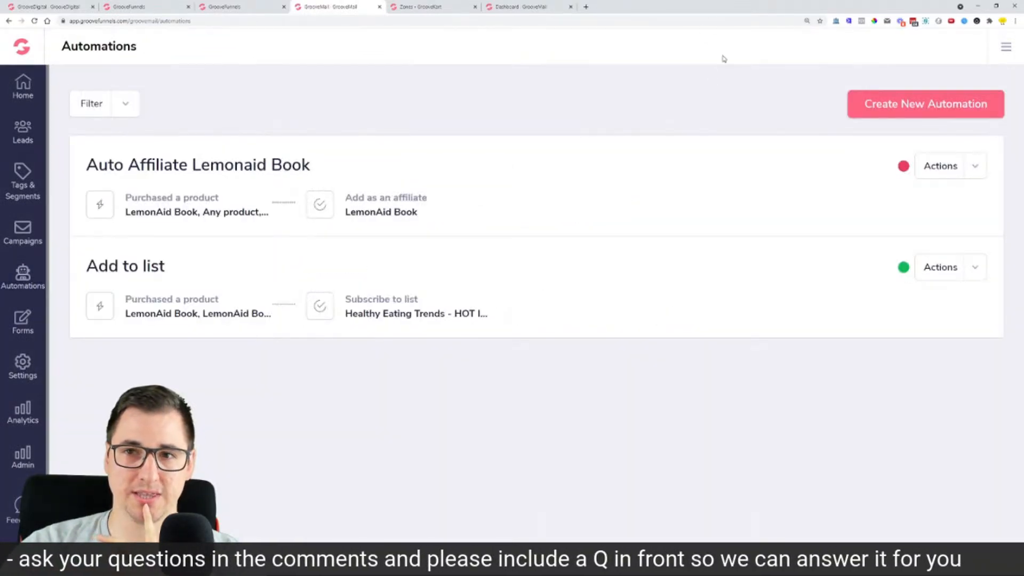
{"action": "left_click", "coordinate": [514, 9]}
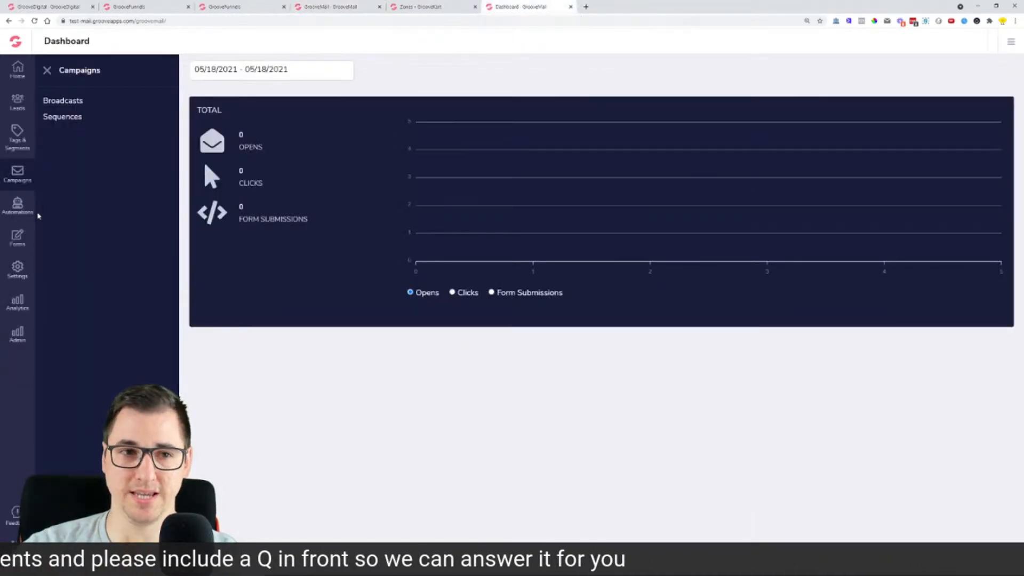
{"action": "left_click", "coordinate": [17, 238]}
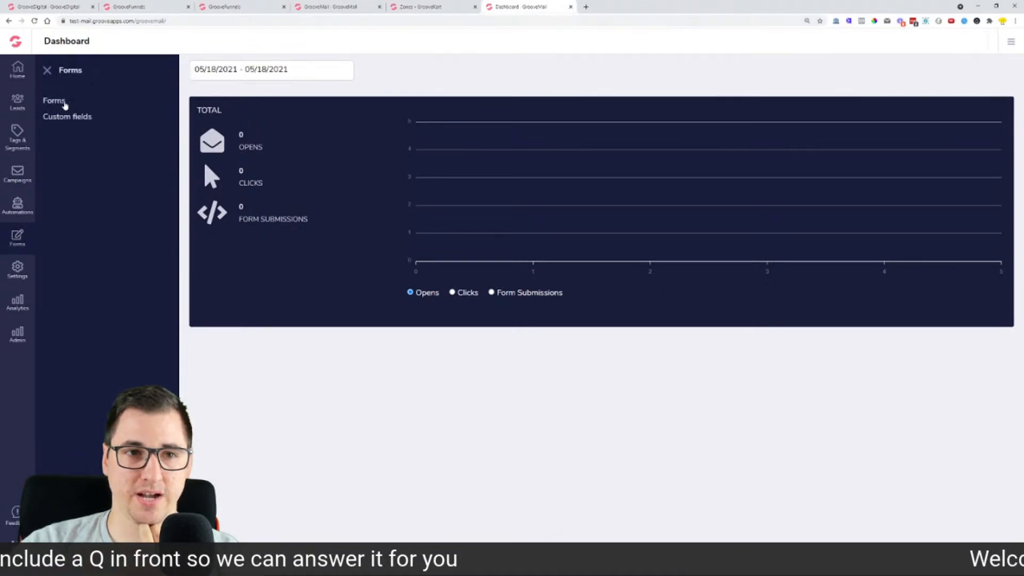
{"action": "left_click", "coordinate": [67, 102]}
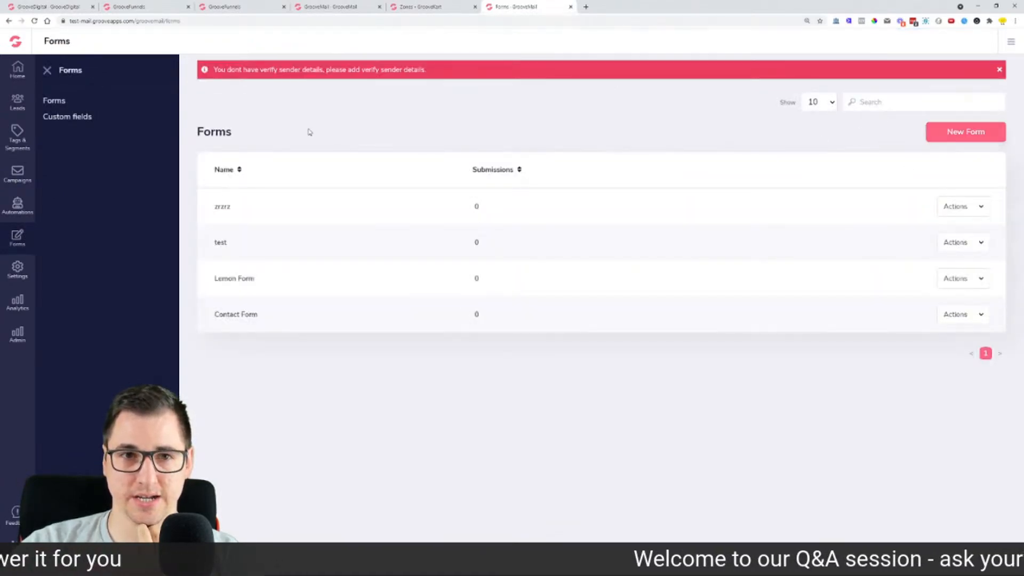
Step: Go to Campaigns > Broadcasts and start a New Campaign
{"action": "left_click", "coordinate": [16, 173]}
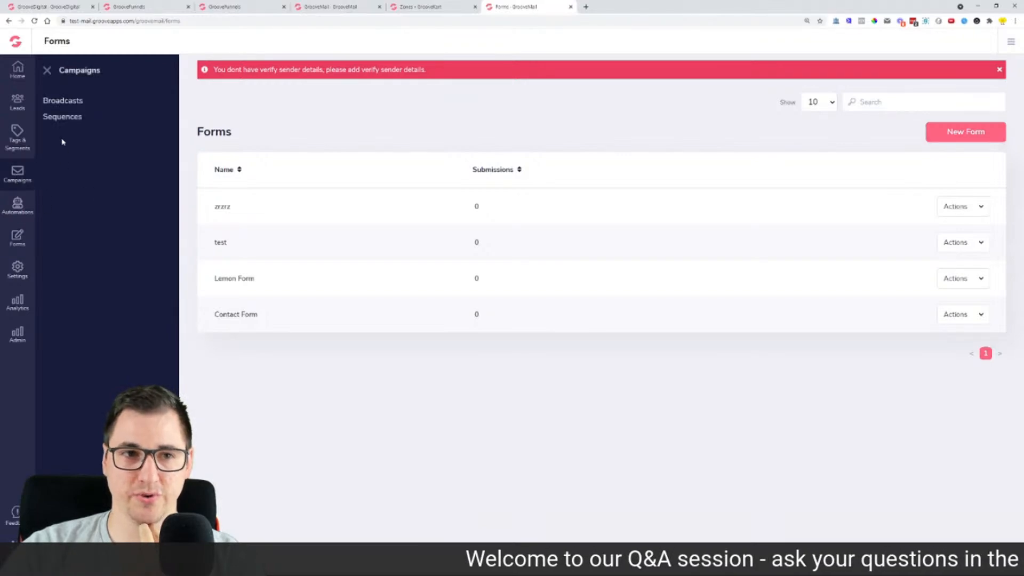
{"action": "left_click", "coordinate": [55, 104]}
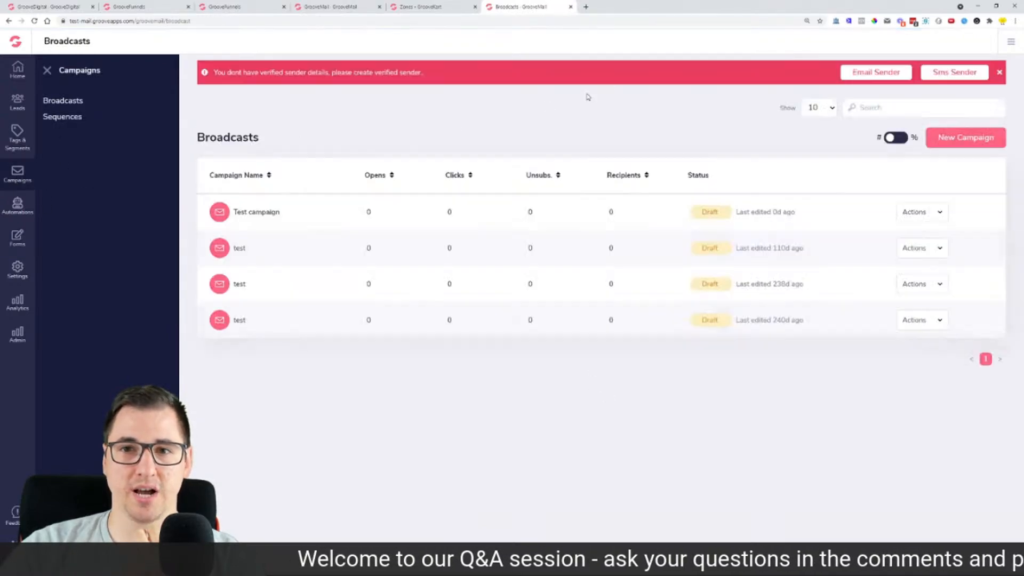
{"action": "left_click", "coordinate": [937, 138]}
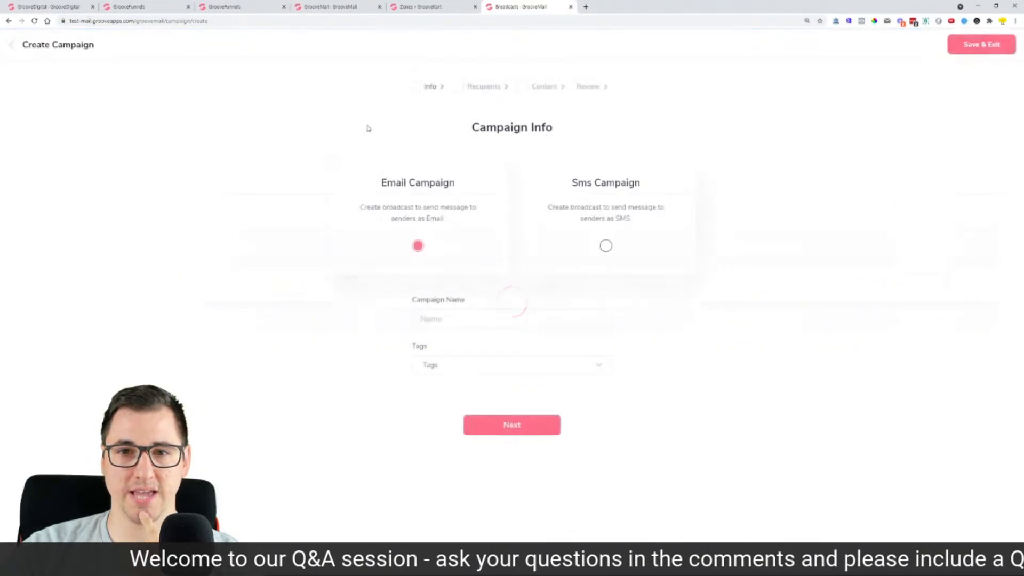
{"action": "left_click", "coordinate": [240, 7]}
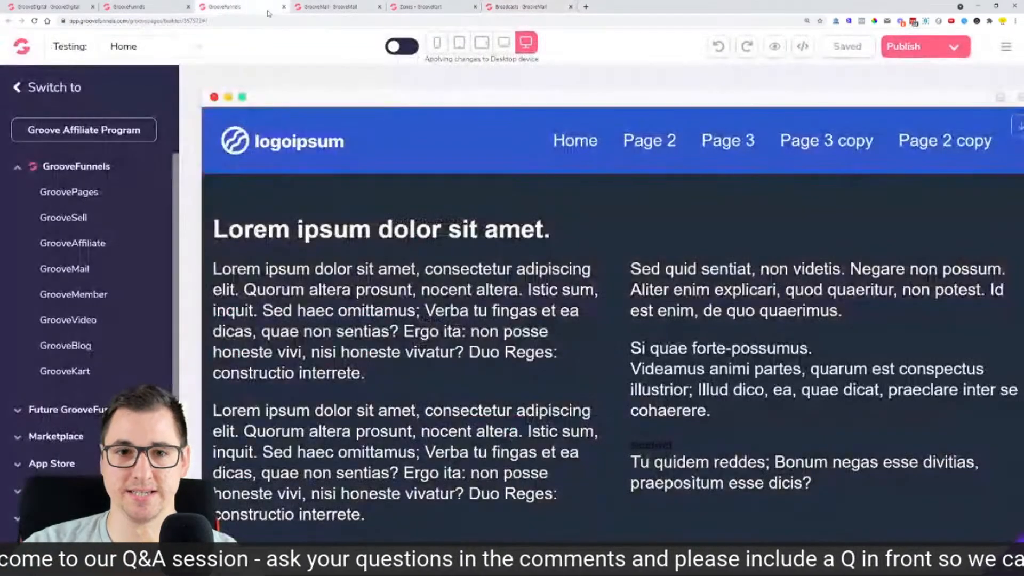
{"action": "left_click", "coordinate": [331, 6]}
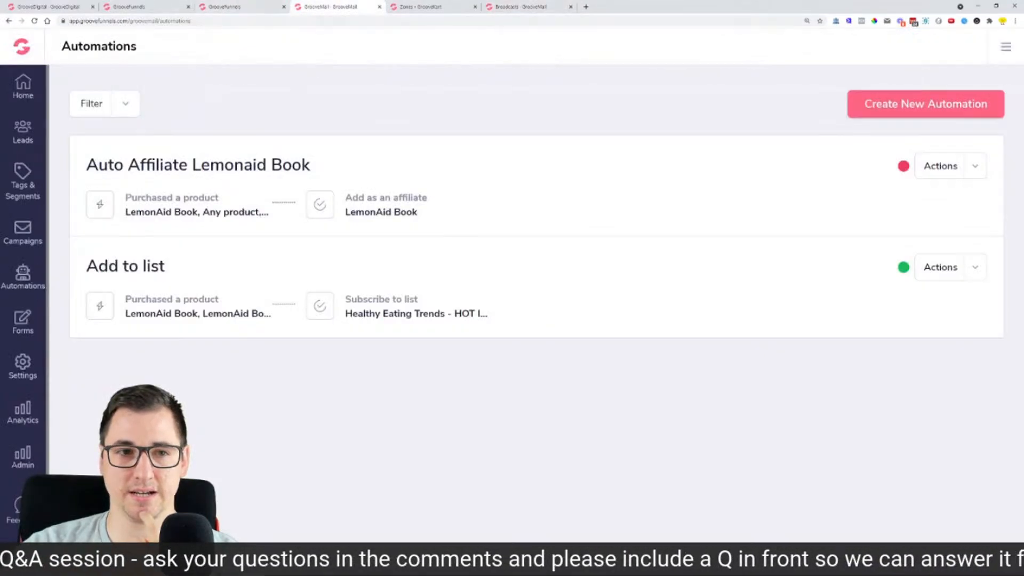
{"action": "left_click", "coordinate": [38, 231]}
{"action": "left_click", "coordinate": [88, 130]}
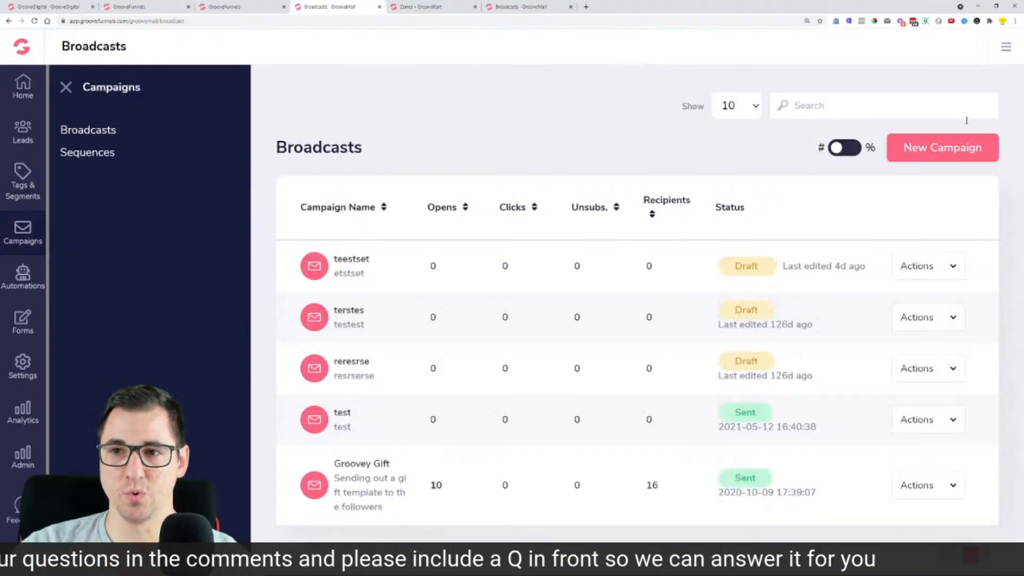
{"action": "left_click", "coordinate": [958, 141]}
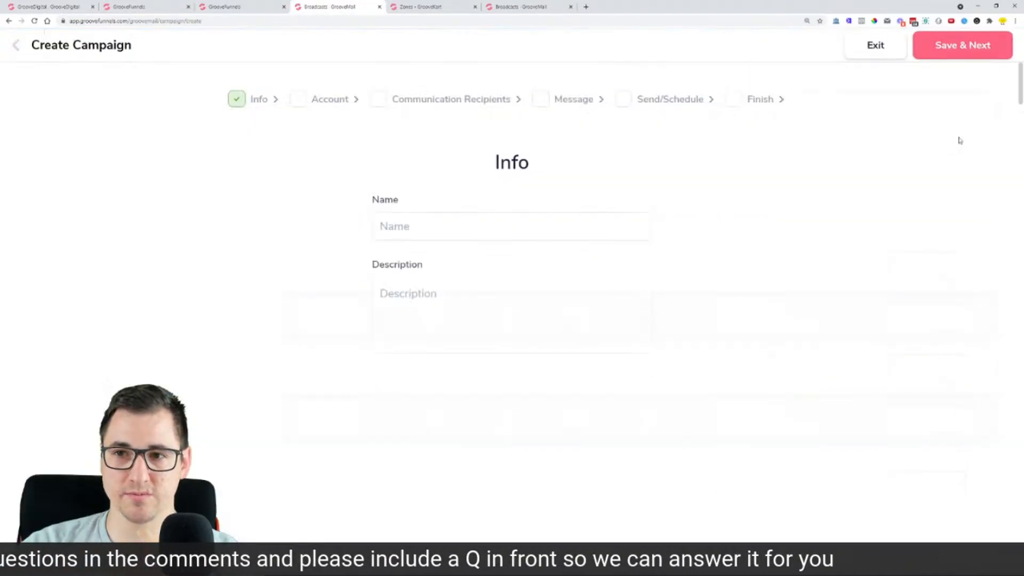
Step: Choose Sms Campaign and name it 'rertwertwer' at 150% zoom
{"action": "left_click", "coordinate": [531, 7]}
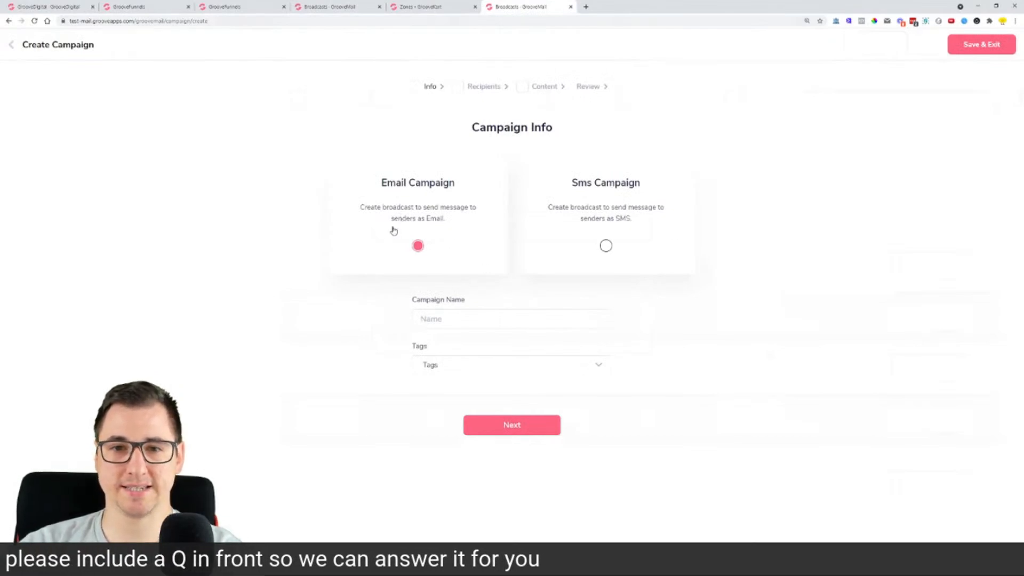
{"action": "left_click", "coordinate": [612, 220]}
{"action": "key", "text": "ctrl+plus"}
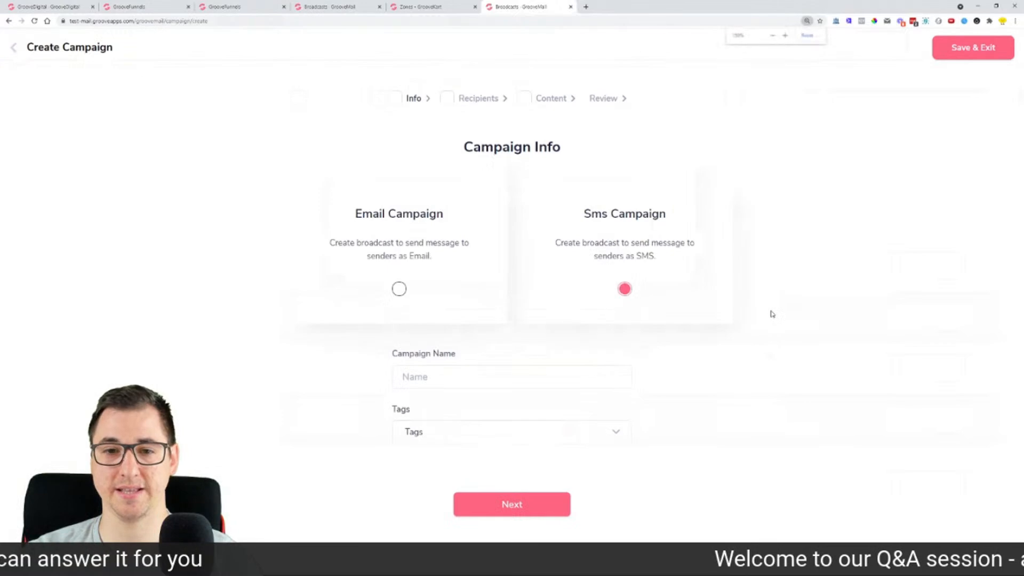
{"action": "type", "text": "rertwertwer"}
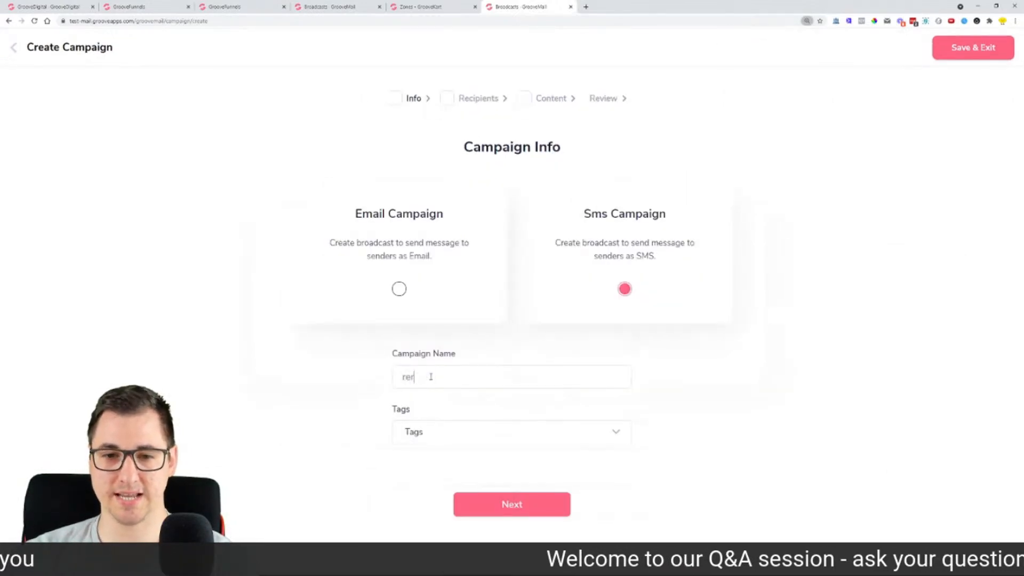
Step: Look over the tag choices, continue to Recipients, then return to Broadcasts
{"action": "left_click", "coordinate": [458, 428]}
{"action": "left_click", "coordinate": [698, 379]}
{"action": "left_click", "coordinate": [443, 434]}
{"action": "left_click", "coordinate": [530, 504]}
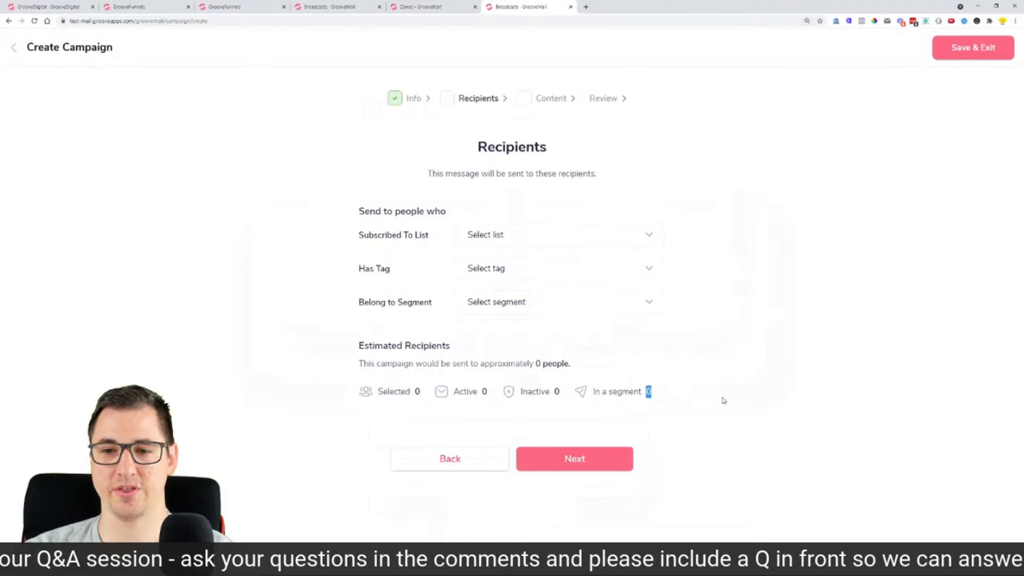
{"action": "left_click", "coordinate": [16, 50]}
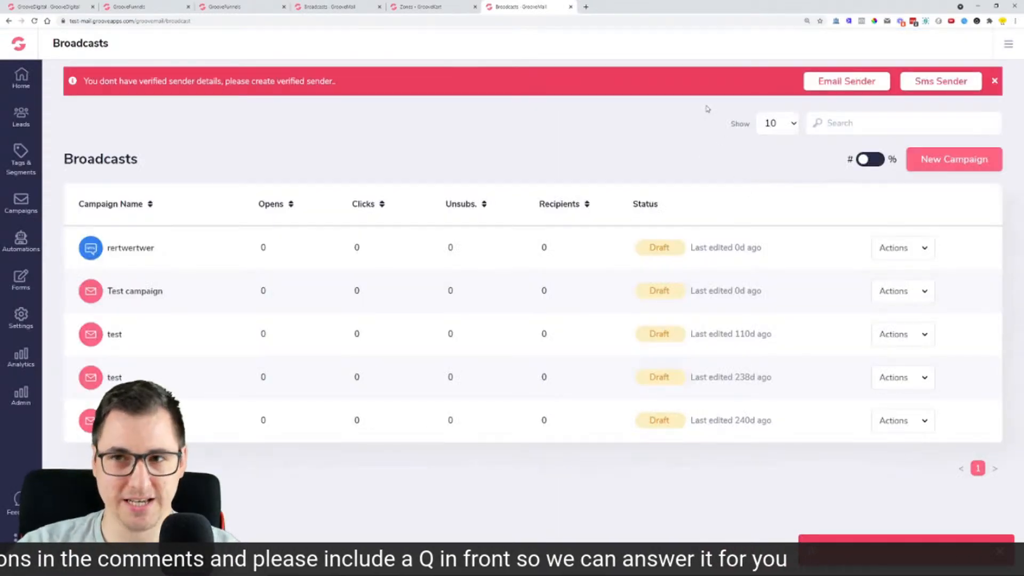
{"action": "left_click", "coordinate": [846, 89]}
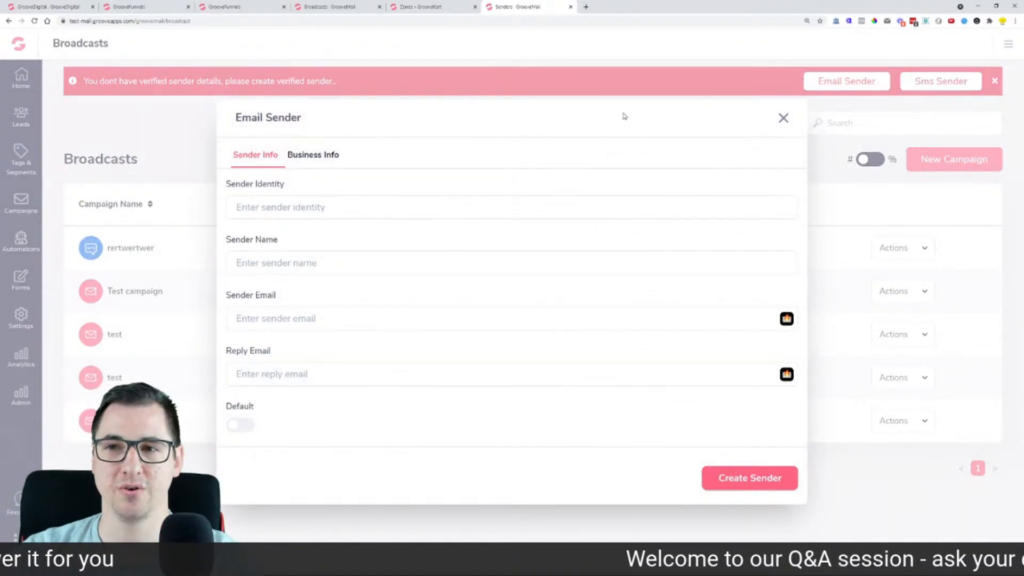
{"action": "left_click", "coordinate": [783, 118]}
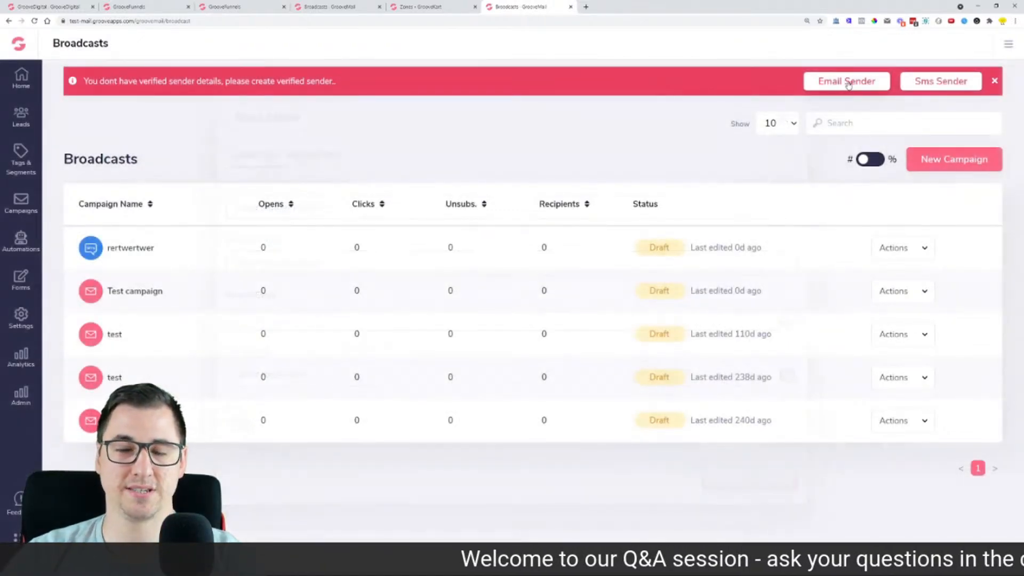
{"action": "left_click", "coordinate": [930, 87]}
{"action": "left_click", "coordinate": [784, 104]}
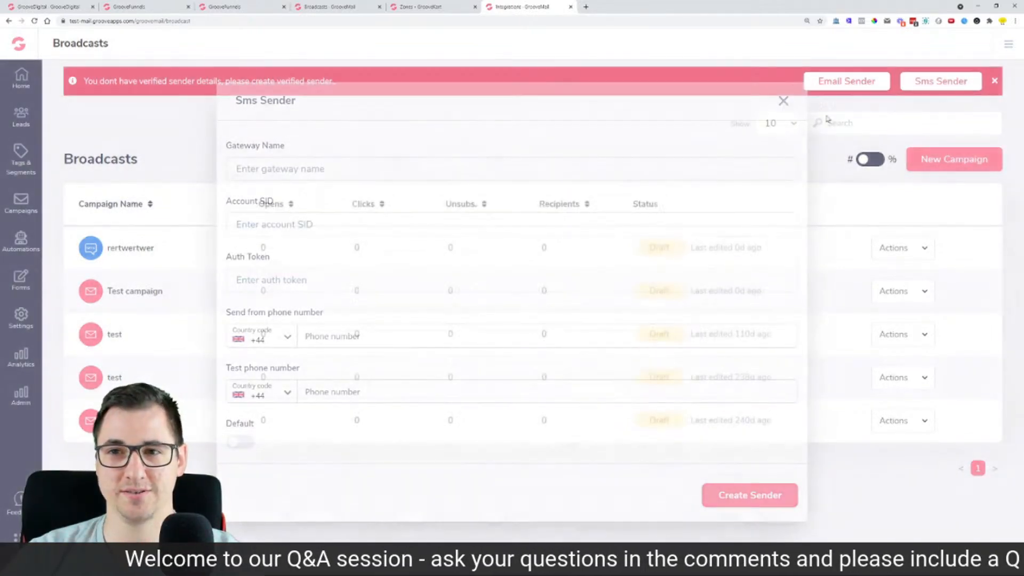
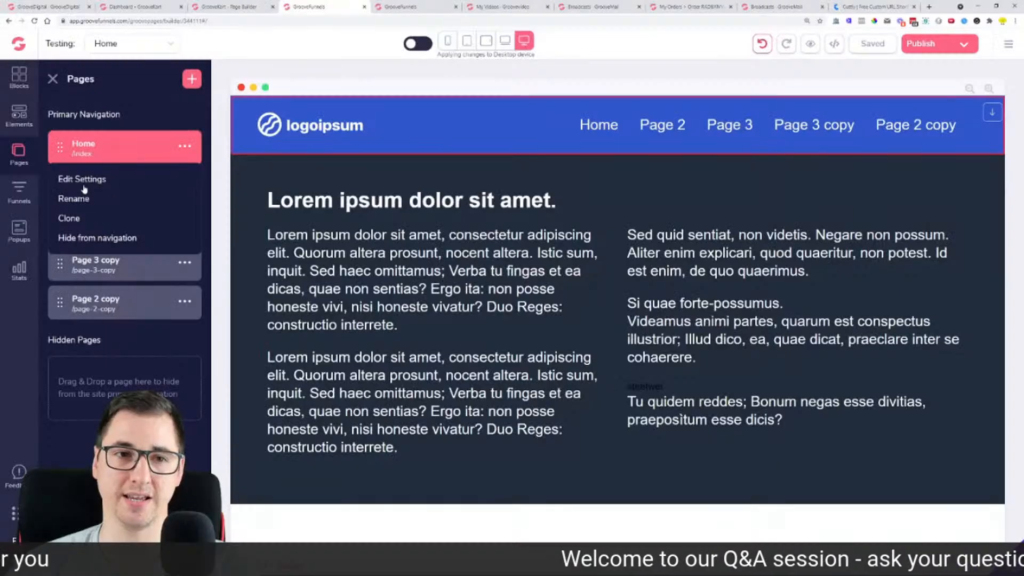
Step: Review the Home page's settings in GroovePages
{"action": "left_click", "coordinate": [80, 176]}
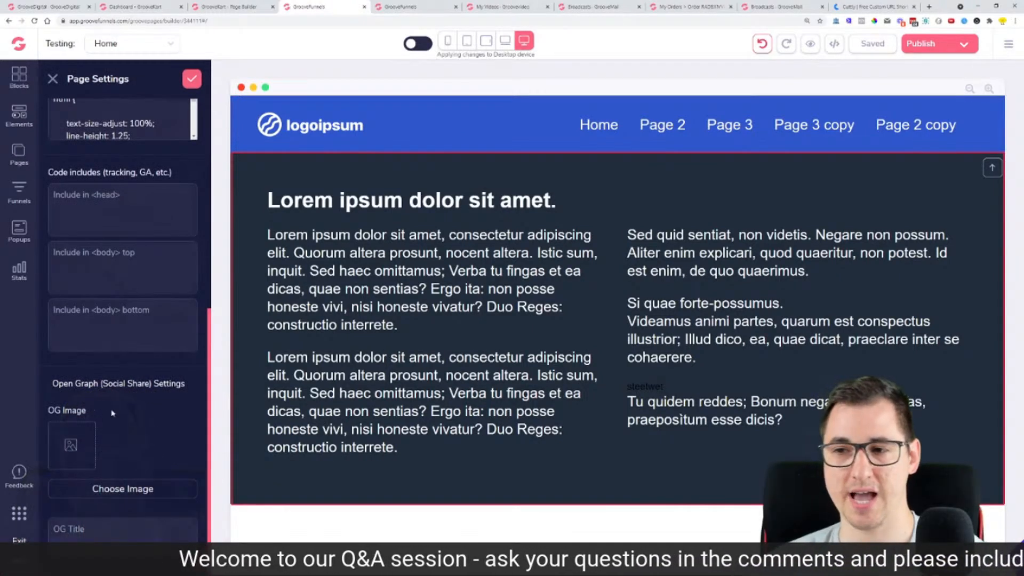
{"action": "scroll", "coordinate": [93, 455], "scroll_direction": "up", "scroll_amount": 2}
{"action": "scroll", "coordinate": [89, 480], "scroll_direction": "down", "scroll_amount": 2}
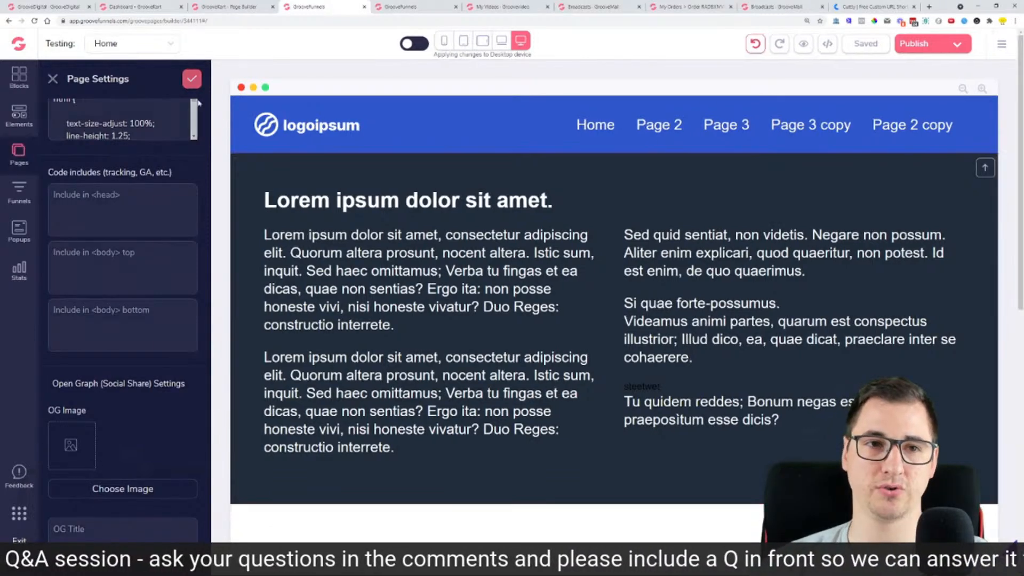
Step: Look over the site-wide code-include settings, close them, and open the 'new' blog in GrooveBlog
{"action": "left_click", "coordinate": [20, 152]}
{"action": "left_click", "coordinate": [1008, 44]}
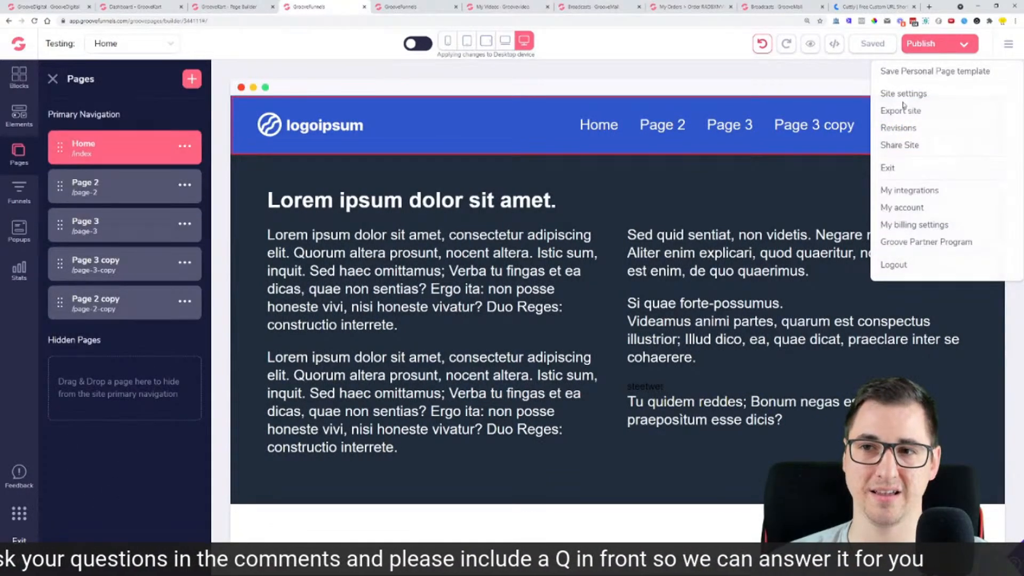
{"action": "left_click", "coordinate": [904, 94]}
{"action": "scroll", "coordinate": [935, 240], "scroll_direction": "down", "scroll_amount": 5}
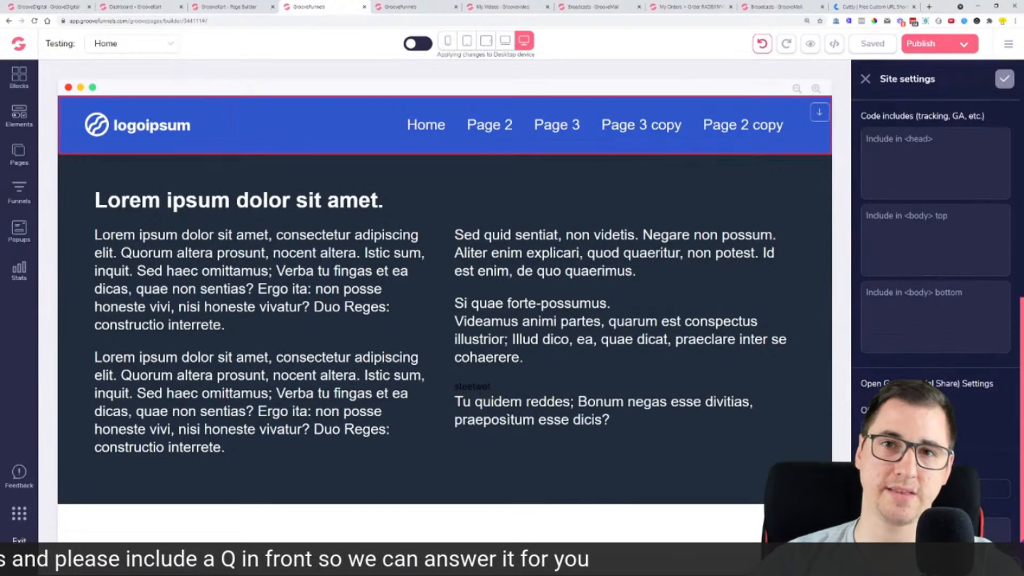
{"action": "left_click", "coordinate": [865, 79]}
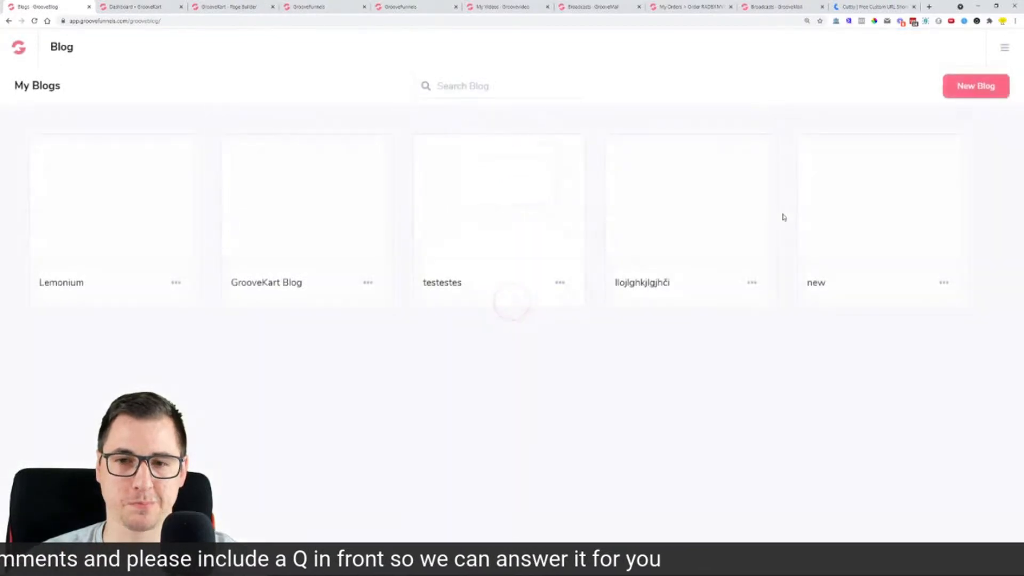
{"action": "left_click", "coordinate": [892, 199]}
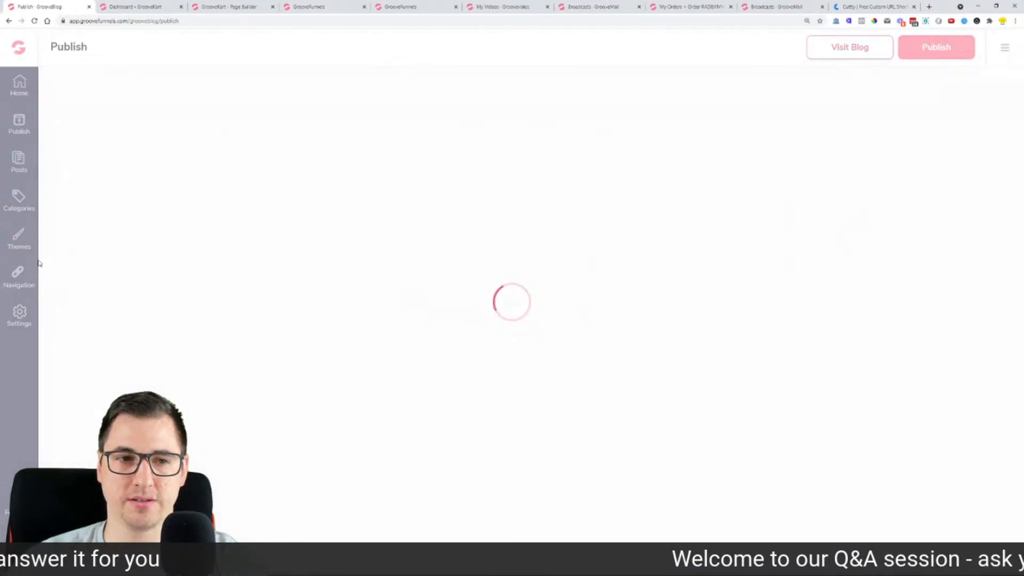
{"action": "left_click", "coordinate": [19, 239]}
{"action": "left_click", "coordinate": [523, 235]}
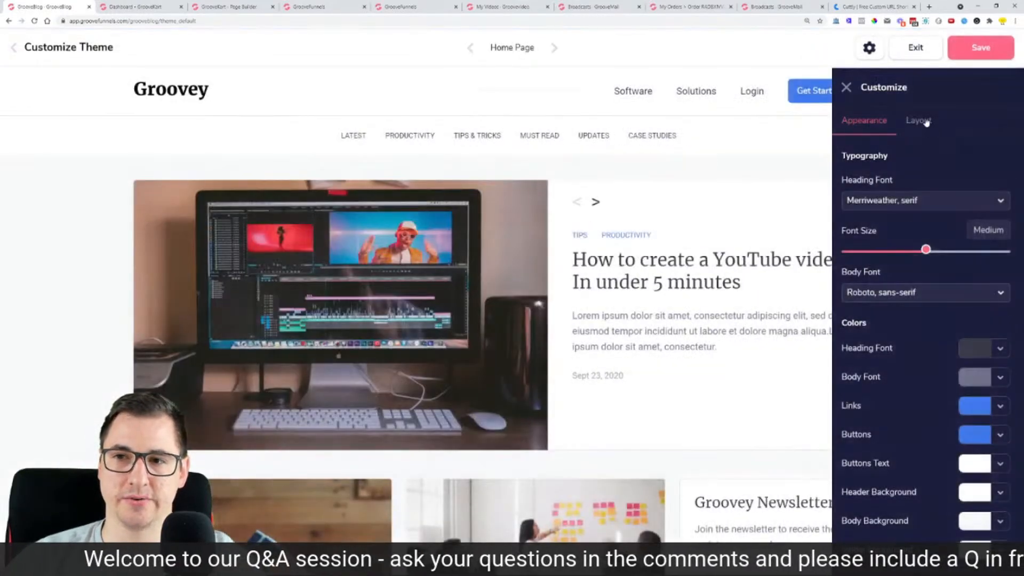
{"action": "left_click", "coordinate": [918, 121]}
{"action": "left_click", "coordinate": [905, 178]}
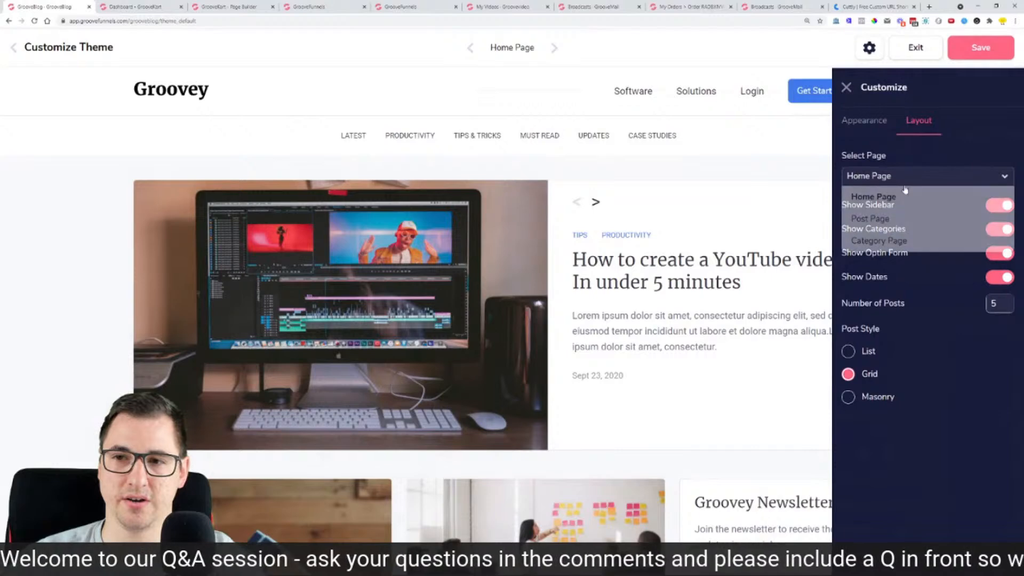
{"action": "left_click", "coordinate": [898, 219]}
{"action": "left_click", "coordinate": [999, 209]}
{"action": "left_click", "coordinate": [1000, 210]}
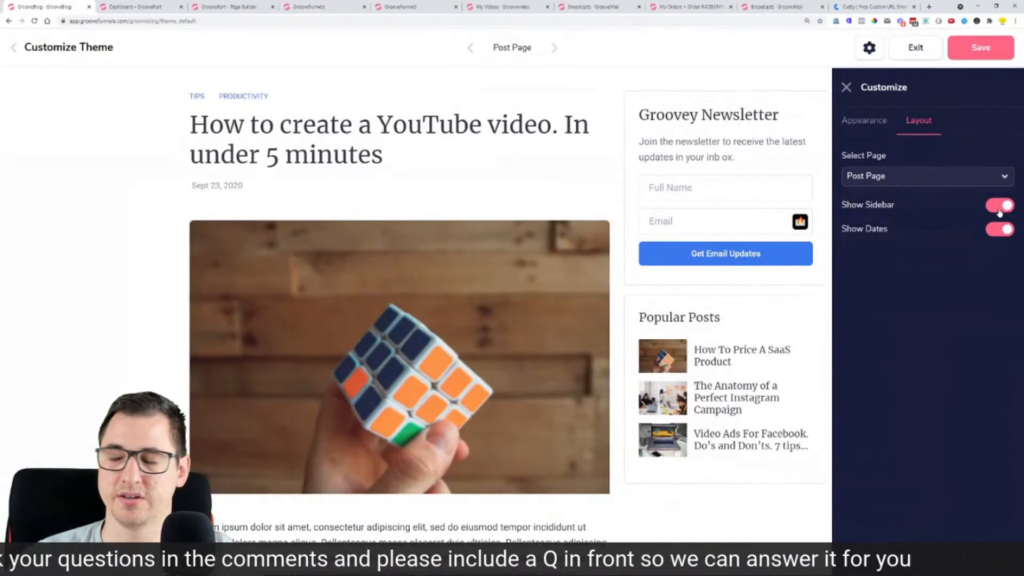
{"action": "scroll", "coordinate": [629, 213], "scroll_direction": "down", "scroll_amount": 7}
{"action": "scroll", "coordinate": [640, 222], "scroll_direction": "up", "scroll_amount": 7}
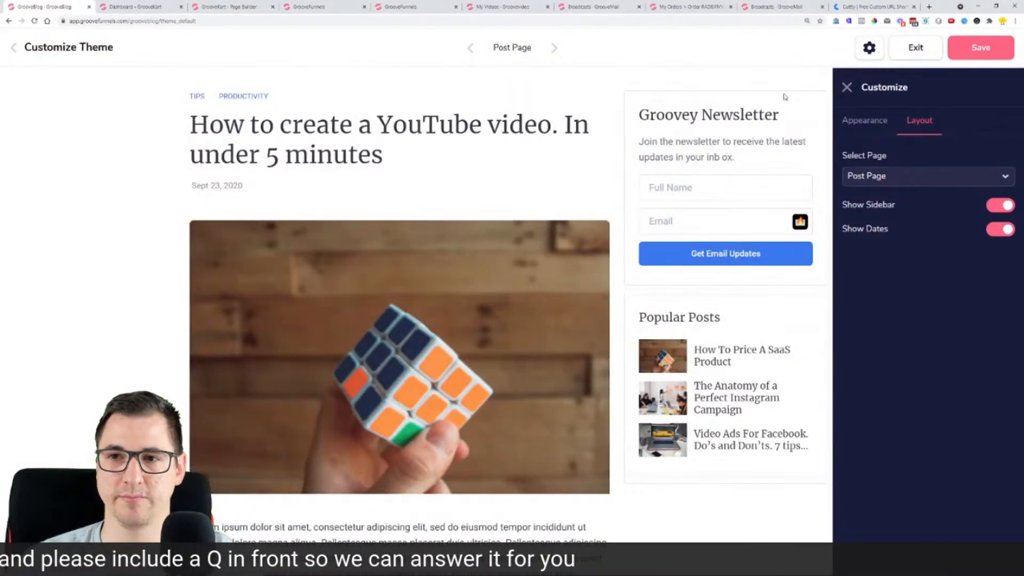
{"action": "left_click", "coordinate": [845, 87]}
{"action": "left_click", "coordinate": [14, 48]}
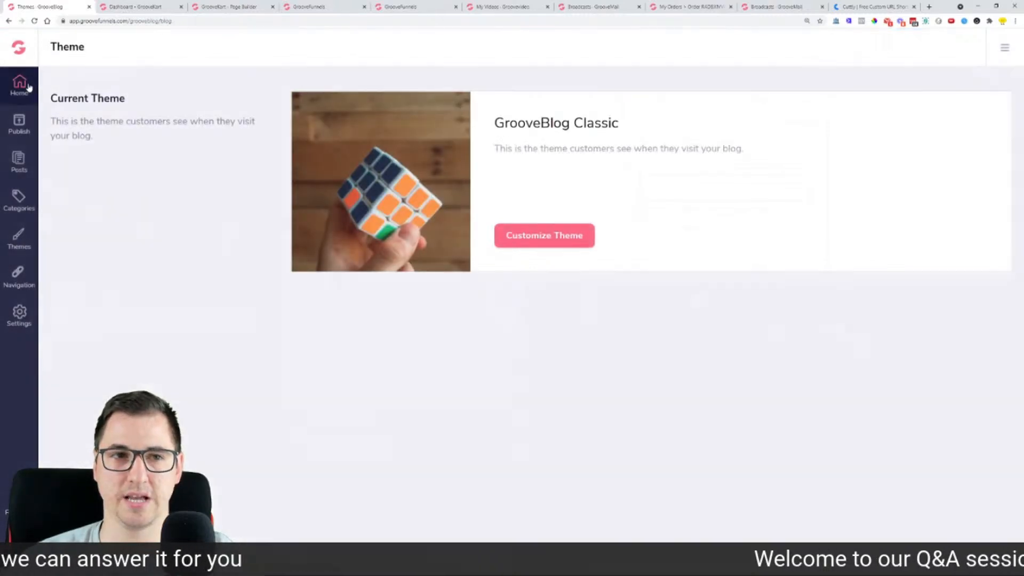
{"action": "left_click", "coordinate": [27, 83]}
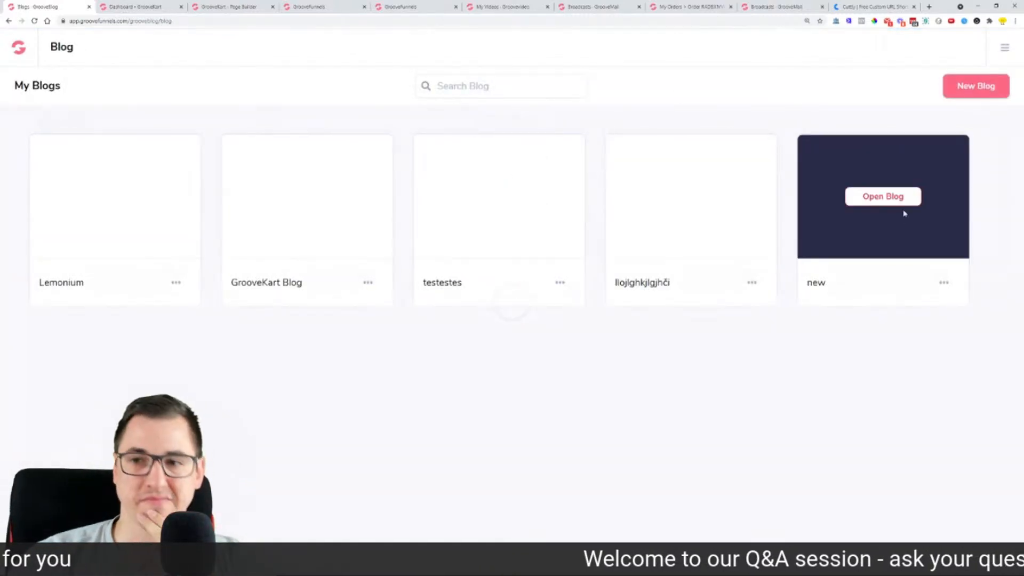
Step: Open the 'new' blog's GrooveBlog Classic theme customizer on the Post Page layout
{"action": "left_click", "coordinate": [899, 203]}
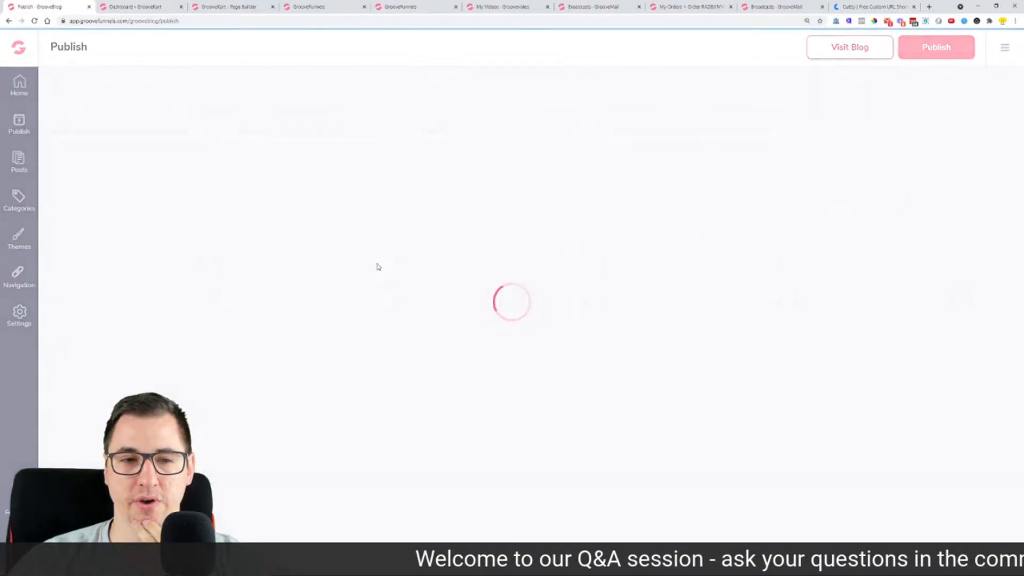
{"action": "left_click", "coordinate": [17, 242]}
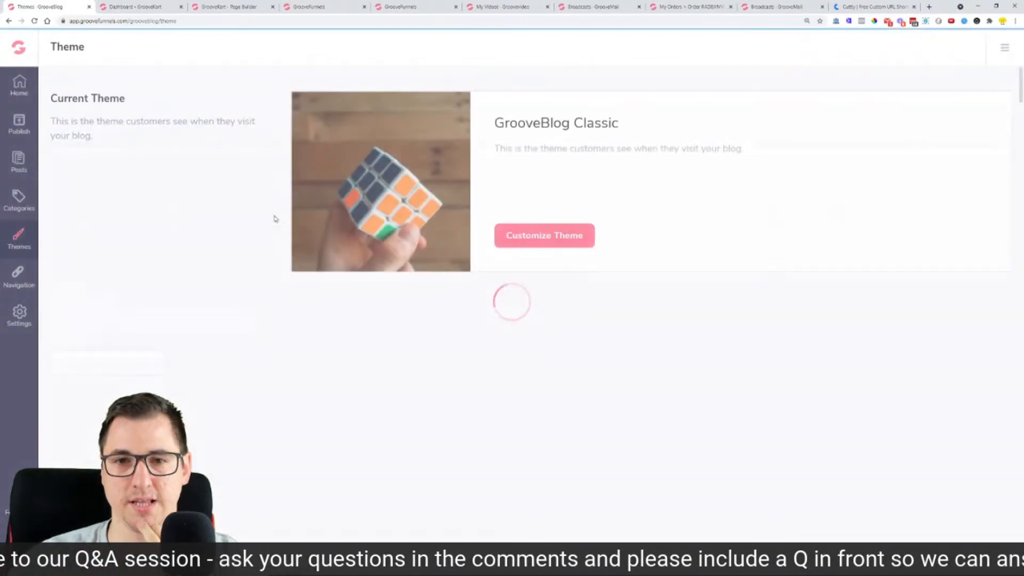
{"action": "left_click", "coordinate": [539, 236]}
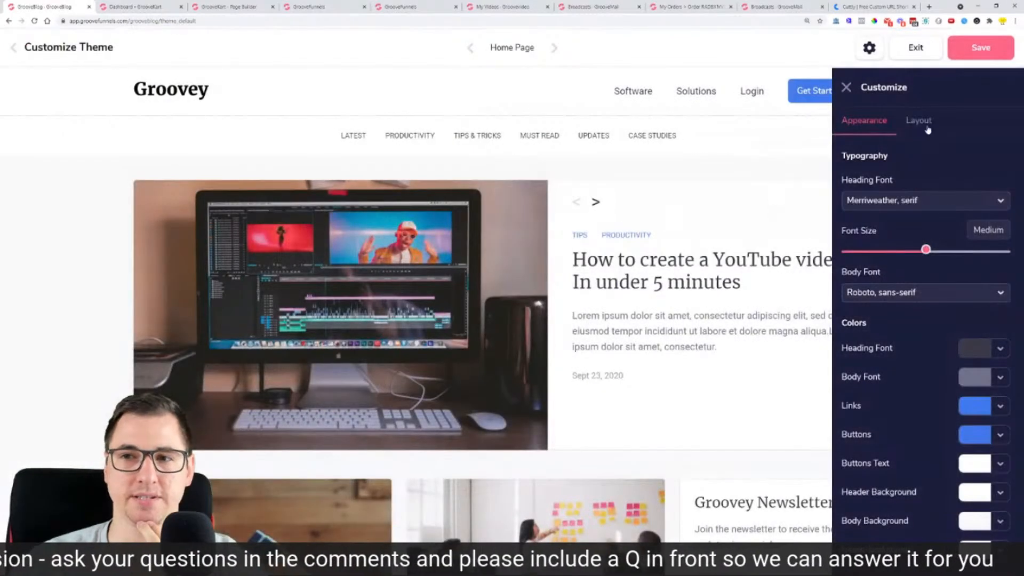
{"action": "left_click", "coordinate": [928, 129]}
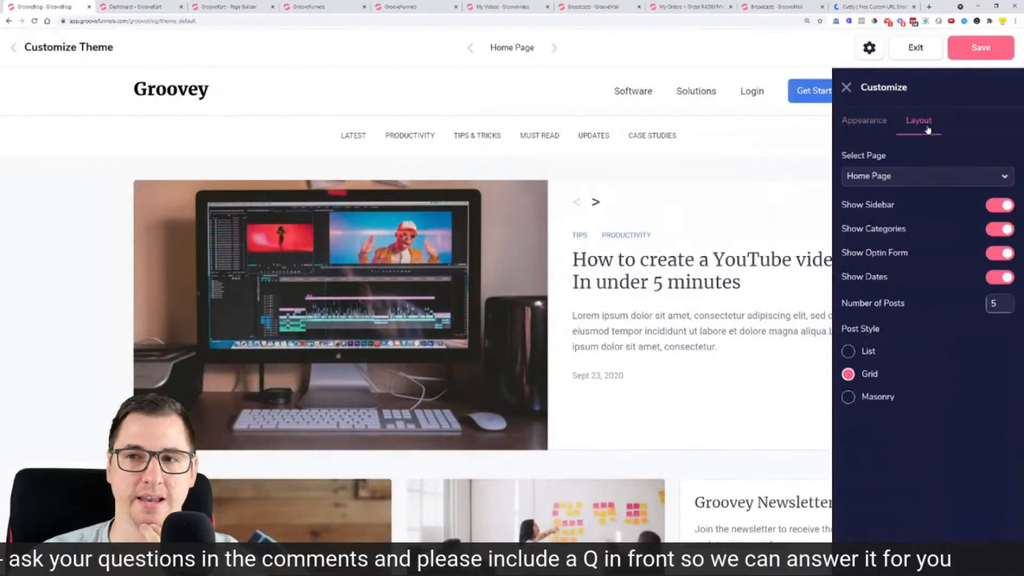
{"action": "left_click", "coordinate": [913, 180]}
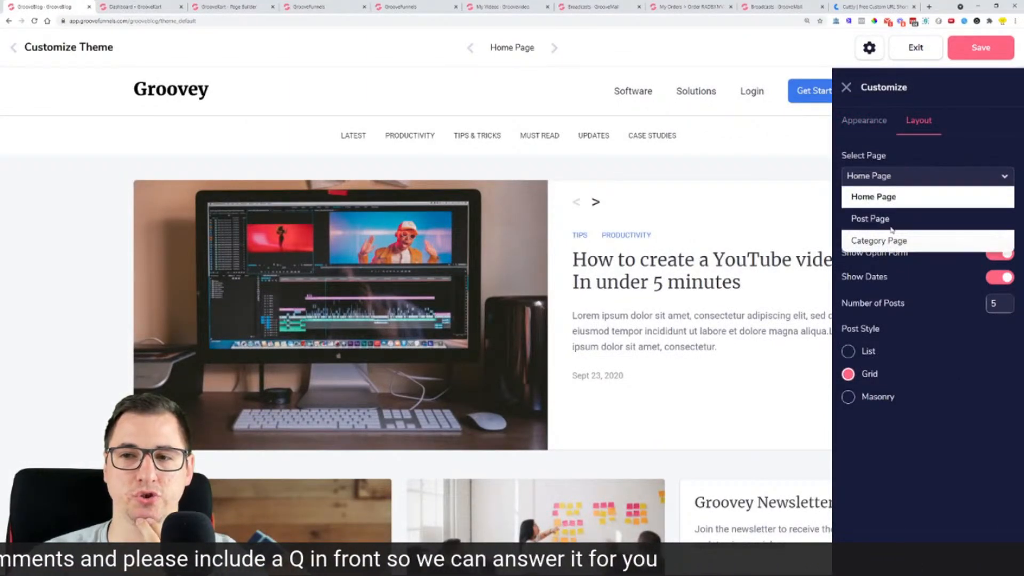
{"action": "left_click", "coordinate": [875, 219]}
Step: Toggle the Post Page sidebar off and back on, then close the panel for a full preview
{"action": "left_click", "coordinate": [1006, 206]}
{"action": "left_click", "coordinate": [1005, 207]}
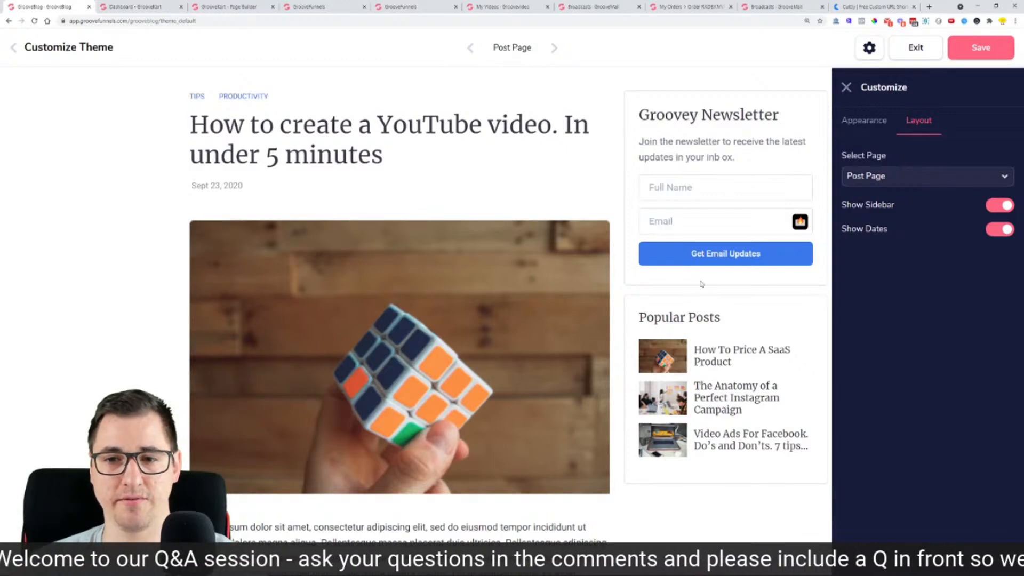
{"action": "scroll", "coordinate": [614, 363], "scroll_direction": "down", "scroll_amount": 10}
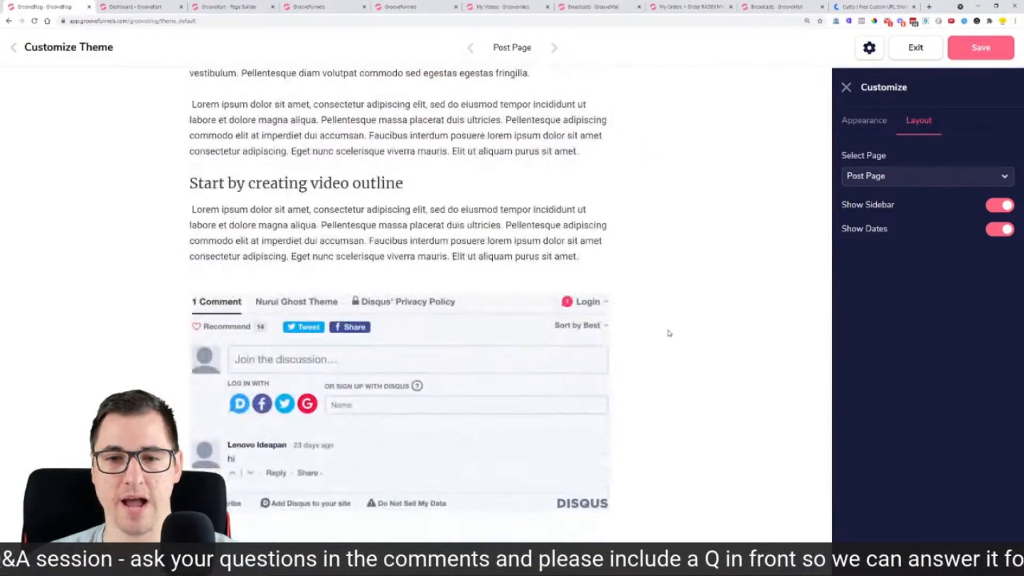
{"action": "scroll", "coordinate": [669, 334], "scroll_direction": "up", "scroll_amount": 7}
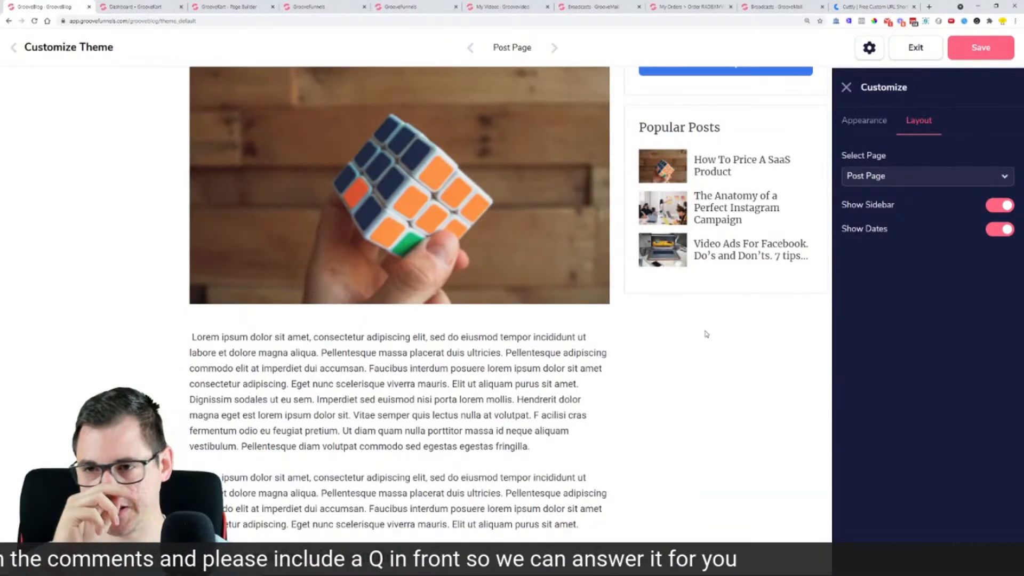
{"action": "left_click", "coordinate": [846, 87]}
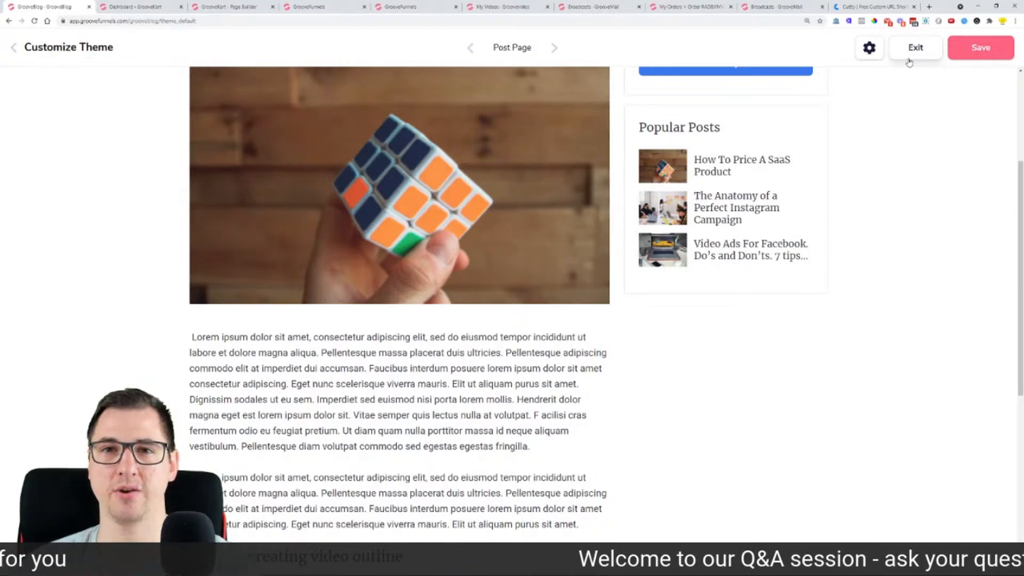
{"action": "left_click", "coordinate": [930, 8]}
{"action": "type", "text": "feedba"}
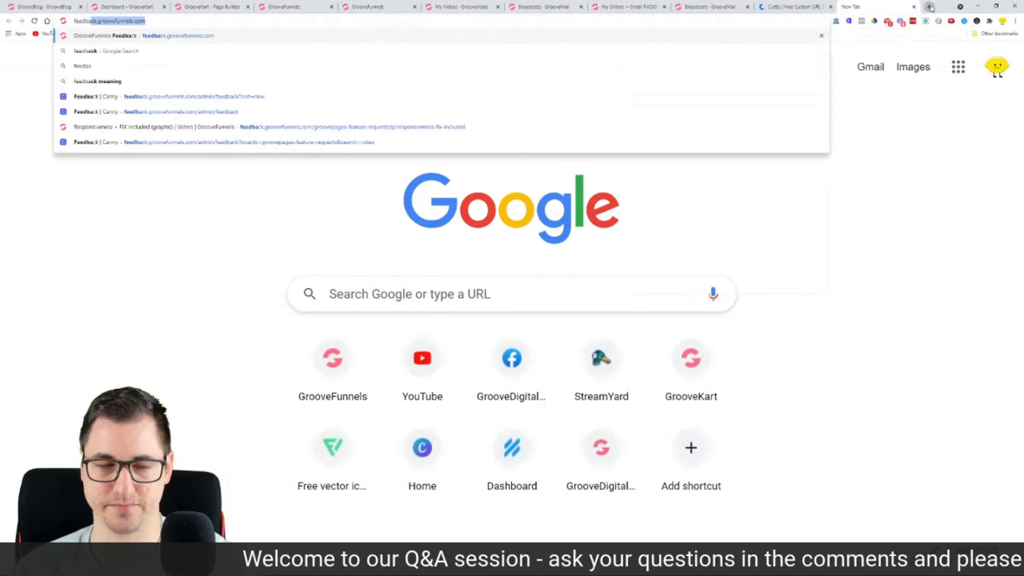
{"action": "type", "text": "c"}
{"action": "key", "text": "Return"}
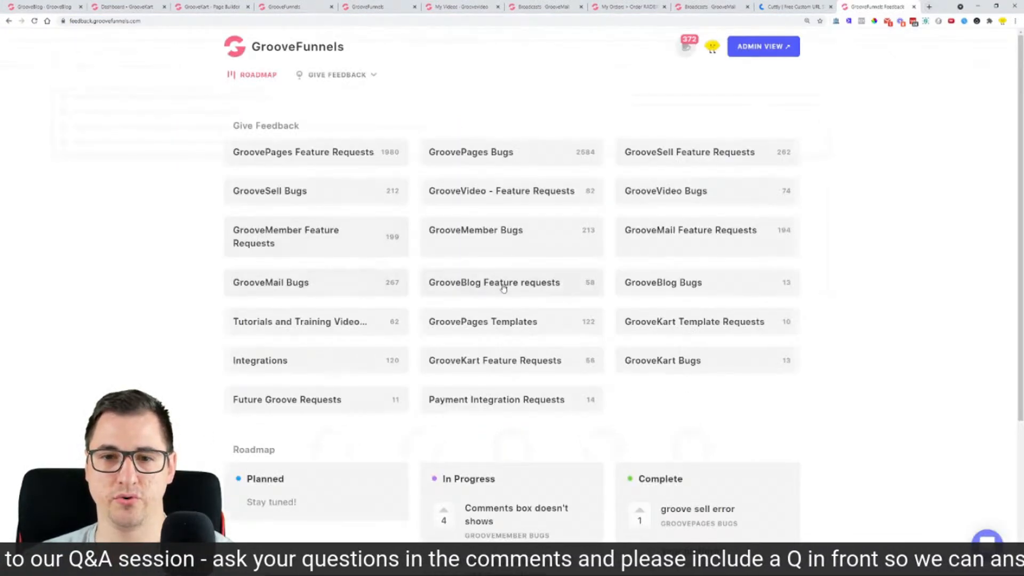
{"action": "left_click", "coordinate": [503, 288]}
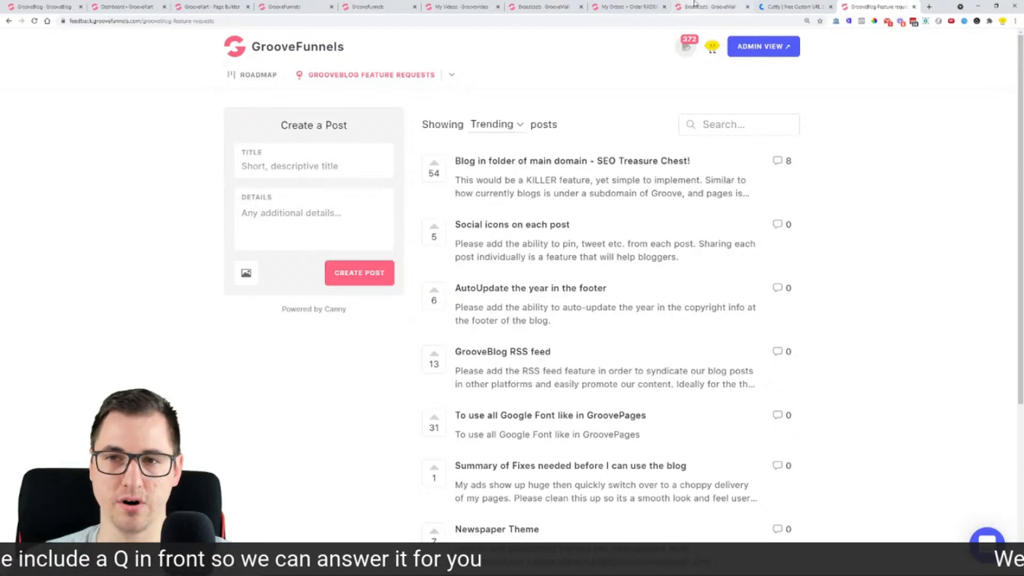
{"action": "left_click", "coordinate": [915, 7]}
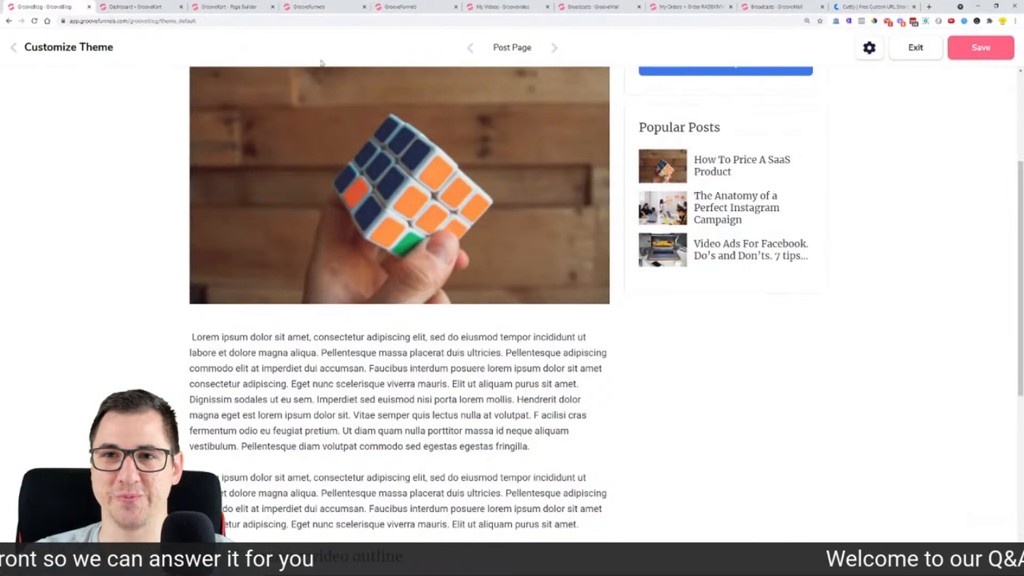
{"action": "scroll", "coordinate": [589, 255], "scroll_direction": "up", "scroll_amount": 4}
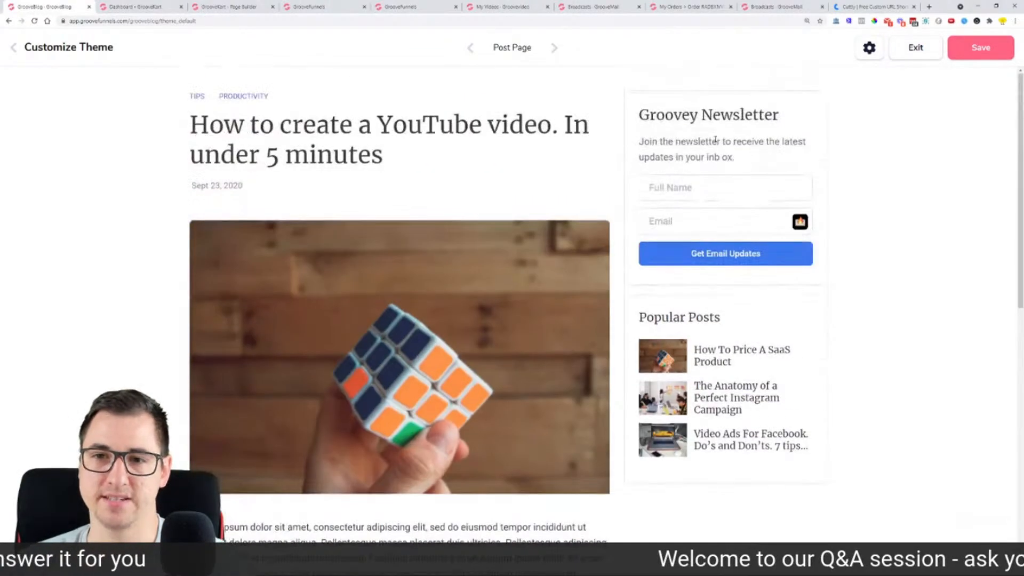
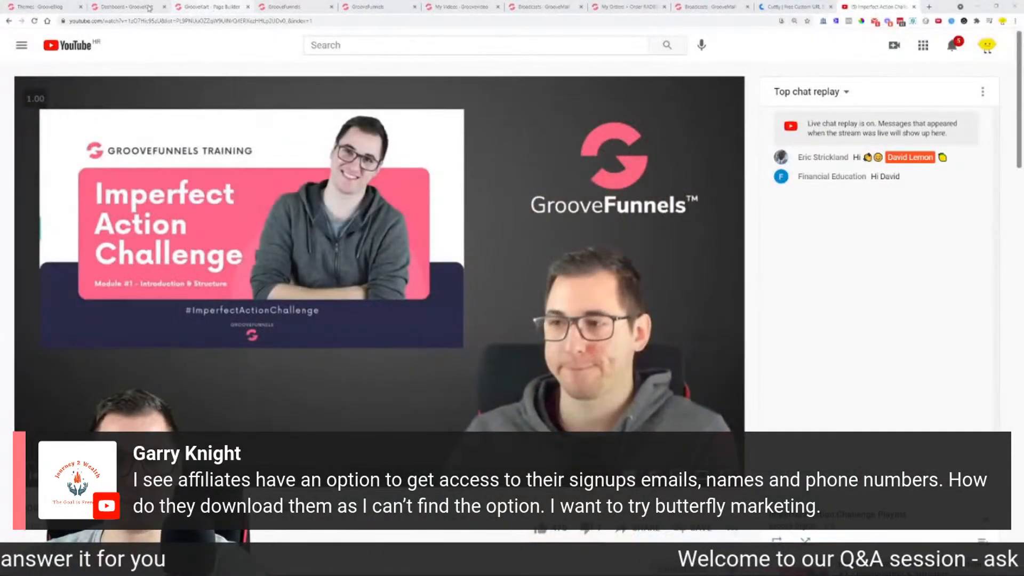
Step: Look through the open GrooveBlog, GrooveKart dashboard and page-builder browser tabs
{"action": "left_click", "coordinate": [37, 7]}
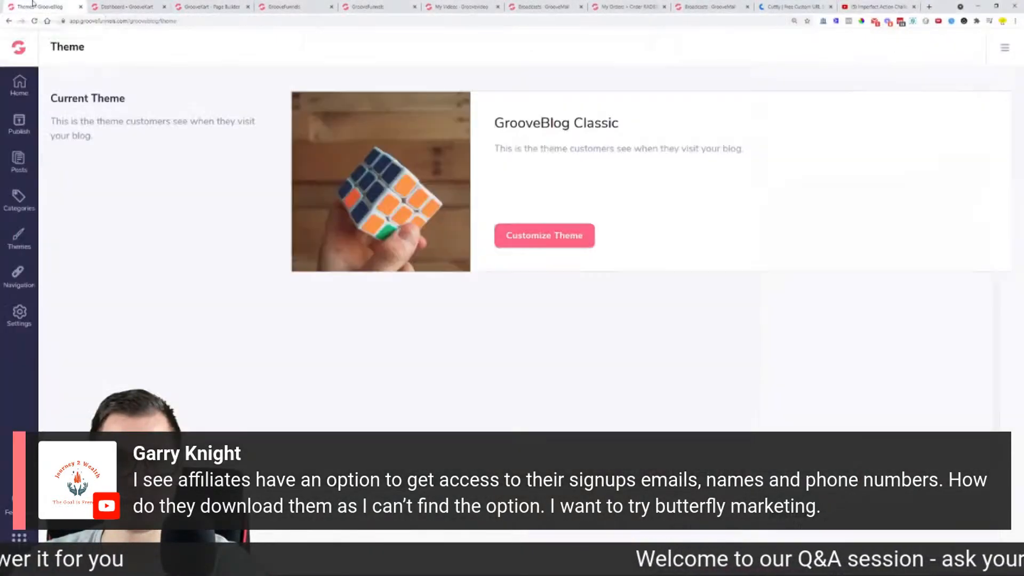
{"action": "left_click", "coordinate": [126, 5]}
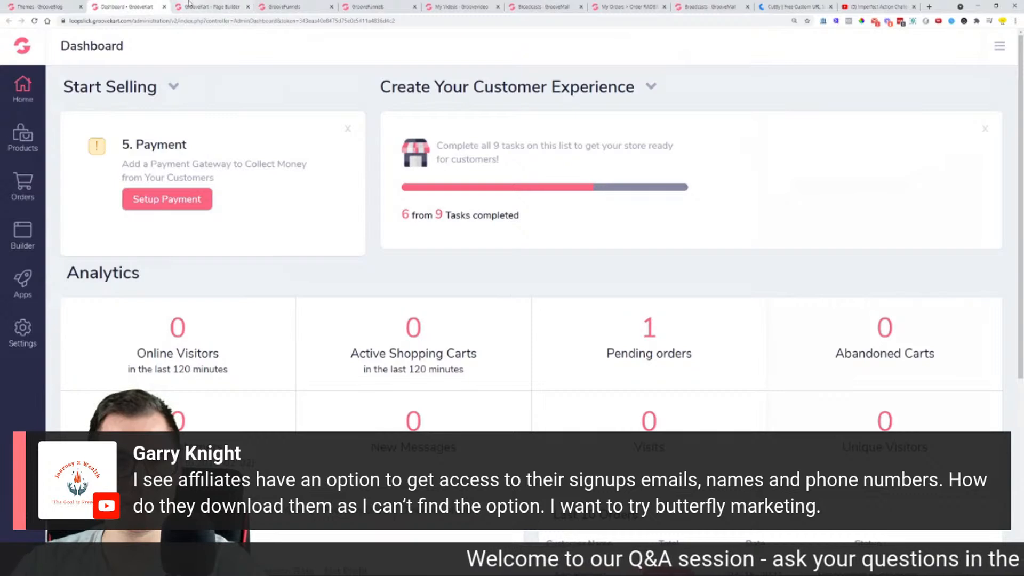
{"action": "left_click", "coordinate": [205, 6]}
{"action": "left_click", "coordinate": [280, 6]}
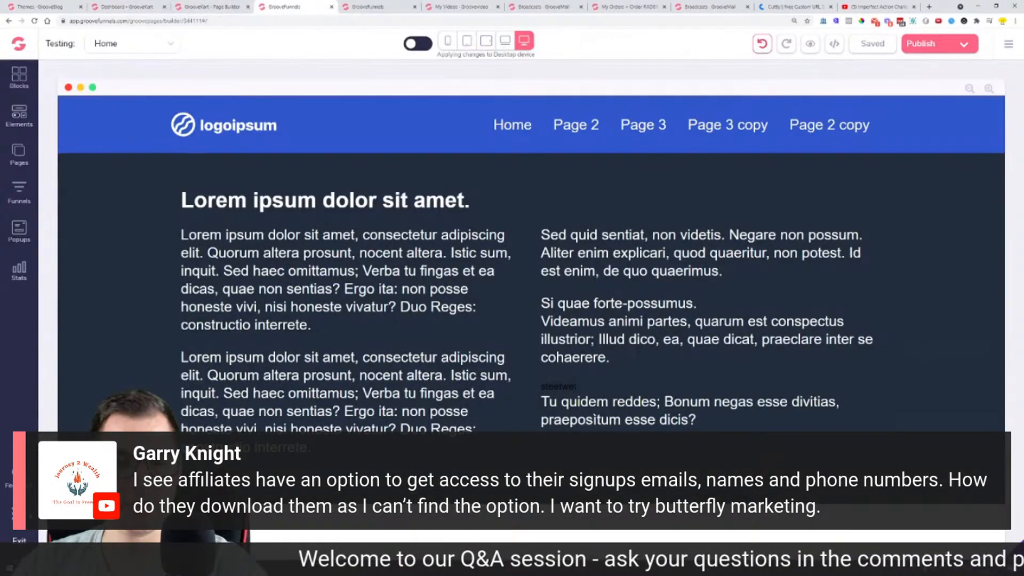
Step: Launch GrooveAffiliate from the app switcher and go to Promos > Promotions And Links
{"action": "left_click", "coordinate": [19, 514]}
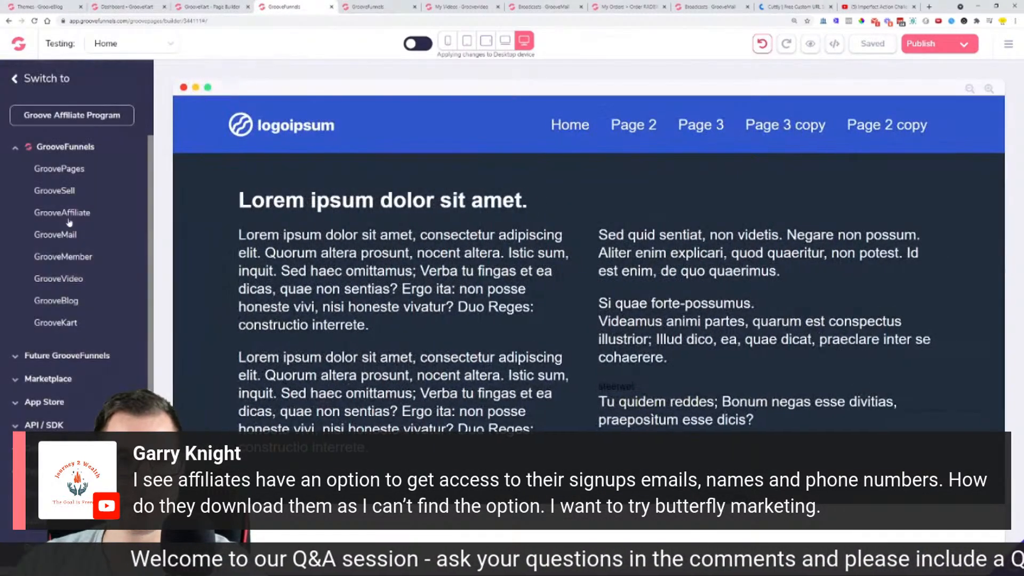
{"action": "left_click", "coordinate": [69, 217]}
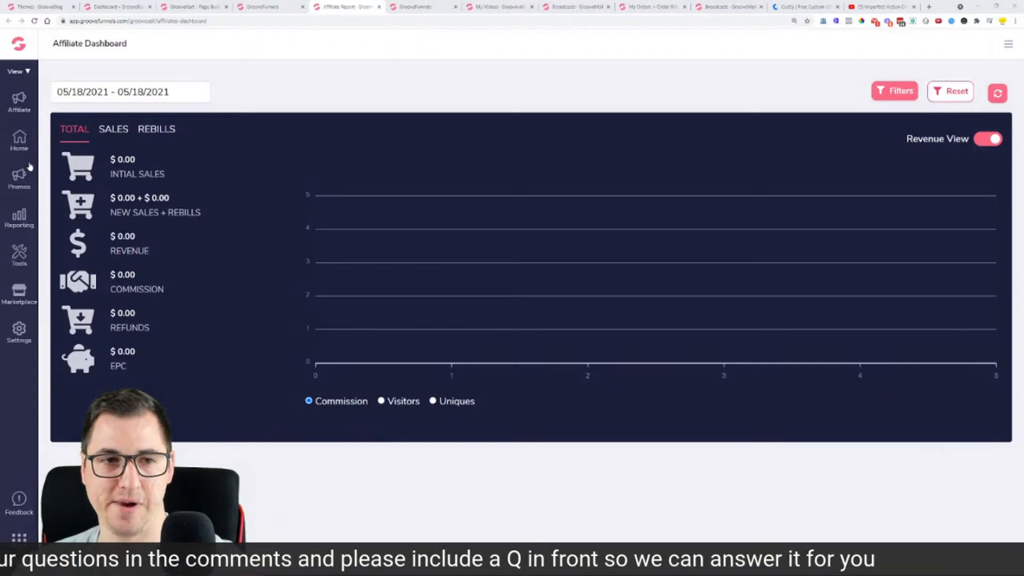
{"action": "left_click", "coordinate": [19, 177]}
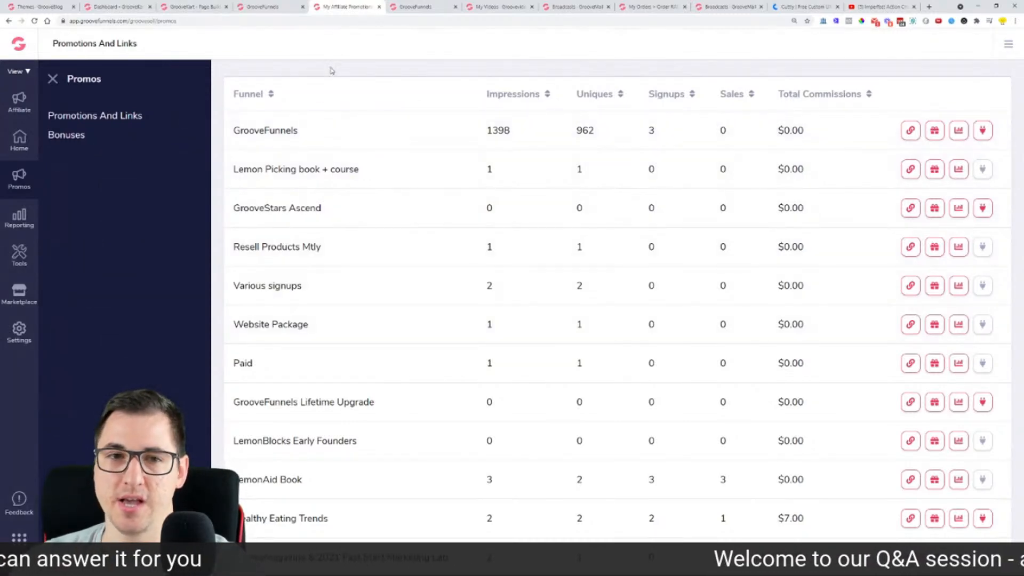
Step: Open the GrooveFunnels promotion's data-sharing page, zoom in, and view the Bonus Integrations, Webhooks, Memberships and Files tabs
{"action": "left_click", "coordinate": [983, 132]}
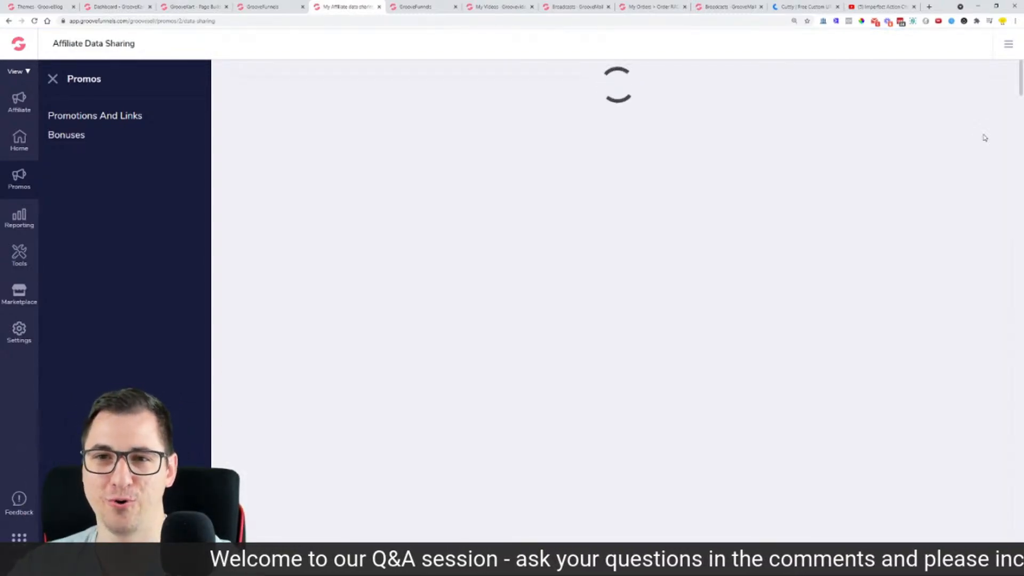
{"action": "key", "text": "ctrl+plus"}
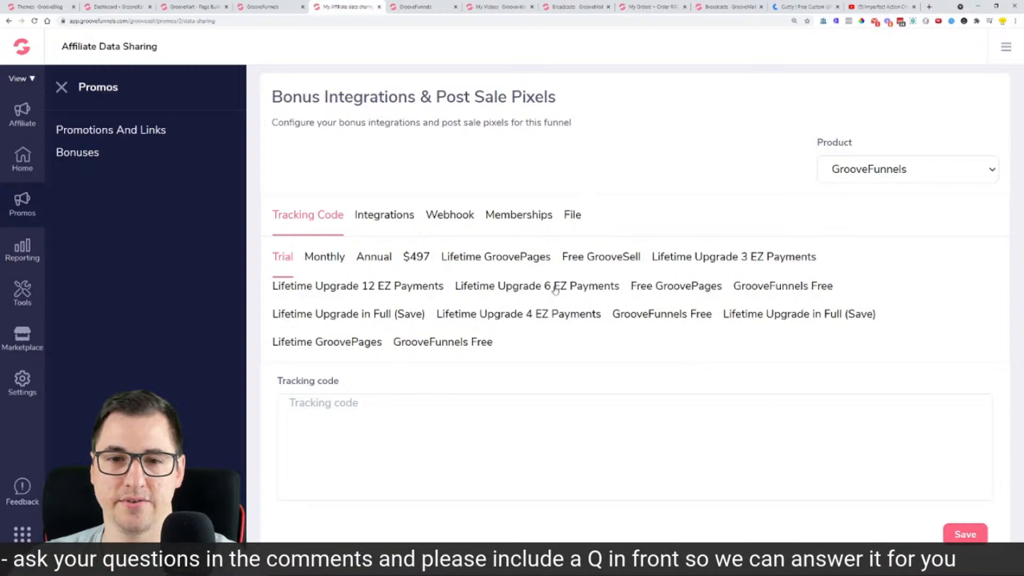
{"action": "left_click", "coordinate": [393, 218]}
{"action": "left_click", "coordinate": [459, 220]}
{"action": "left_click", "coordinate": [494, 219]}
{"action": "left_click", "coordinate": [574, 219]}
Step: Return to Promotions And Links and open the GrooveFunnels Promo's stats dashboard
{"action": "left_click", "coordinate": [293, 225]}
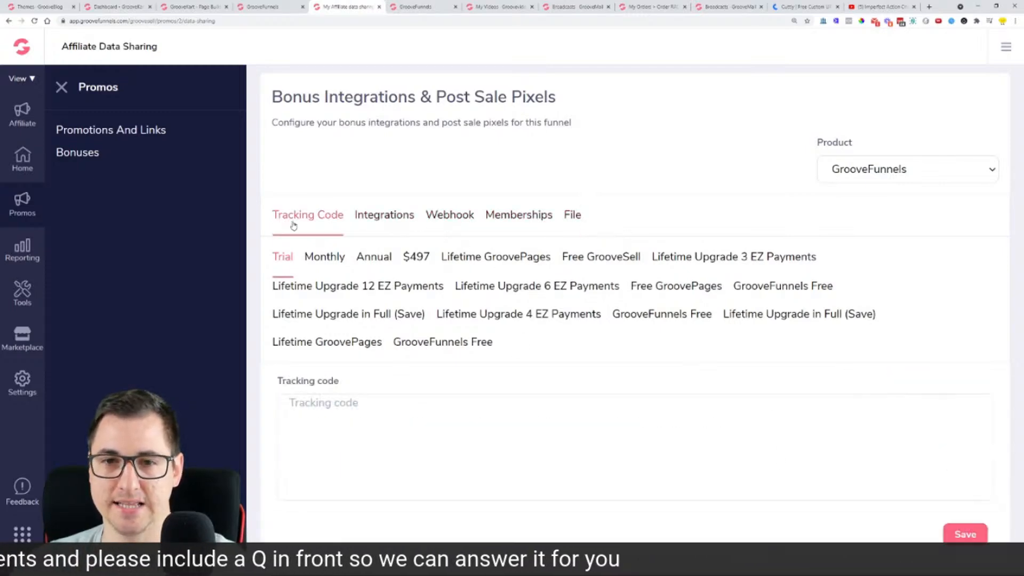
{"action": "left_click", "coordinate": [84, 130]}
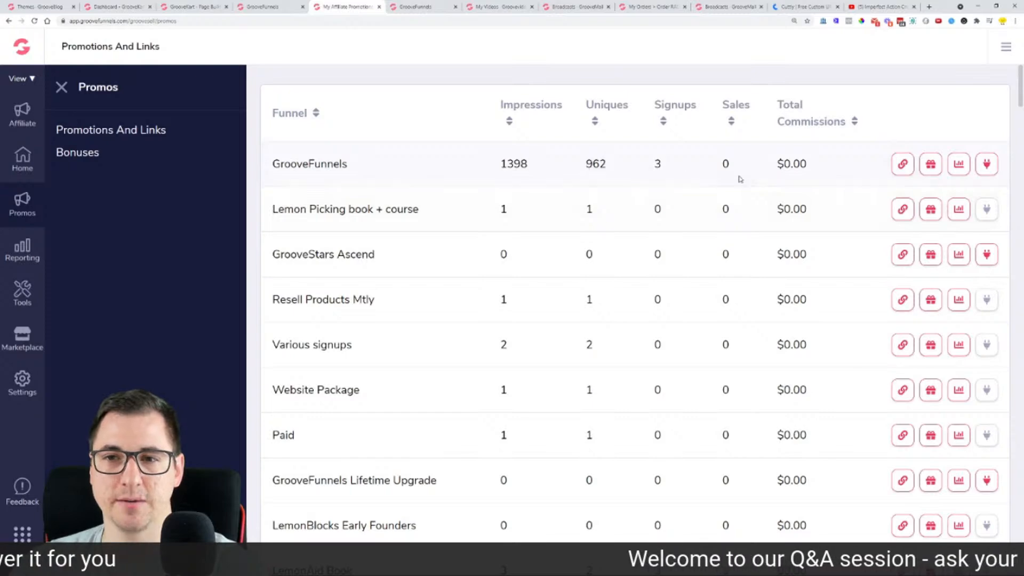
{"action": "left_click", "coordinate": [954, 170]}
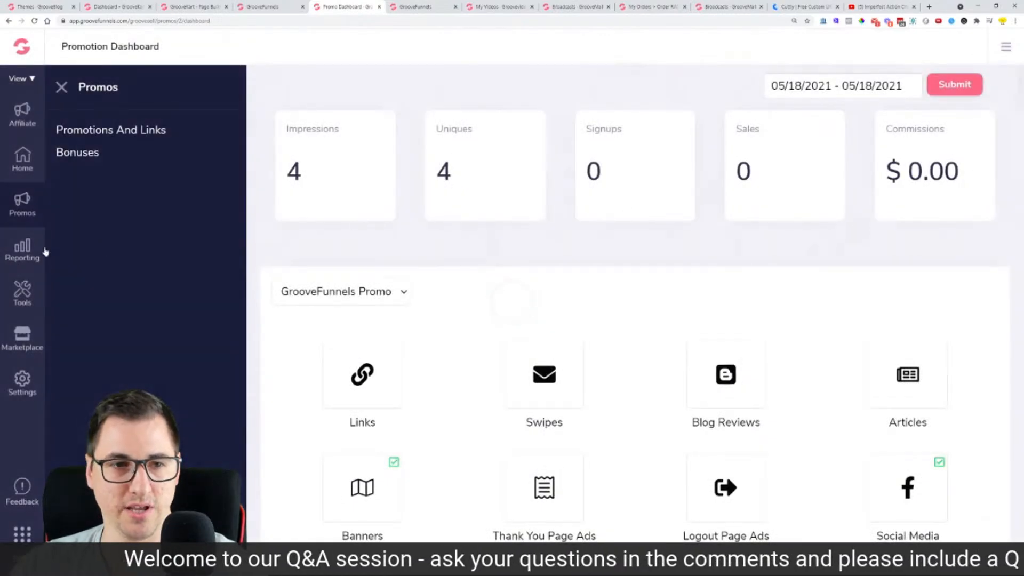
Step: Filter Affiliate Transactions to the vendor's GrooveFunnels and GrooveFunnels Lifetime Upgrade products
{"action": "left_click", "coordinate": [24, 249]}
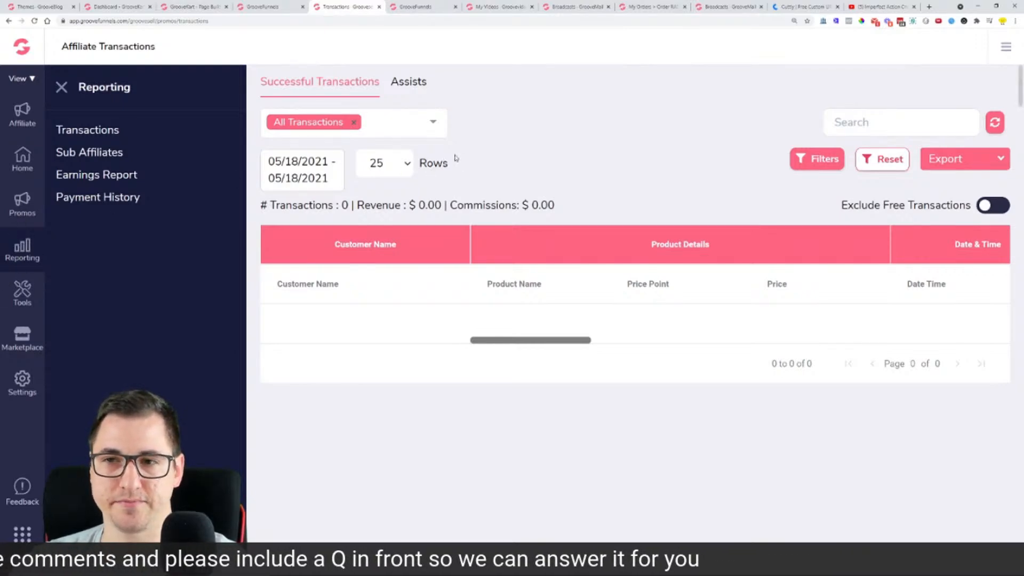
{"action": "left_click", "coordinate": [821, 162]}
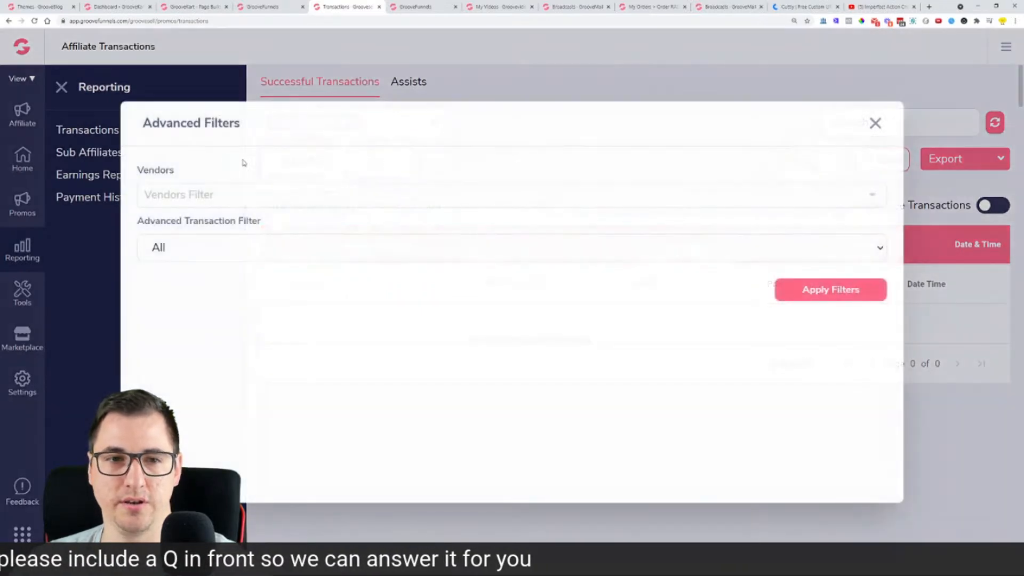
{"action": "left_click", "coordinate": [224, 191]}
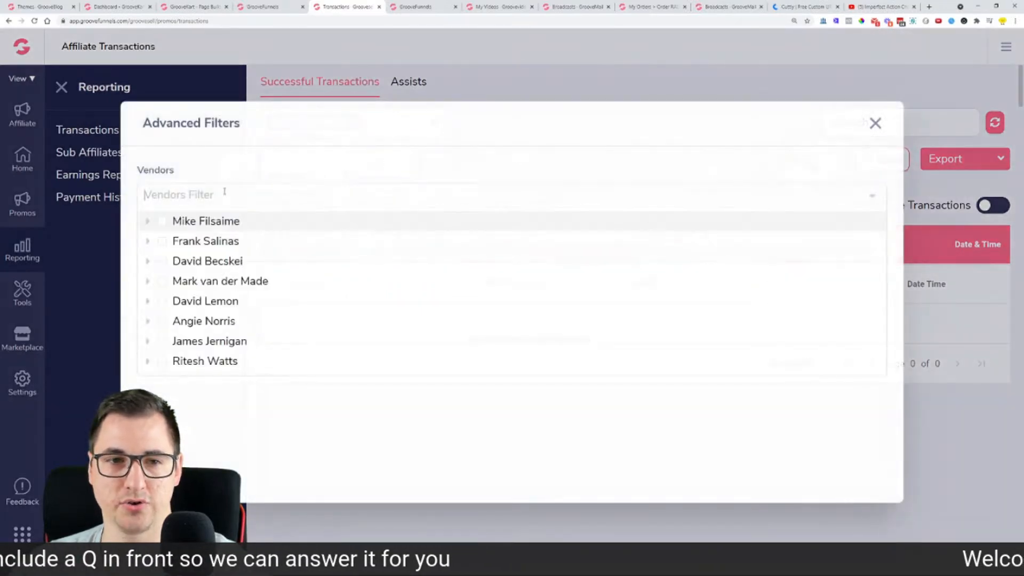
{"action": "left_click", "coordinate": [148, 222]}
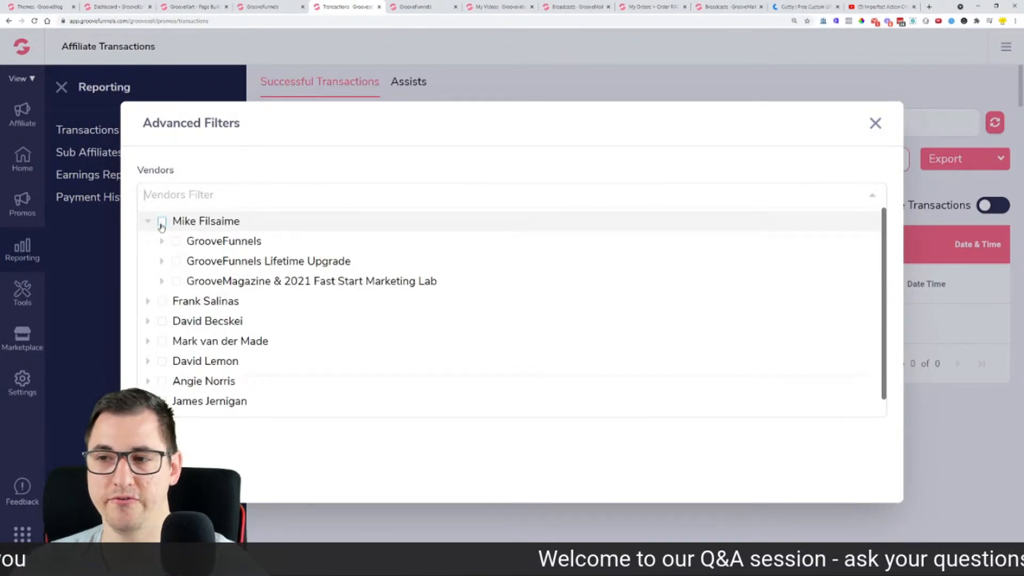
{"action": "left_click", "coordinate": [176, 241]}
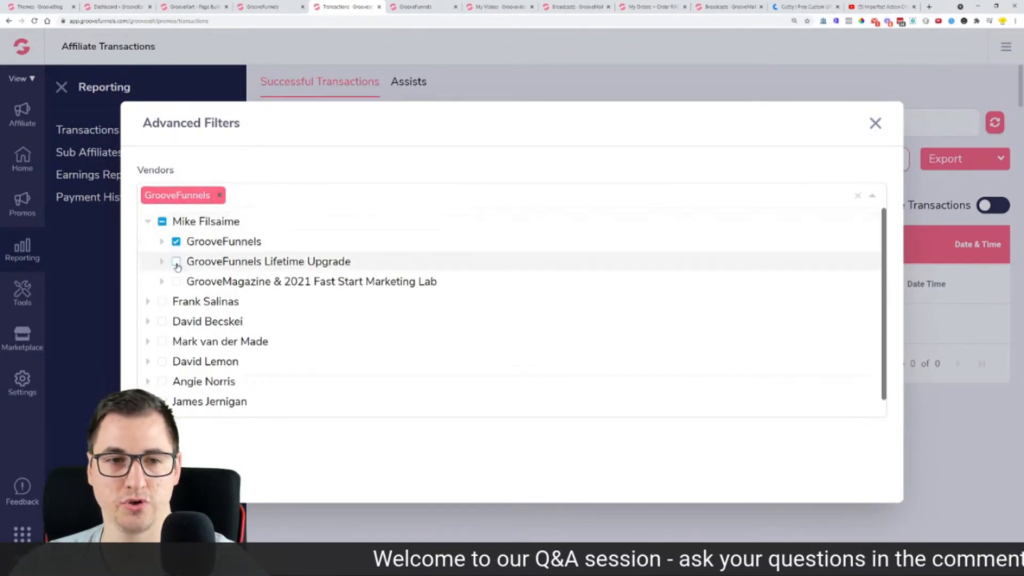
{"action": "left_click", "coordinate": [176, 261]}
{"action": "left_click", "coordinate": [482, 476]}
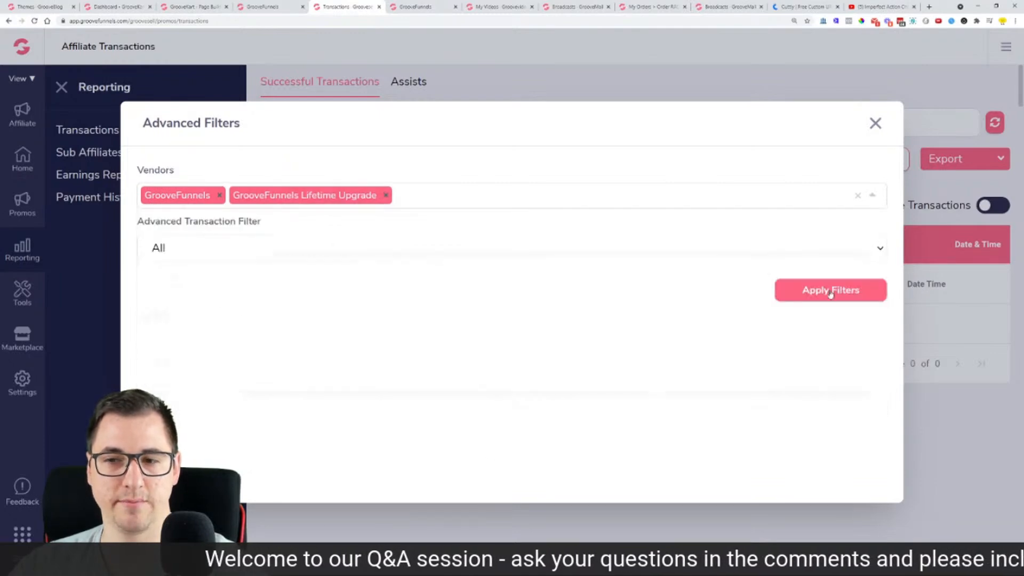
{"action": "left_click", "coordinate": [830, 291]}
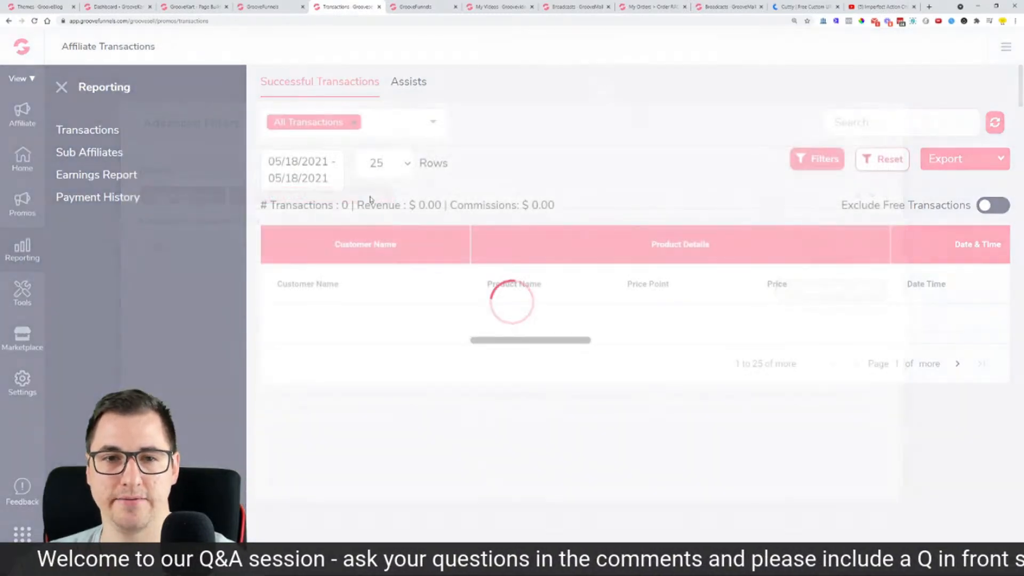
Step: Widen the date range to All Time (12/01/2019–05/18/2021), listing 3 transactions
{"action": "left_click", "coordinate": [315, 178]}
{"action": "left_click", "coordinate": [290, 411]}
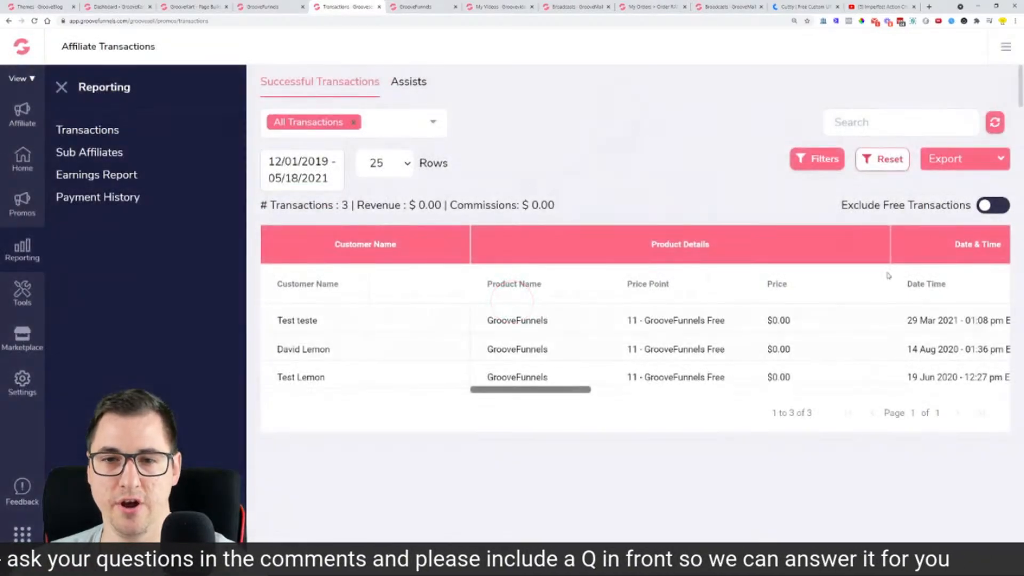
{"action": "left_click", "coordinate": [979, 167]}
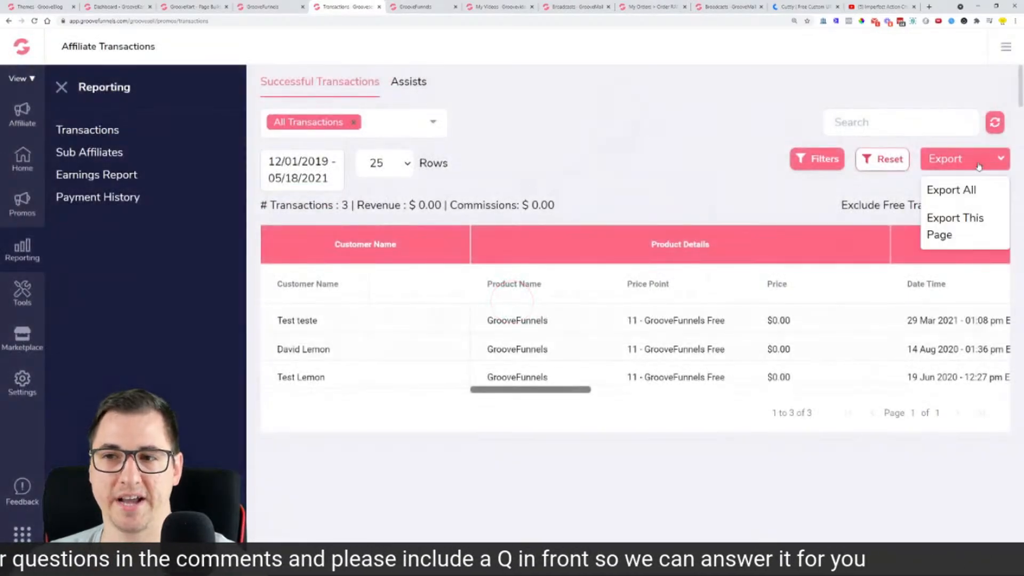
Step: Scroll across the transaction table's columns and run Export All on the filtered transactions
{"action": "left_click", "coordinate": [395, 472]}
{"action": "scroll", "coordinate": [690, 346], "scroll_direction": "right", "scroll_amount": 4}
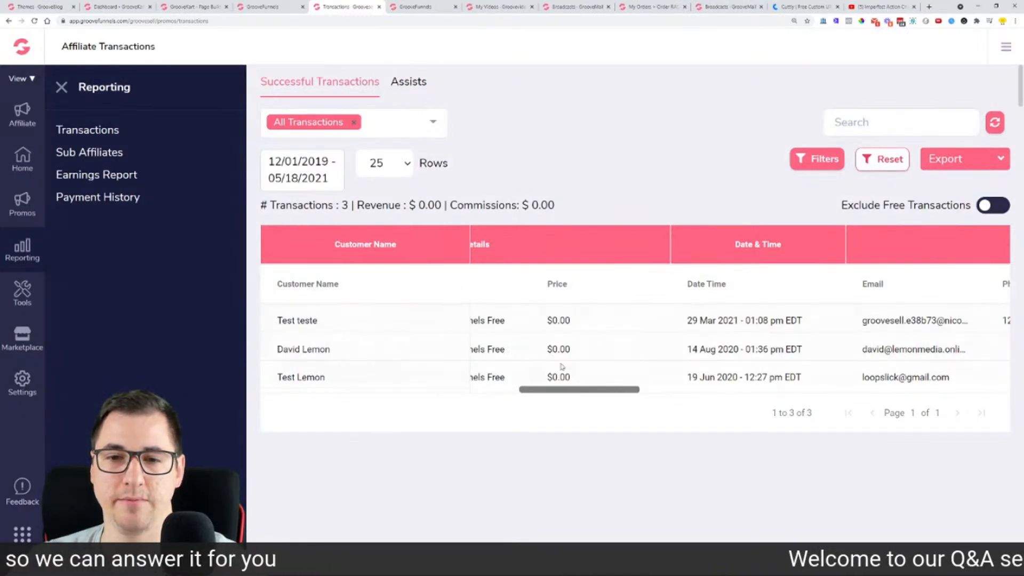
{"action": "scroll", "coordinate": [535, 374], "scroll_direction": "left", "scroll_amount": 3}
{"action": "scroll", "coordinate": [714, 347], "scroll_direction": "right", "scroll_amount": 5}
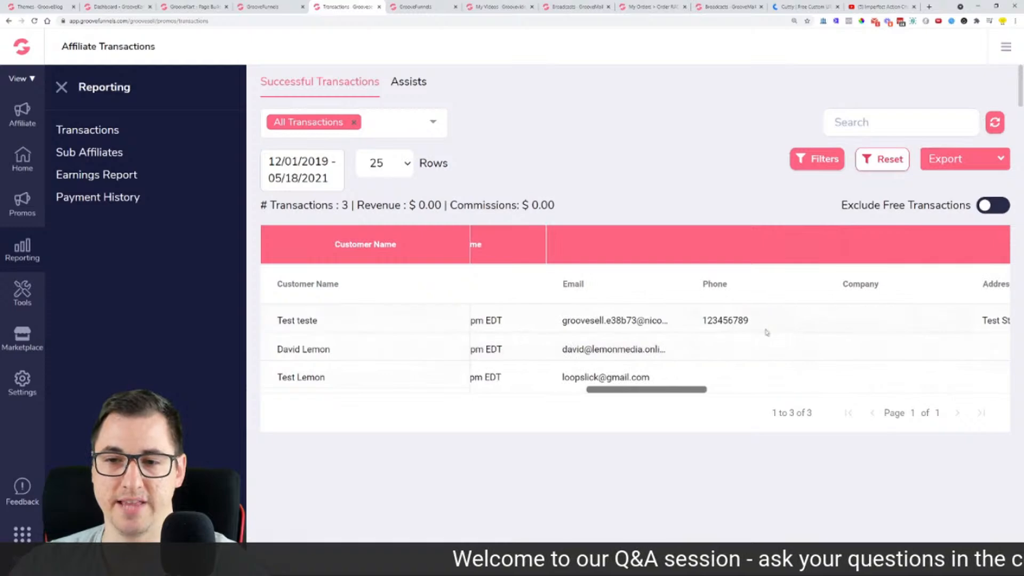
{"action": "scroll", "coordinate": [738, 327], "scroll_direction": "right", "scroll_amount": 5}
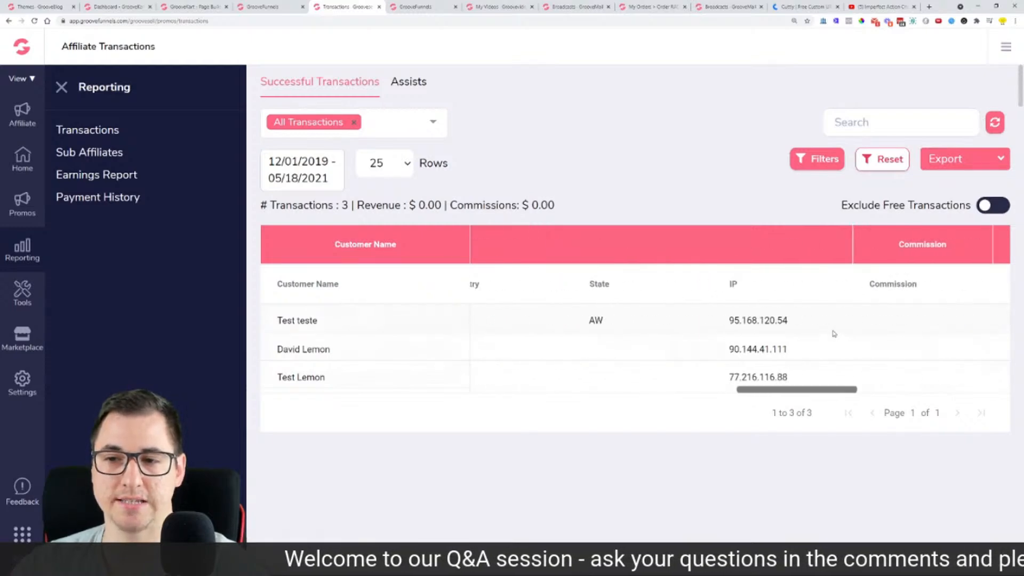
{"action": "scroll", "coordinate": [818, 341], "scroll_direction": "right", "scroll_amount": 5}
{"action": "left_click", "coordinate": [992, 170]}
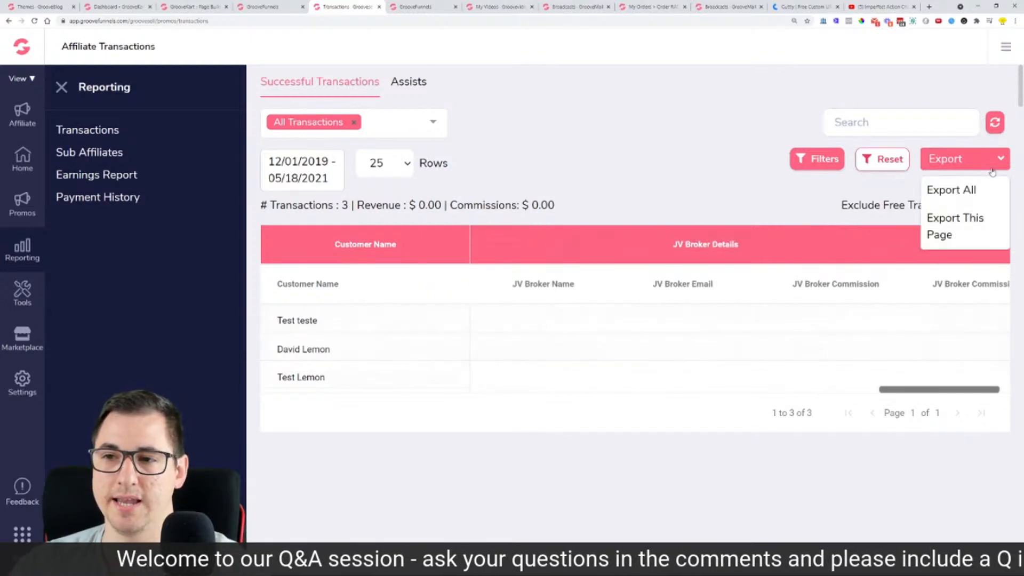
{"action": "left_click", "coordinate": [968, 193]}
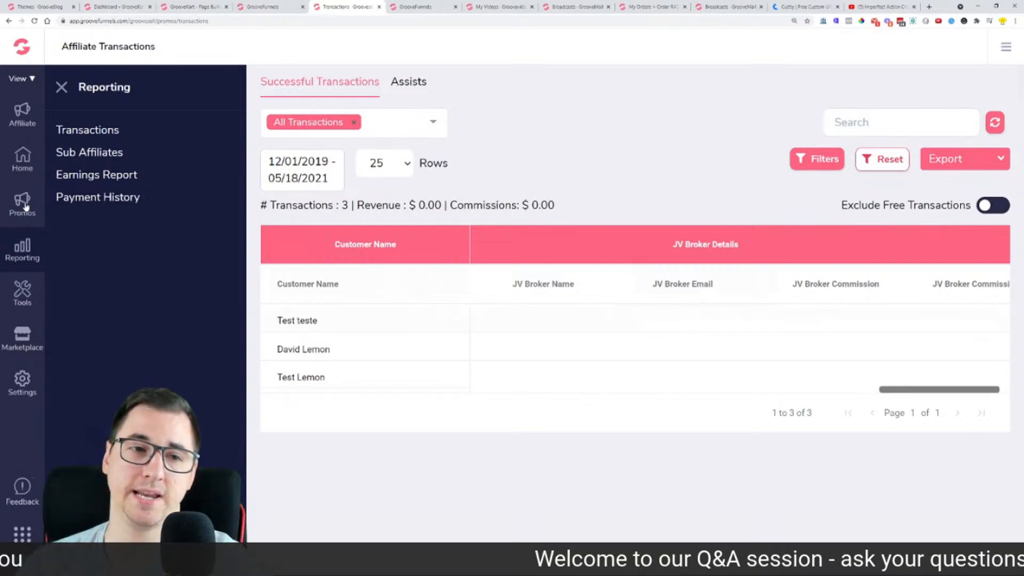
Step: In Advanced Filters, remove the GrooveFunnels and Lifetime Upgrade vendor tags and expand the first vendor
{"action": "left_click", "coordinate": [817, 158]}
{"action": "left_click", "coordinate": [219, 196]}
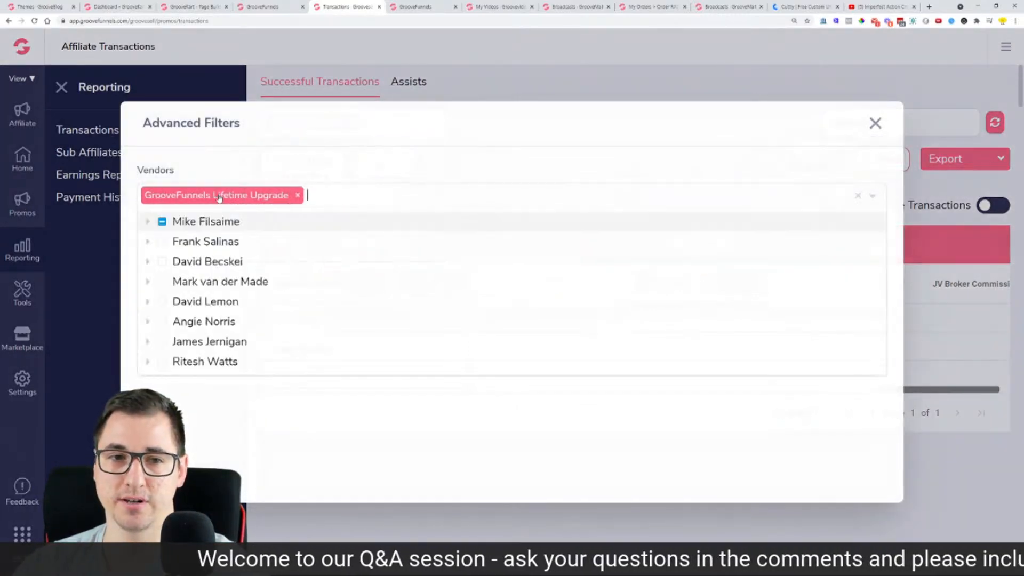
{"action": "left_click", "coordinate": [299, 196]}
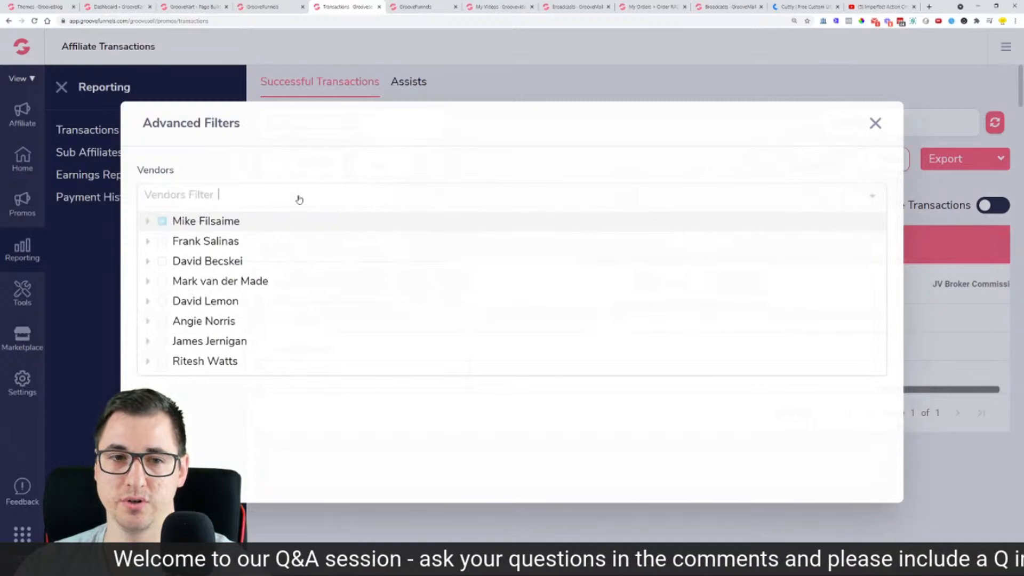
{"action": "left_click", "coordinate": [149, 222]}
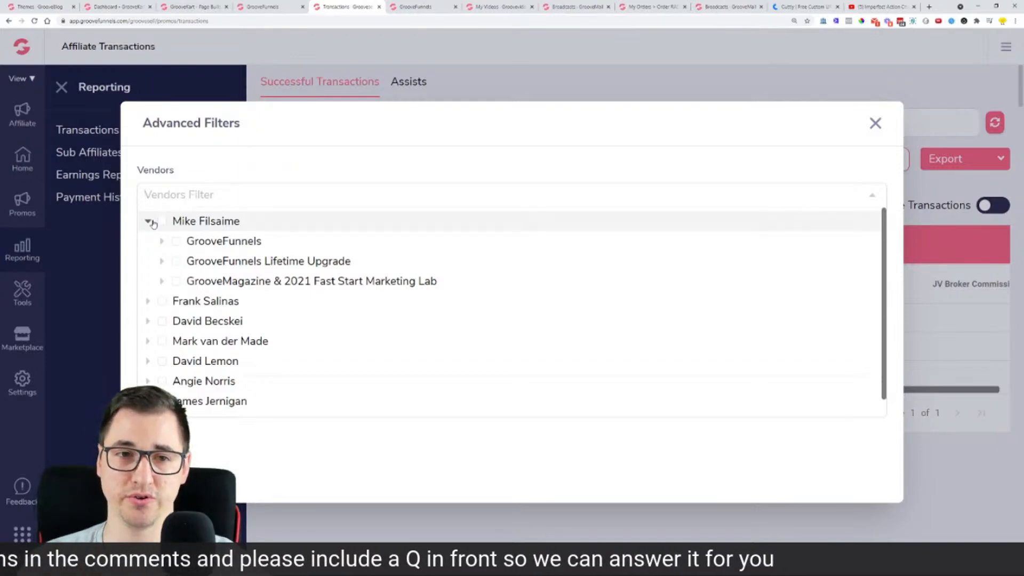
Step: Re-select GrooveFunnels and GrooveFunnels Lifetime Upgrade, close the filters, and dismiss the Export options
{"action": "left_click", "coordinate": [176, 241]}
{"action": "left_click", "coordinate": [176, 261]}
{"action": "left_click", "coordinate": [395, 456]}
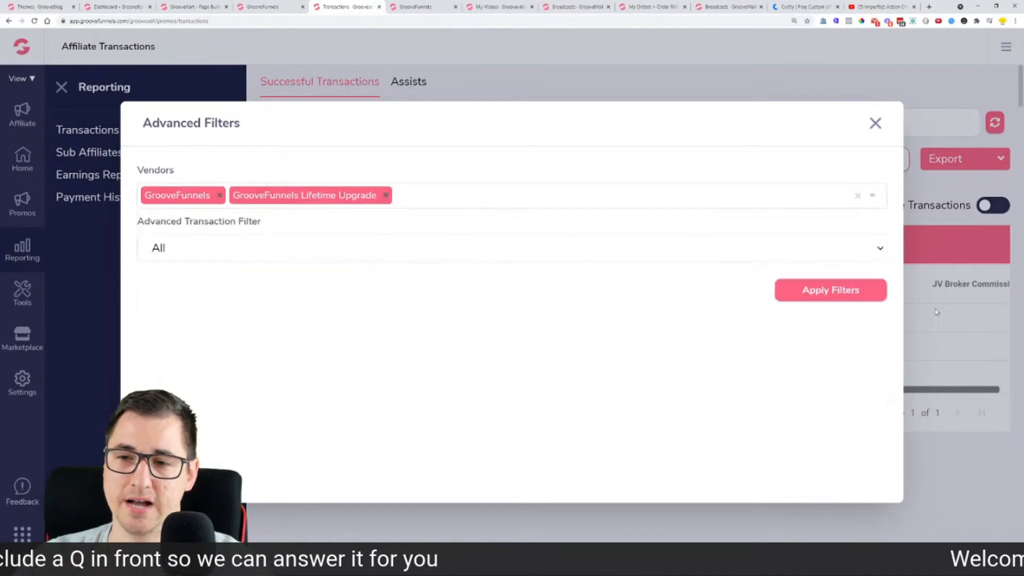
{"action": "left_click", "coordinate": [876, 121]}
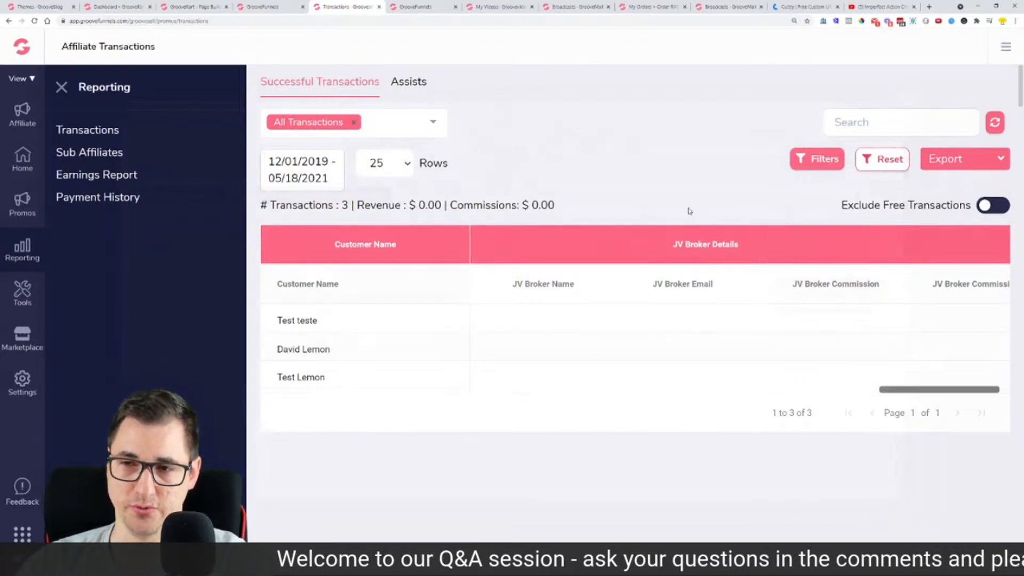
{"action": "left_click", "coordinate": [942, 168]}
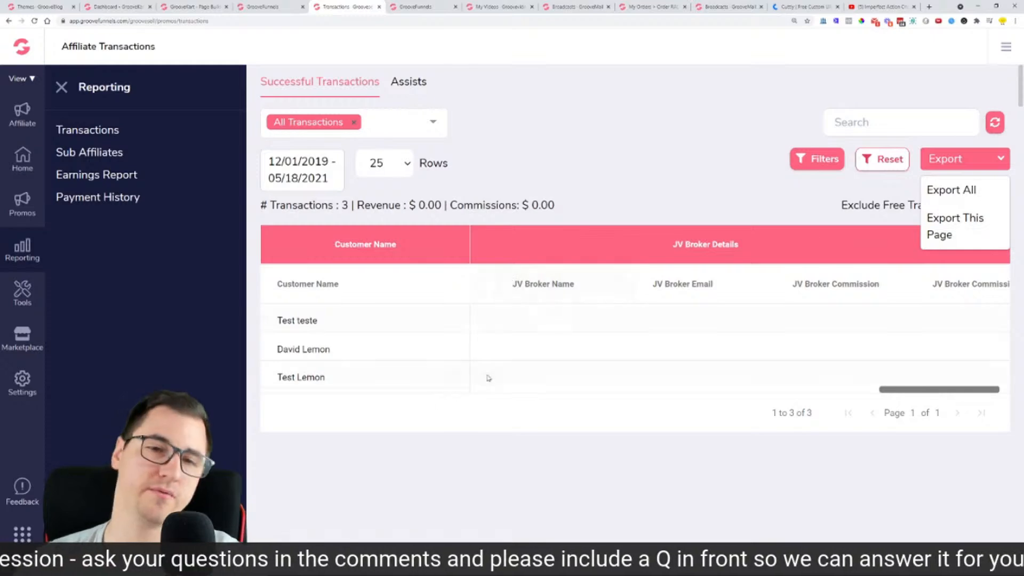
{"action": "left_click", "coordinate": [616, 137]}
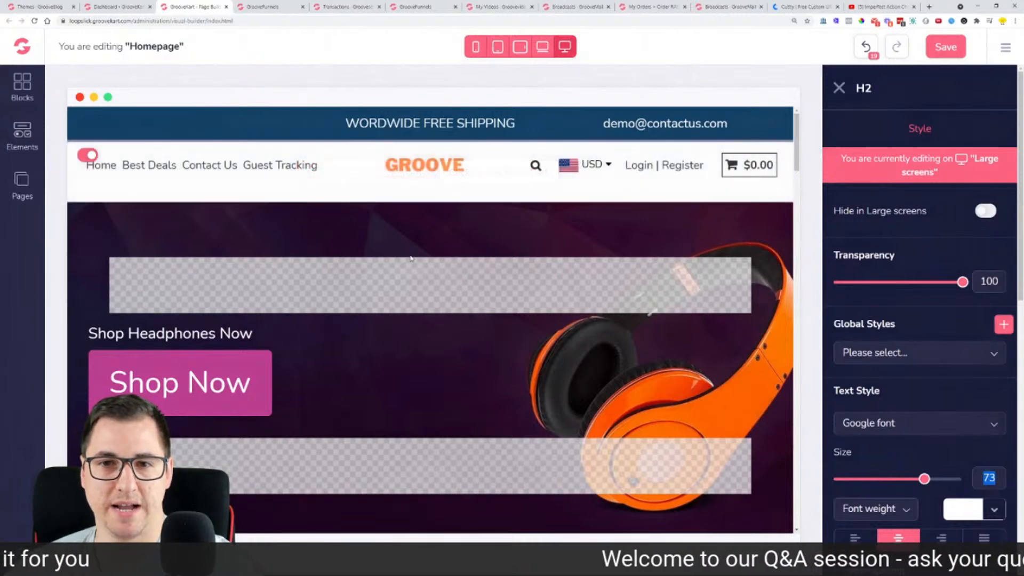
Step: Add a new store navigation item and set its link type to Custom
{"action": "left_click", "coordinate": [21, 133]}
{"action": "left_click", "coordinate": [23, 174]}
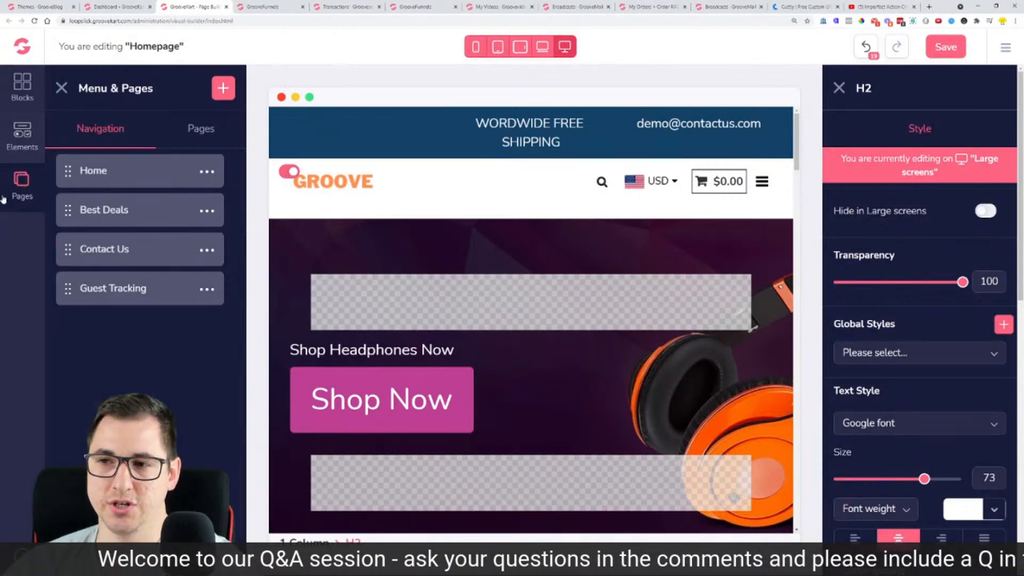
{"action": "left_click", "coordinate": [224, 91]}
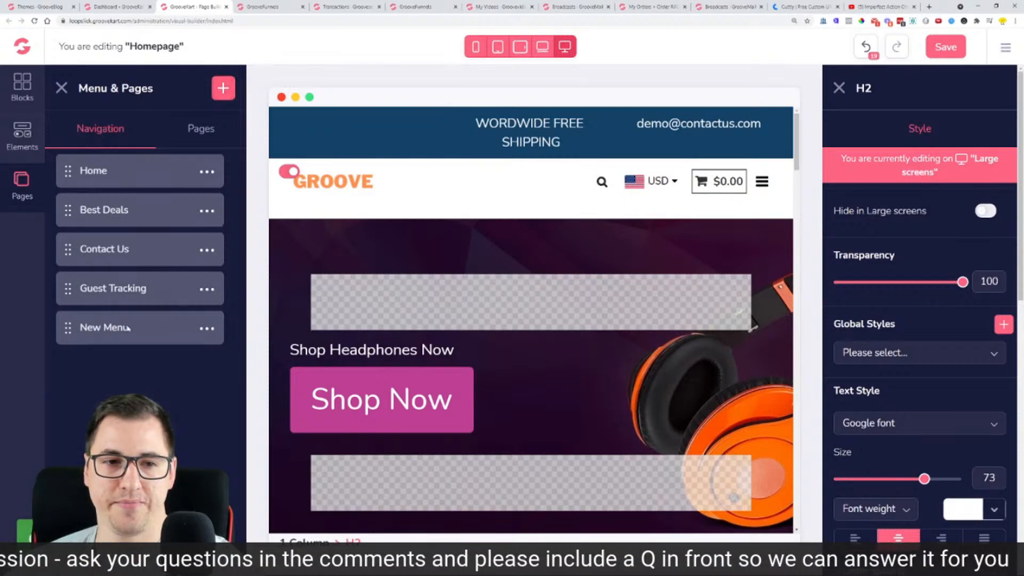
{"action": "left_click", "coordinate": [206, 328]}
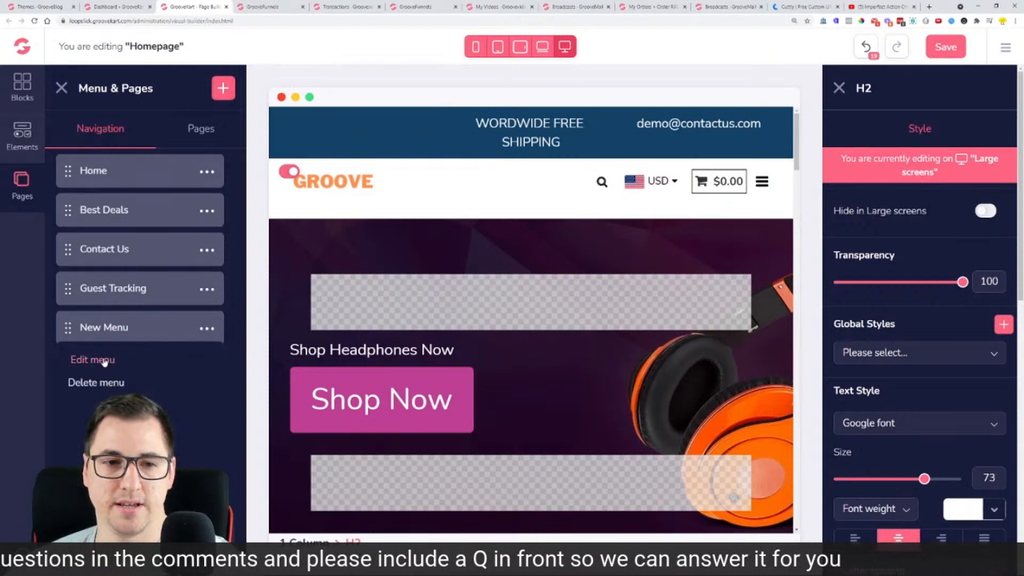
{"action": "left_click", "coordinate": [105, 361]}
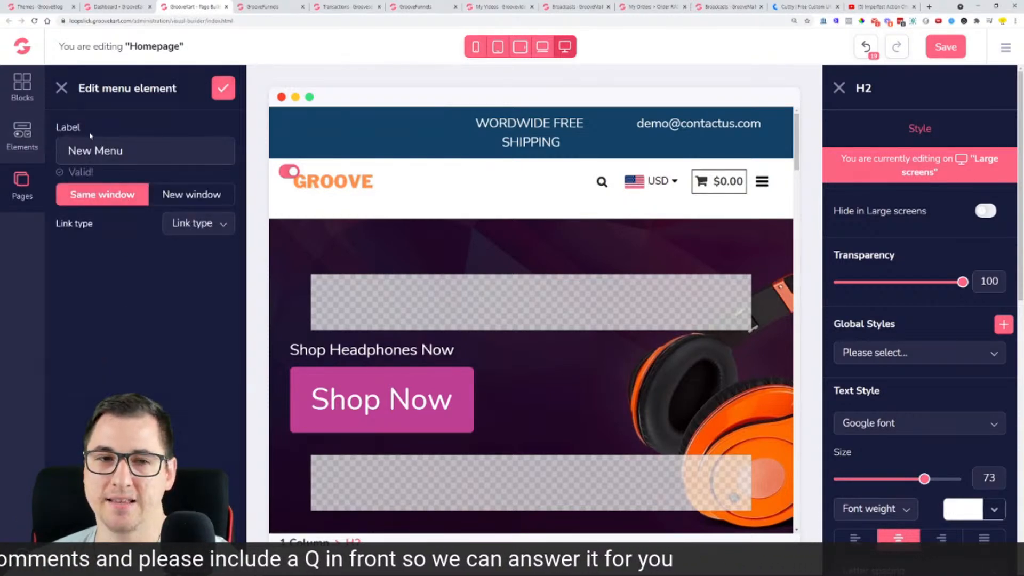
{"action": "left_click", "coordinate": [213, 233]}
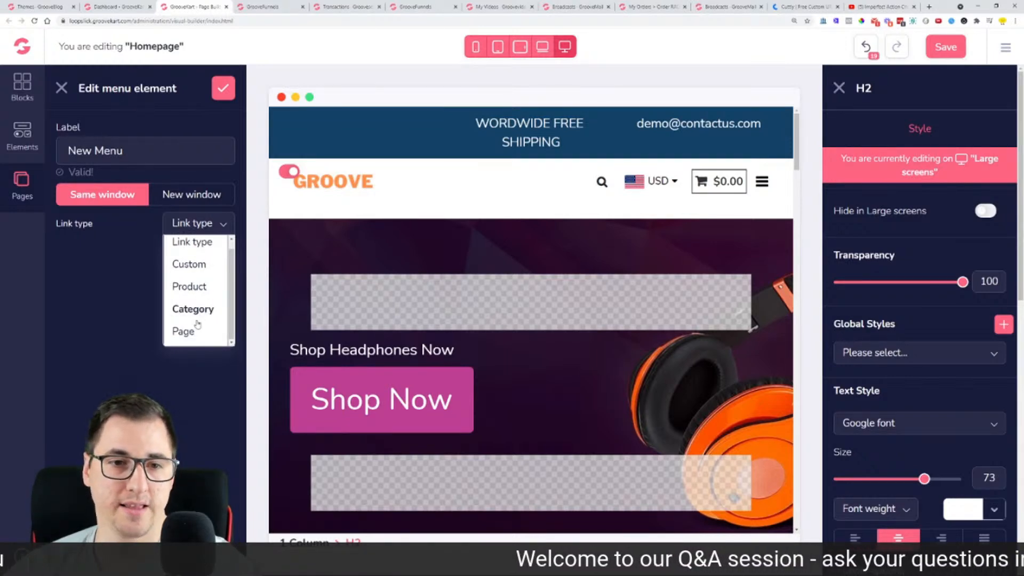
{"action": "left_click", "coordinate": [197, 264]}
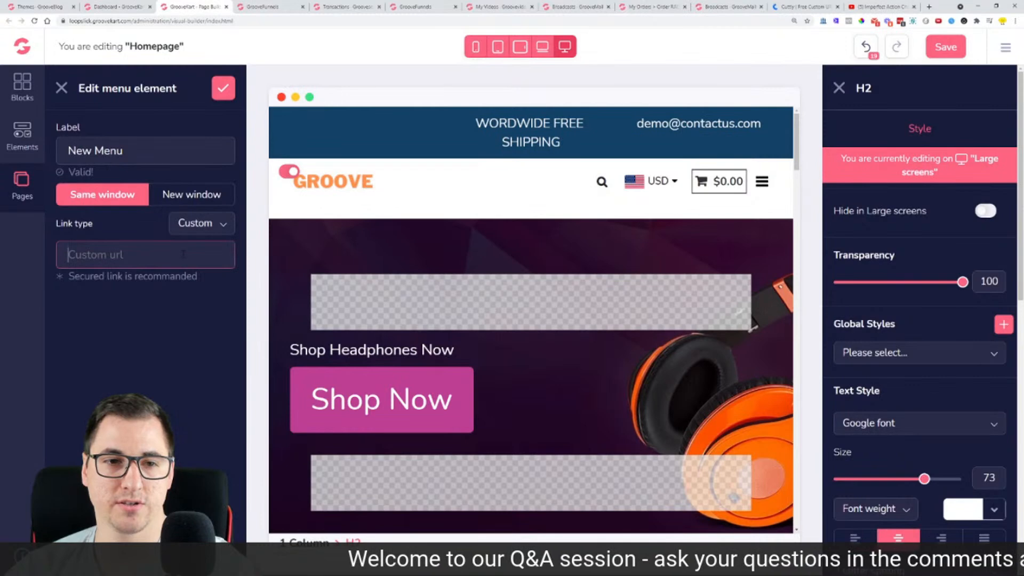
{"action": "right_click", "coordinate": [806, 8]}
{"action": "left_click", "coordinate": [800, 7]}
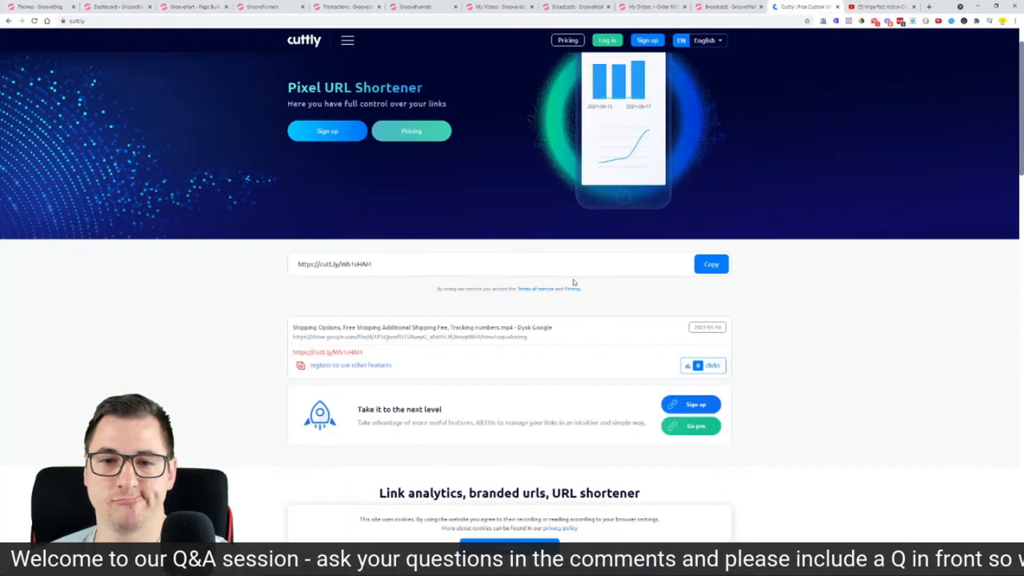
{"action": "left_click", "coordinate": [715, 268]}
{"action": "left_click", "coordinate": [136, 6]}
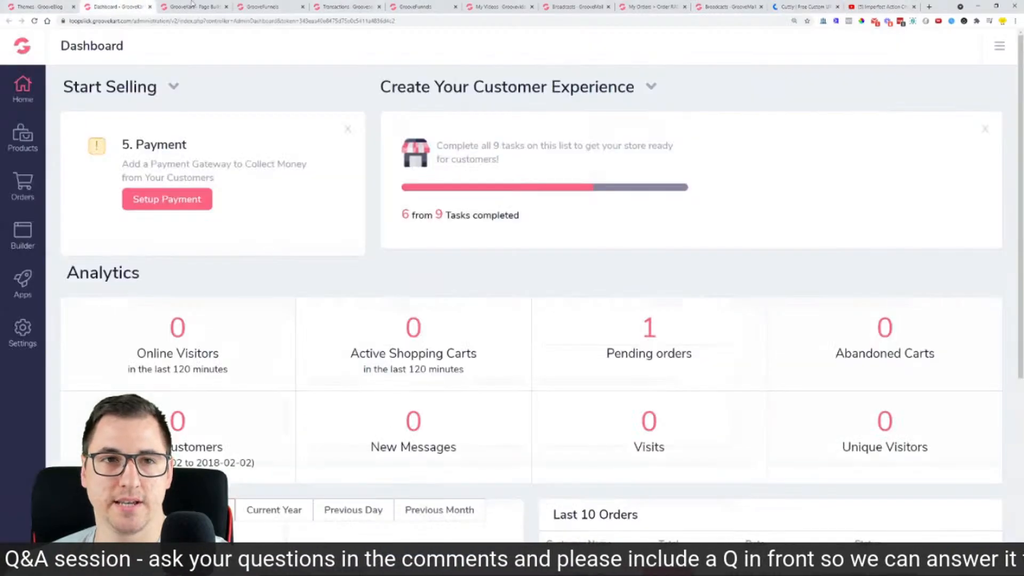
{"action": "left_click", "coordinate": [187, 5]}
{"action": "right_click", "coordinate": [112, 259]}
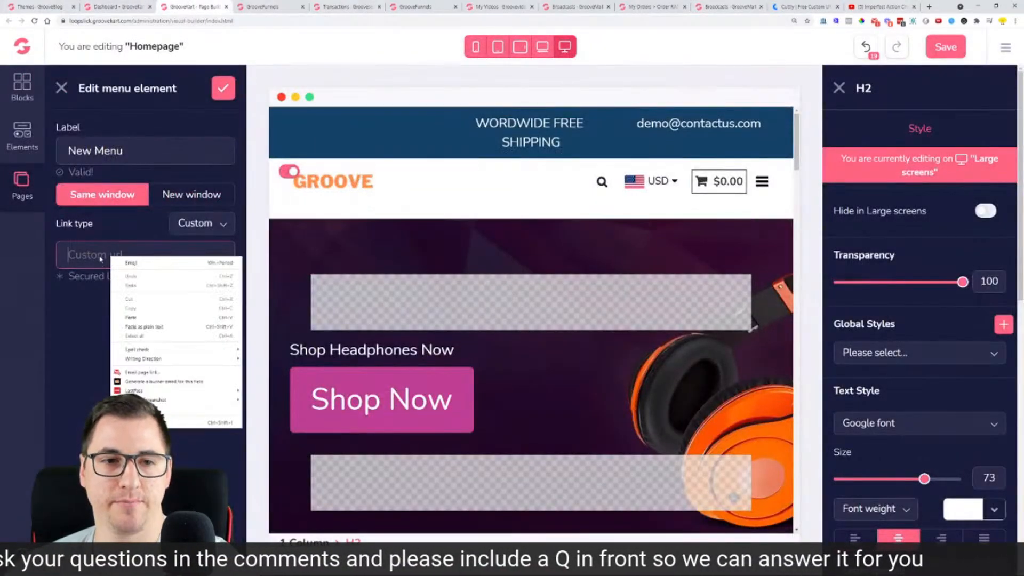
{"action": "key", "text": "Escape"}
{"action": "key", "text": "ctrl+v"}
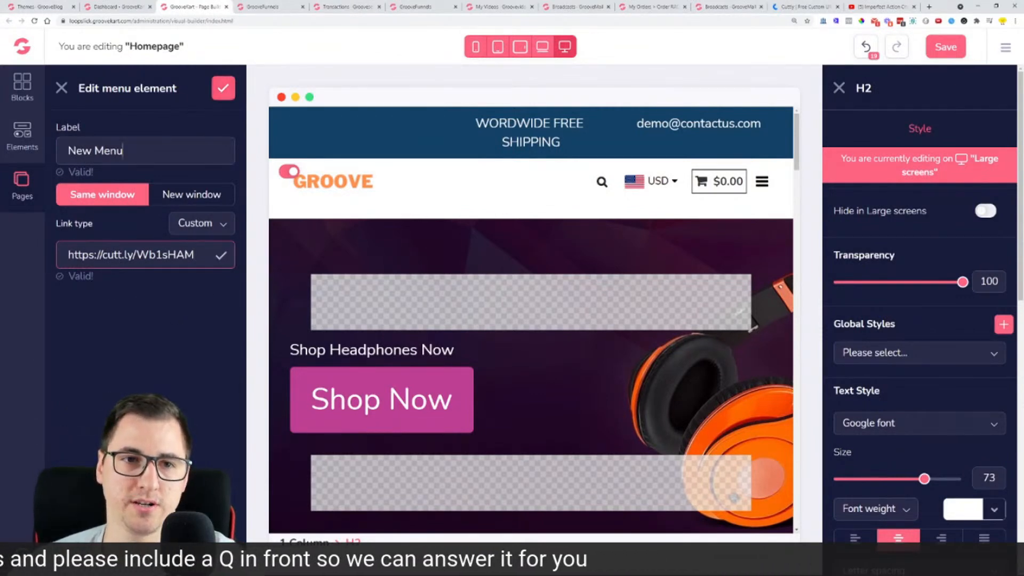
Step: Relabel the menu item from 'New Menu' to 'GrooveKart Shipping Video'
{"action": "left_click_drag", "start_coordinate": [123, 150], "coordinate": [52, 152]}
{"action": "type", "text": "GrooveKart Shi"}
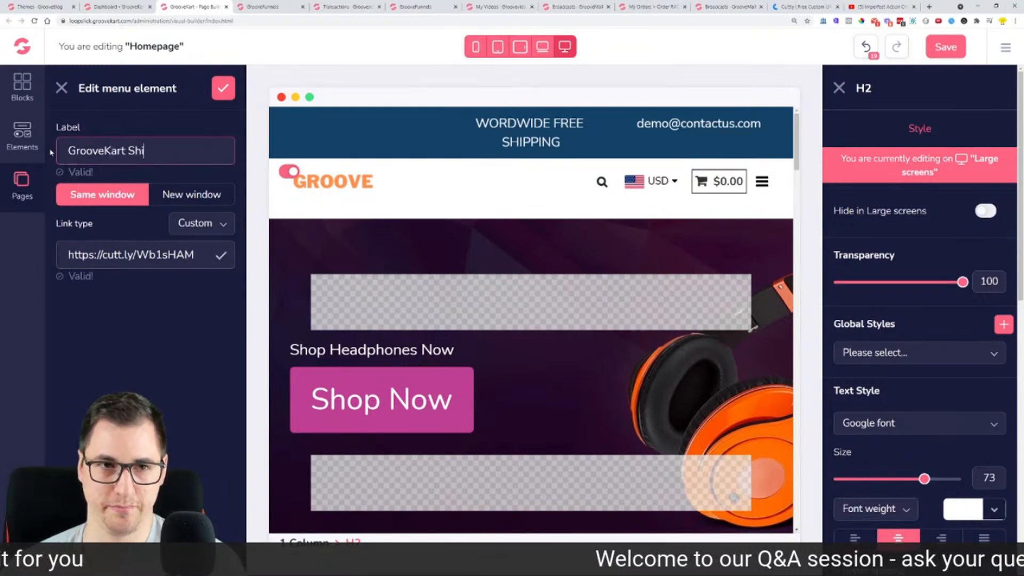
{"action": "type", "text": "pping Vdie"}
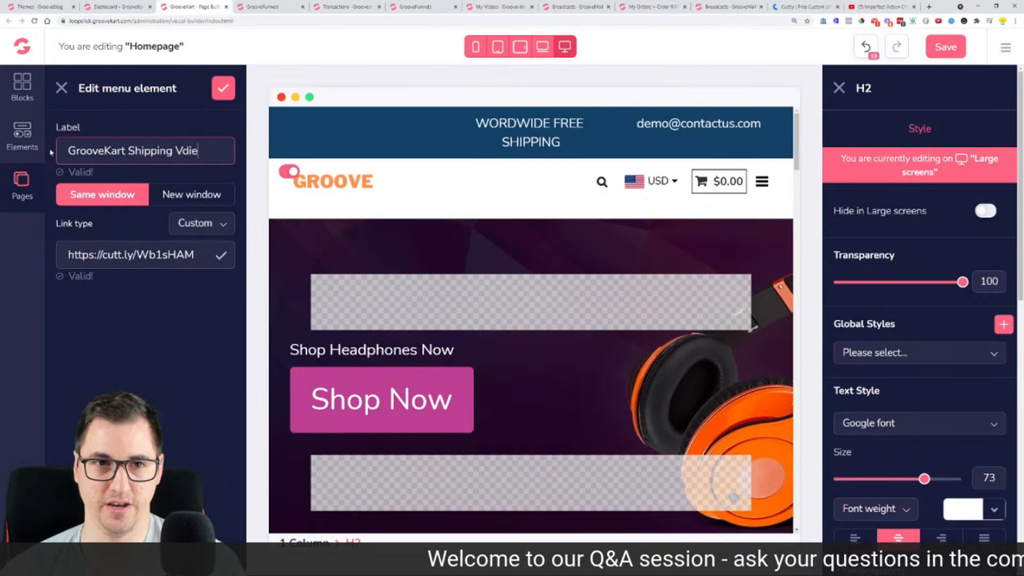
{"action": "key", "text": "BackSpace"}
{"action": "key", "text": "BackSpace"}
{"action": "key", "text": "BackSpace"}
{"action": "type", "text": "ideo"}
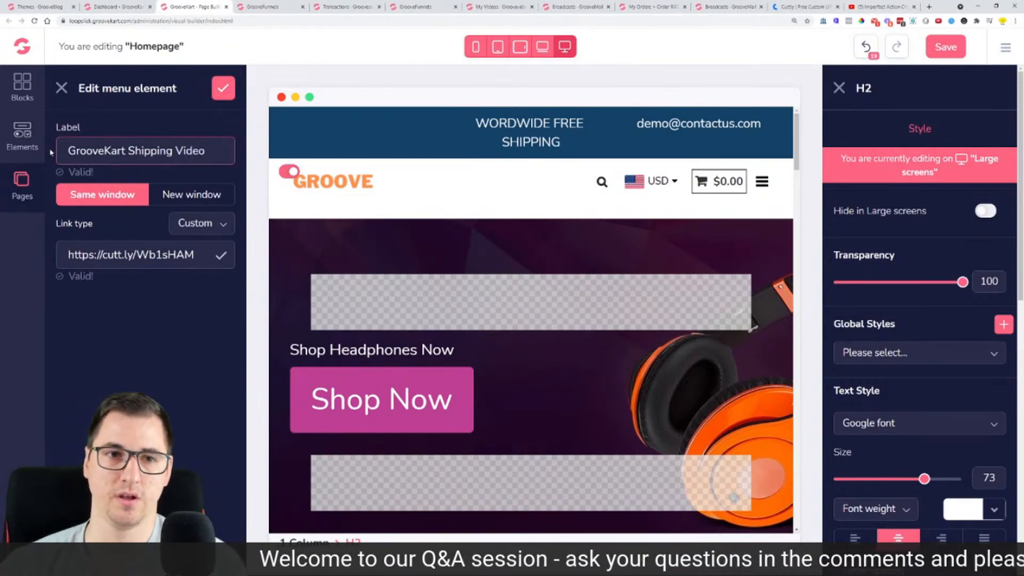
Step: Save the new menu item and load the live store front in a new tab
{"action": "left_click", "coordinate": [218, 89]}
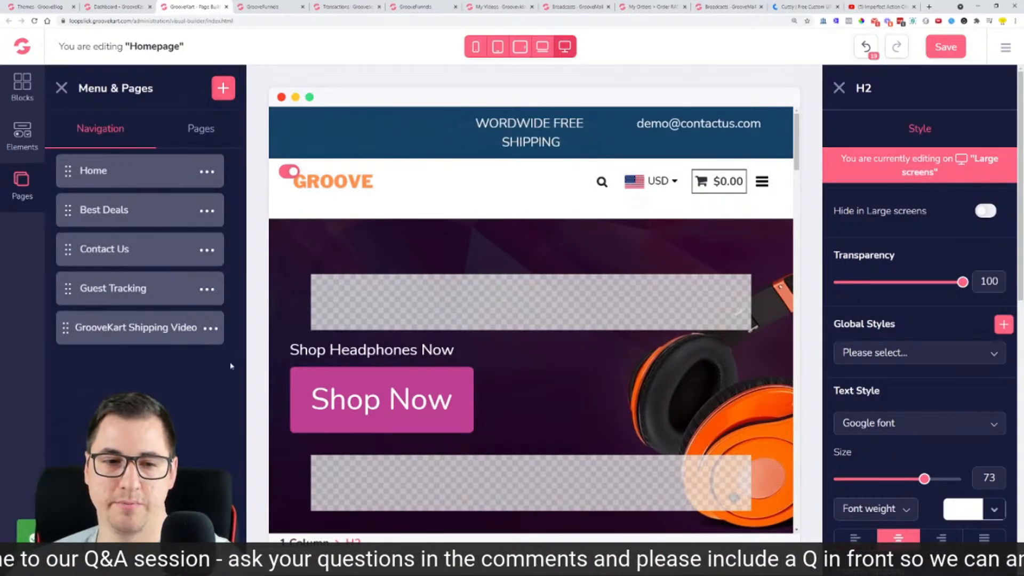
{"action": "left_click", "coordinate": [1004, 49]}
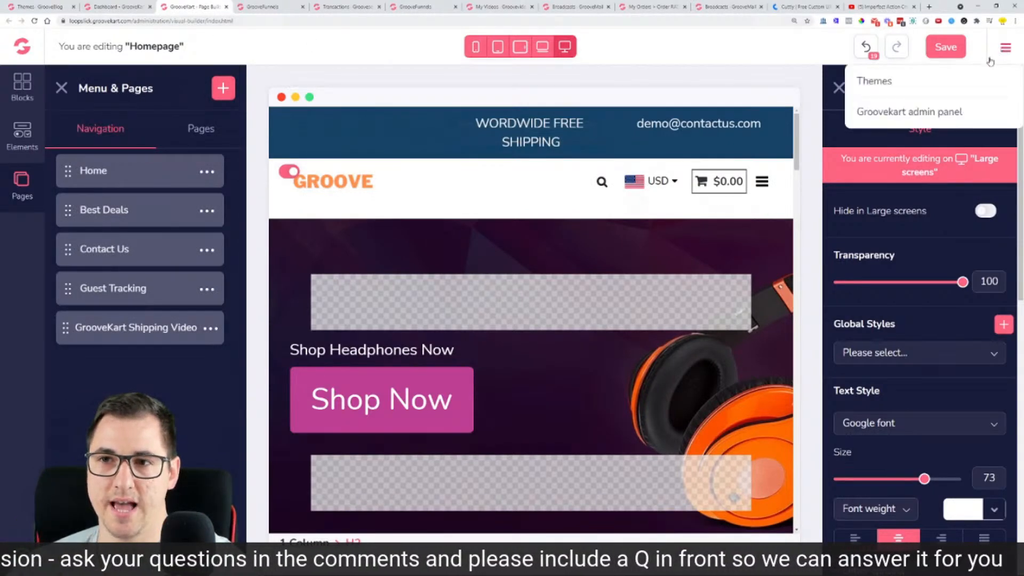
{"action": "left_click", "coordinate": [128, 19]}
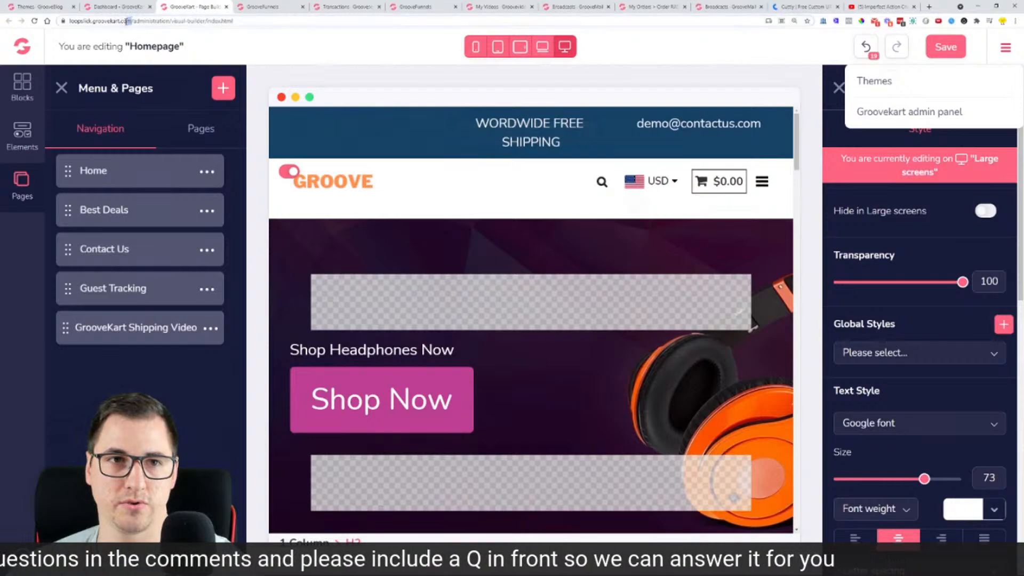
{"action": "right_click", "coordinate": [89, 21]}
{"action": "left_click", "coordinate": [130, 76]}
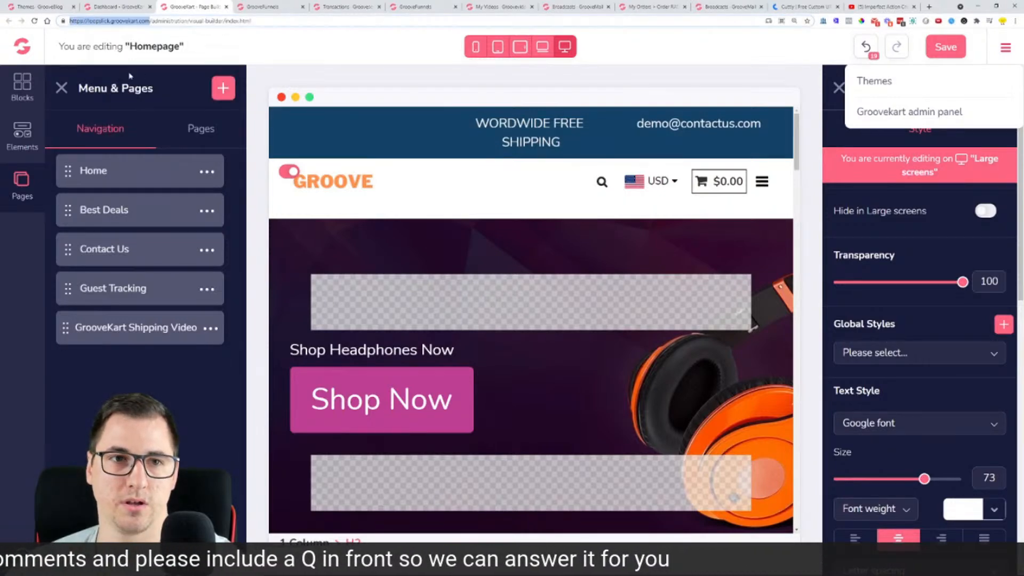
{"action": "left_click", "coordinate": [929, 6]}
{"action": "key", "text": "ctrl+v"}
{"action": "key", "text": "Return"}
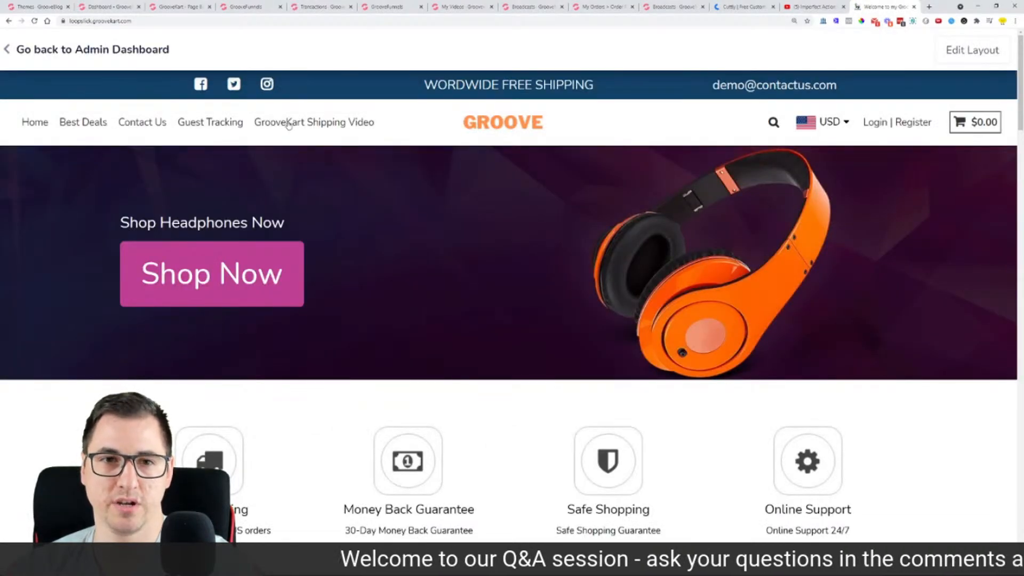
Step: Test the GrooveKart Shipping Video header link, then close the navigation panel
{"action": "left_click", "coordinate": [288, 124]}
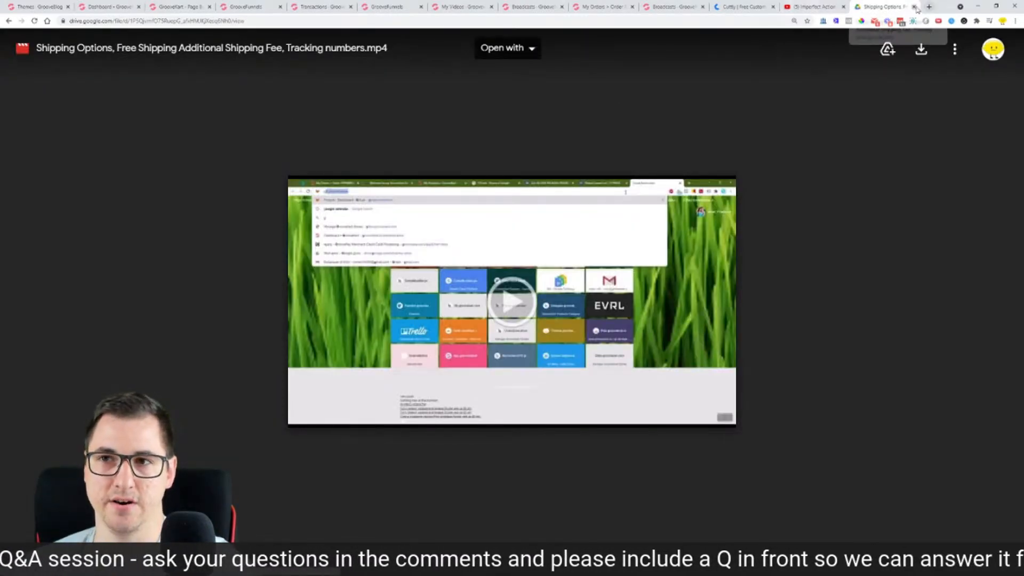
{"action": "left_click", "coordinate": [913, 6]}
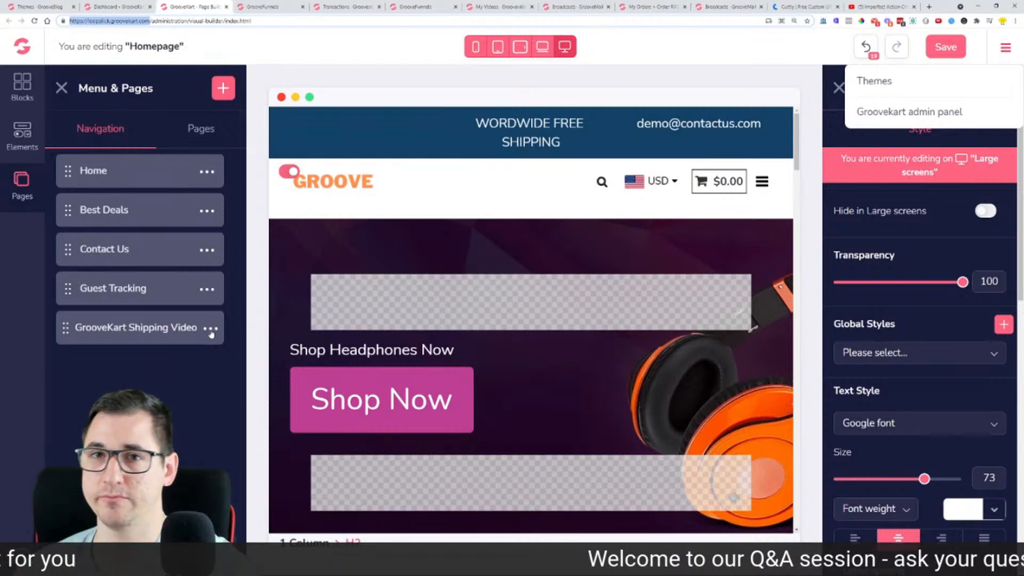
{"action": "left_click", "coordinate": [270, 52]}
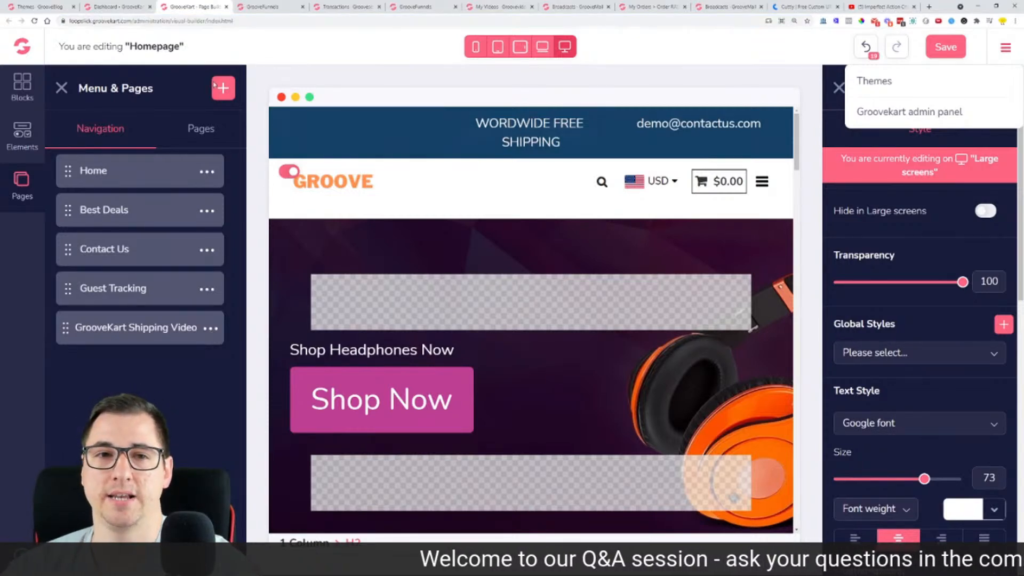
{"action": "left_click", "coordinate": [63, 89]}
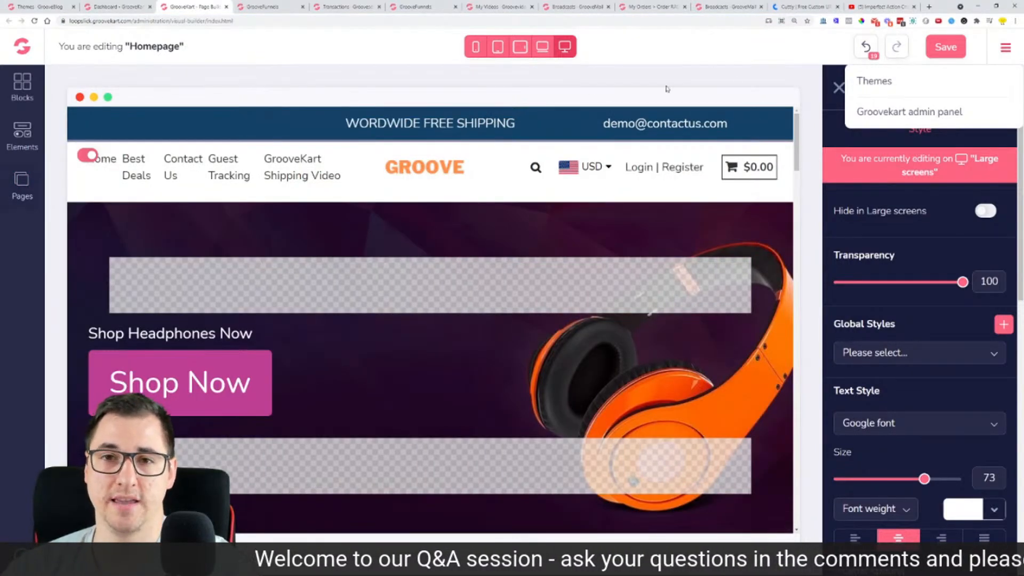